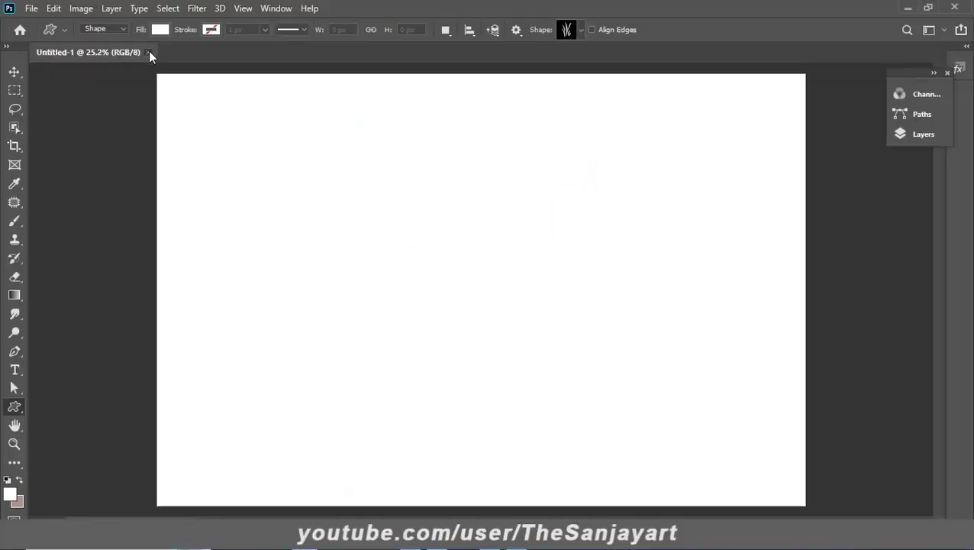
Close the finished dress file and create a new 400 × 400 px document at 300 ppi.
click(149, 52)
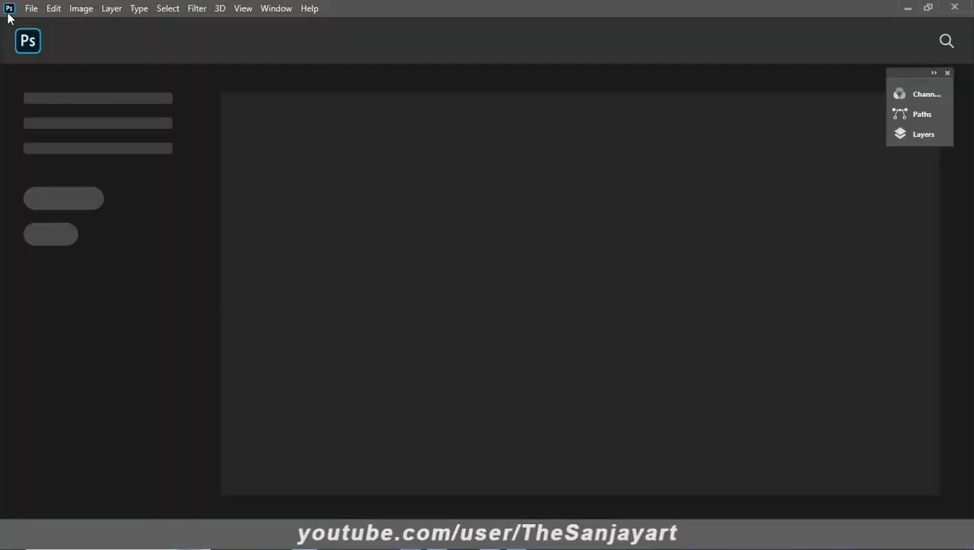
click(31, 13)
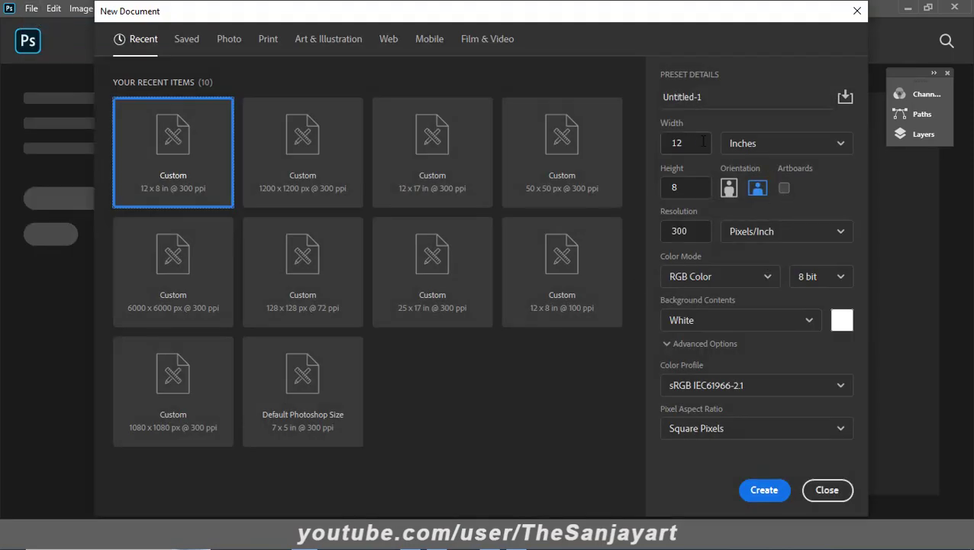
click(787, 143)
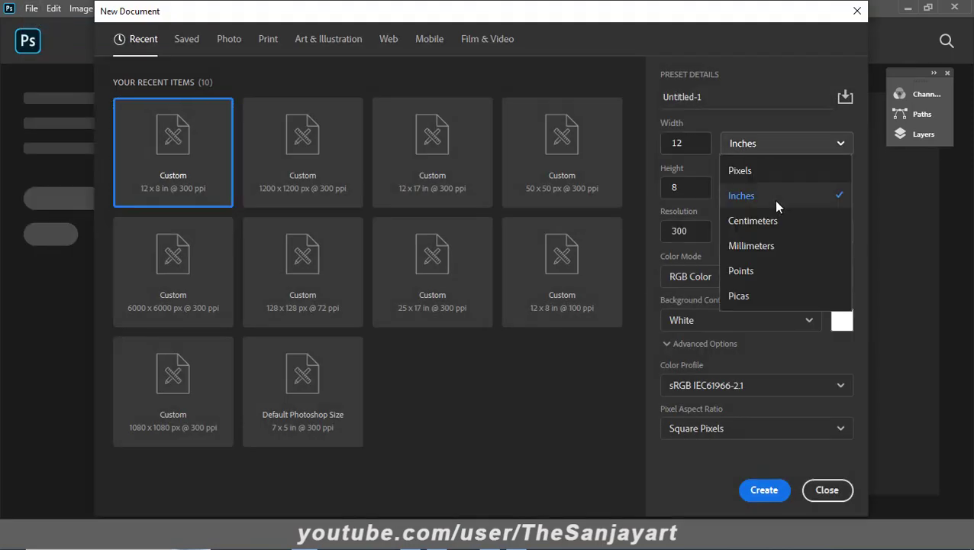
click(752, 167)
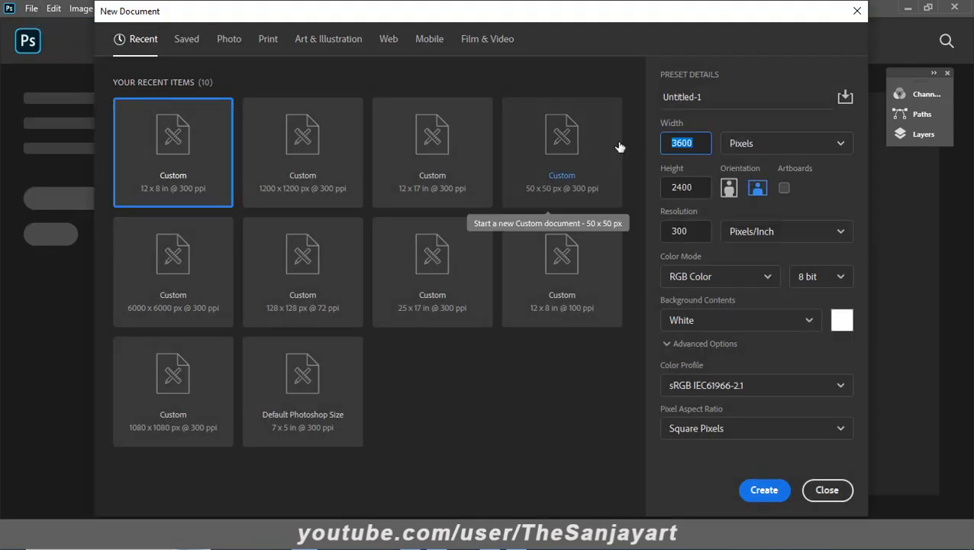
text(4)
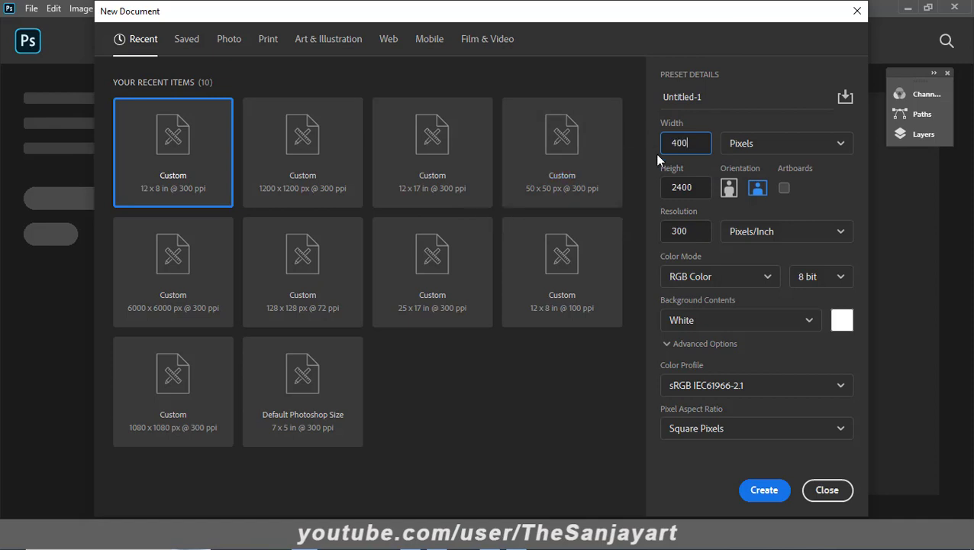
key(Tab)
text(4)
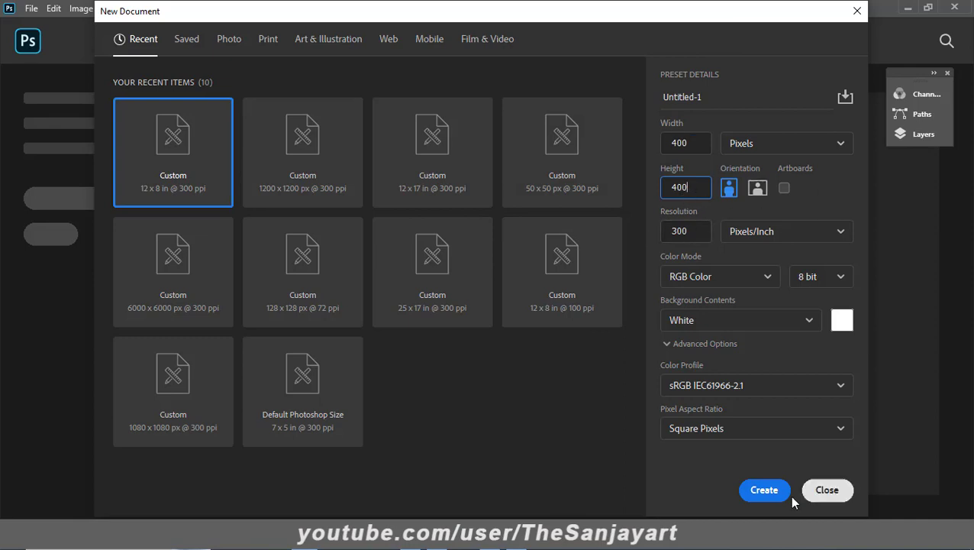
click(764, 490)
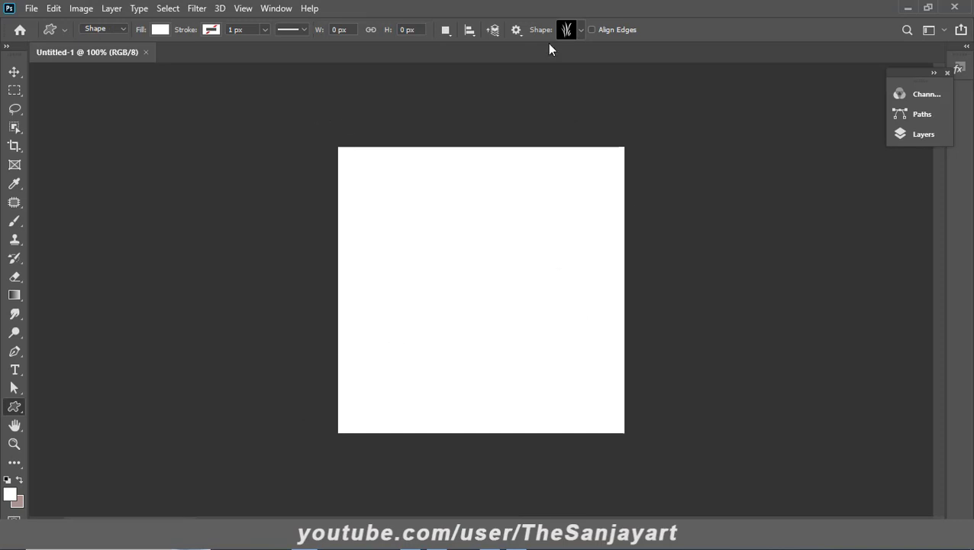
Draw the Nature set's five-petal flower custom shape near the canvas centre.
right_click(11, 412)
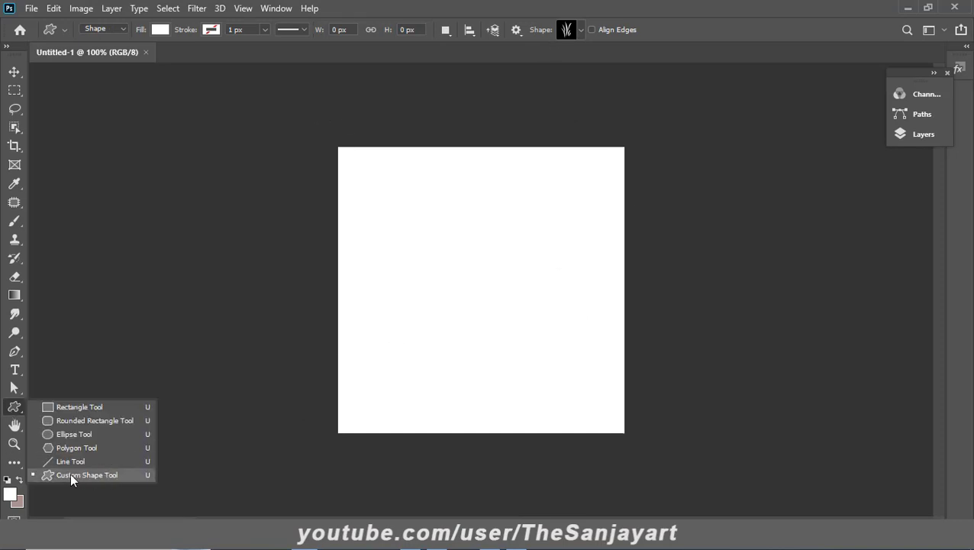
click(87, 475)
click(578, 30)
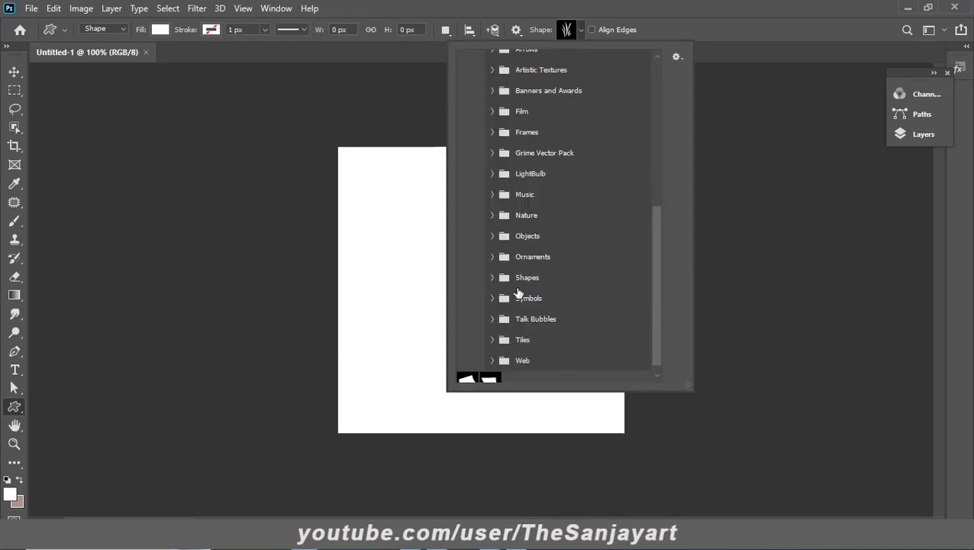
click(502, 216)
scroll(562, 322, down, 1)
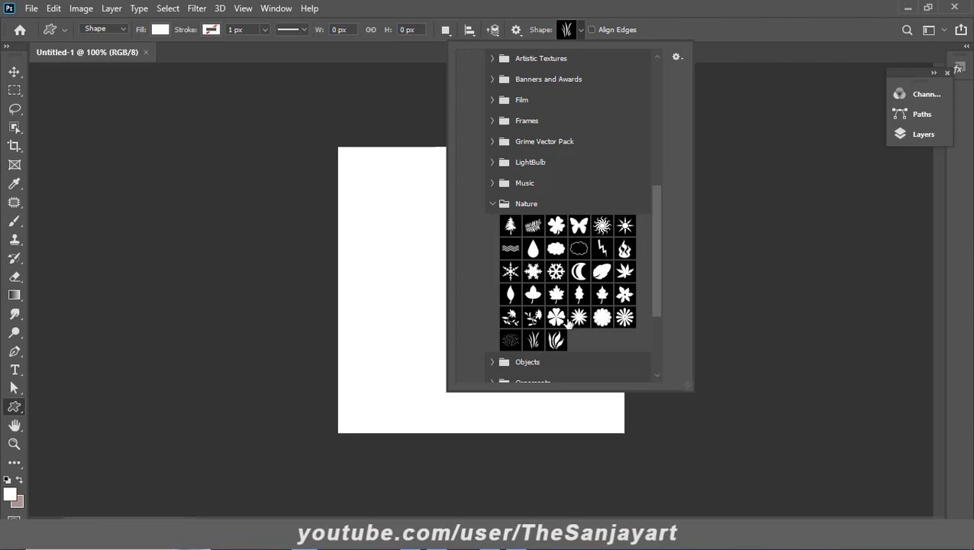
click(557, 320)
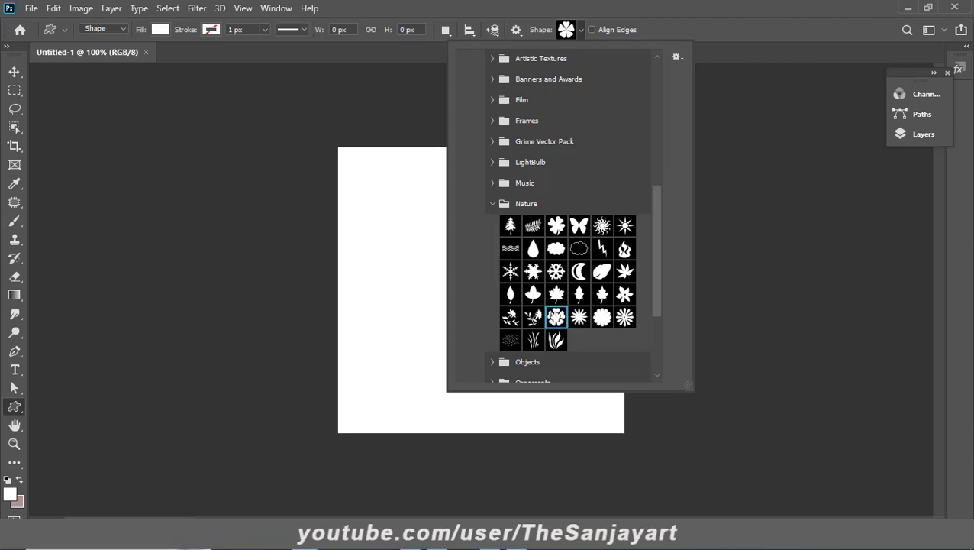
click(658, 17)
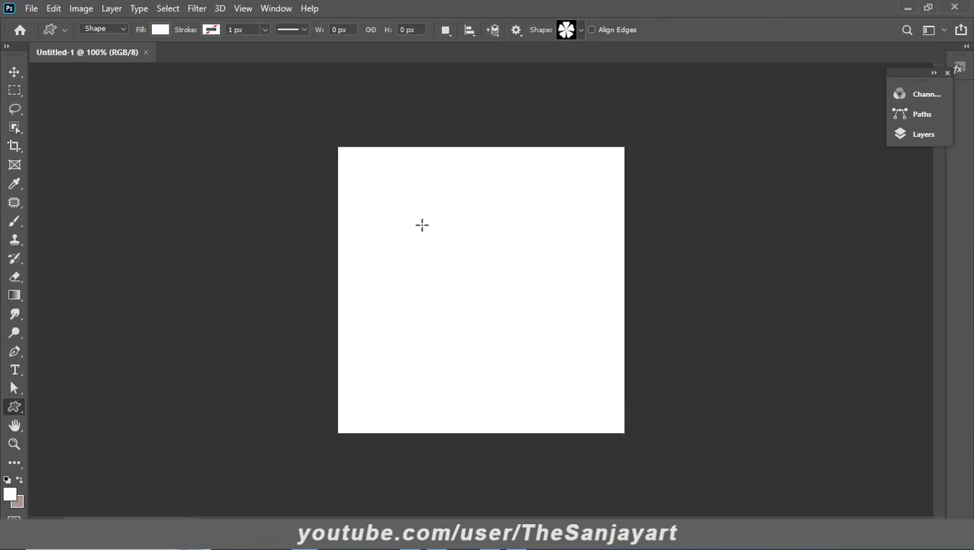
drag(422, 224, 573, 359)
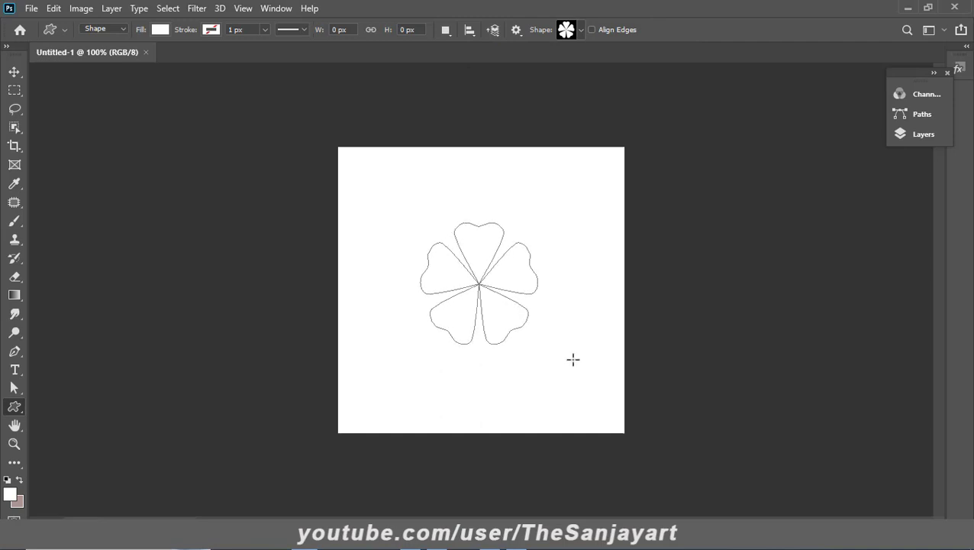
Fill the flower with salmon red and nudge it slightly into place.
click(159, 31)
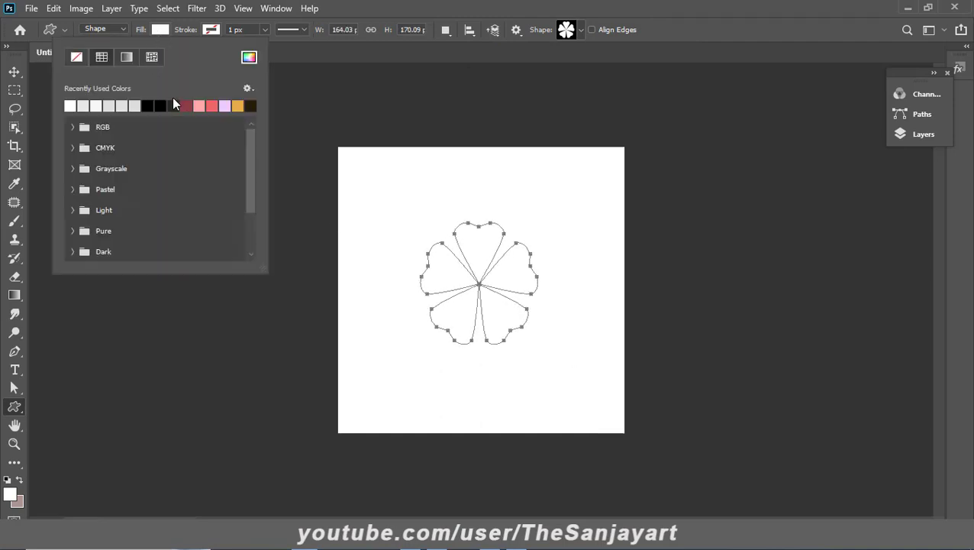
click(215, 103)
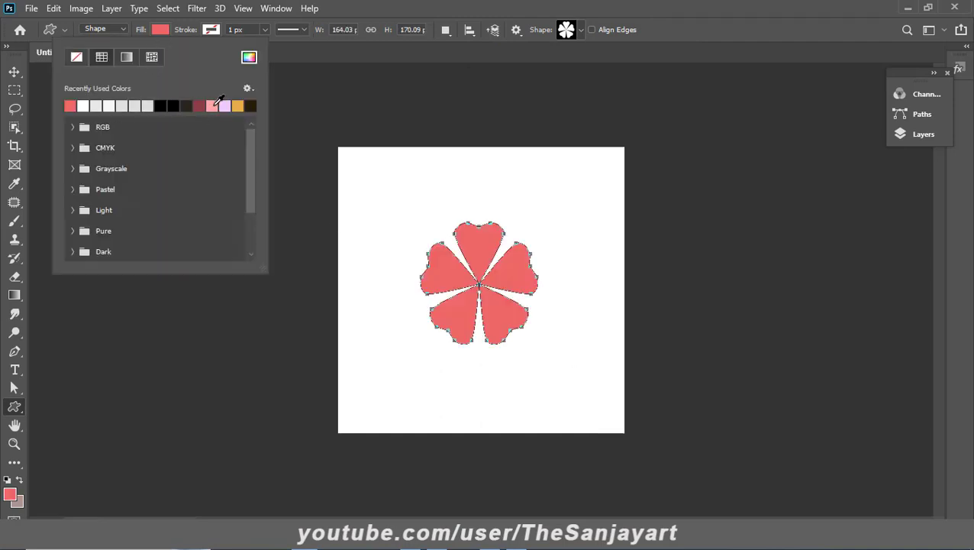
click(339, 13)
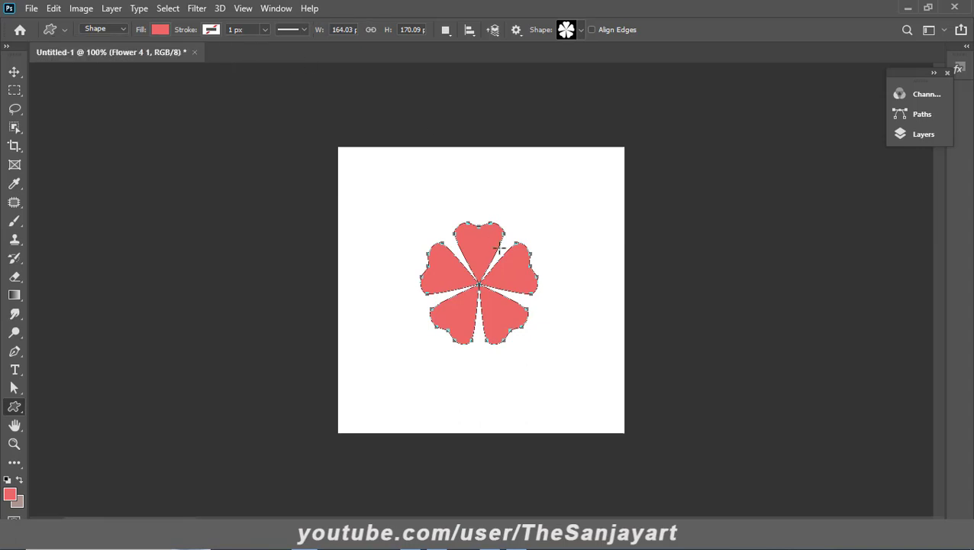
click(14, 71)
mouse_move(487, 265)
mouse_down()
mouse_move(481, 271)
mouse_move(480, 255)
mouse_move(461, 254)
mouse_up()
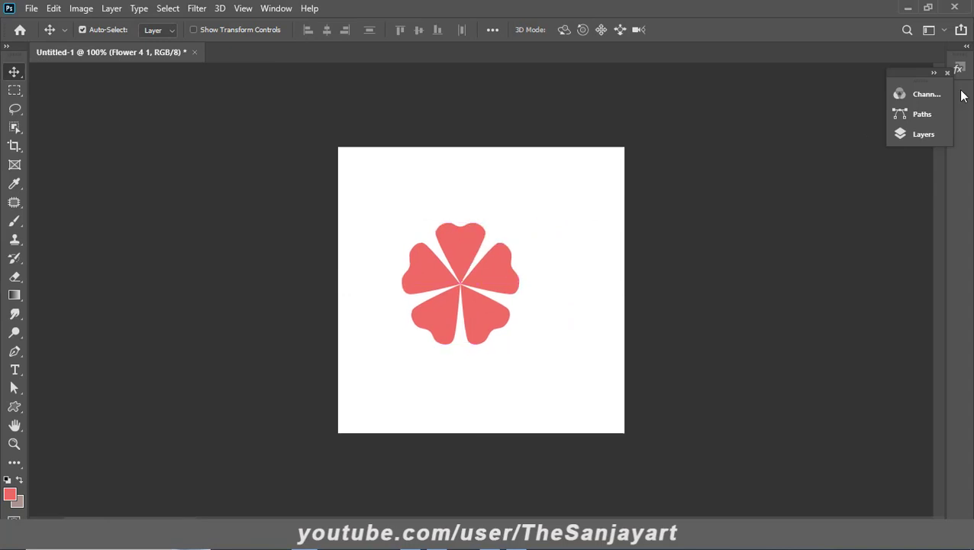
Centre the flower horizontally and vertically on the canvas.
click(917, 138)
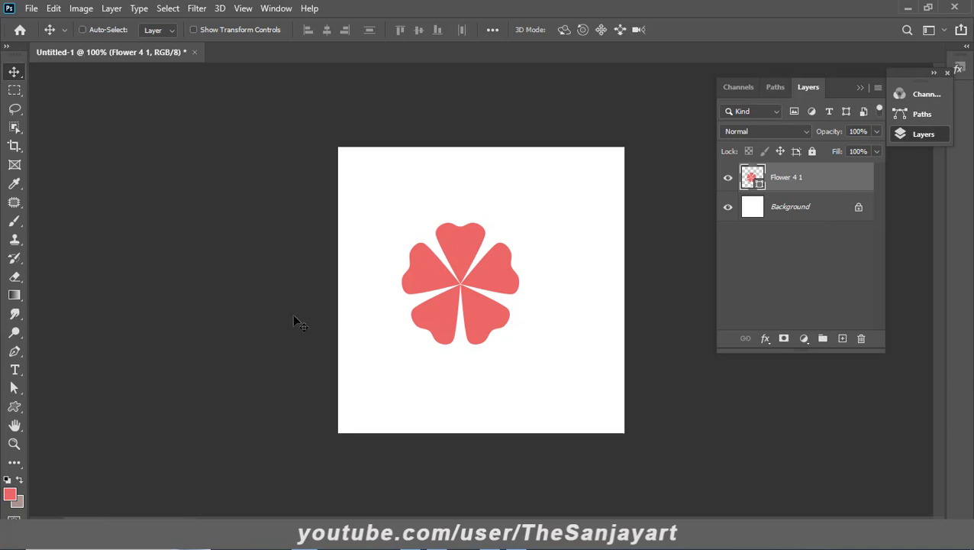
key(ctrl+a)
click(82, 29)
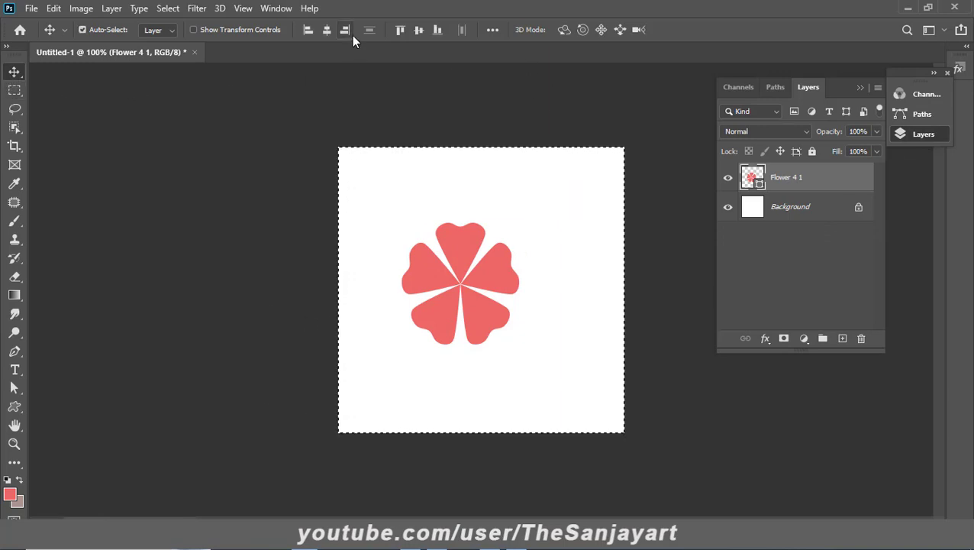
click(325, 32)
click(418, 33)
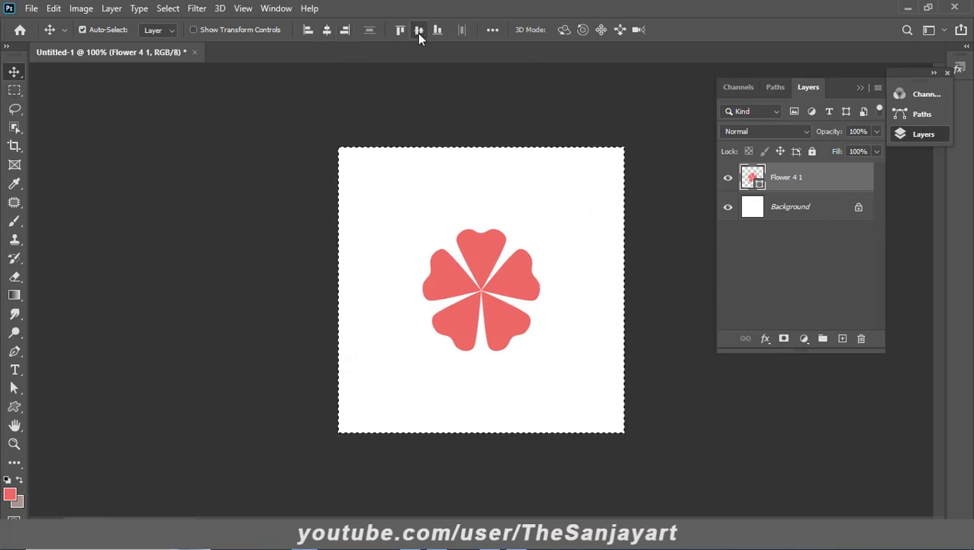
key(ctrl+d)
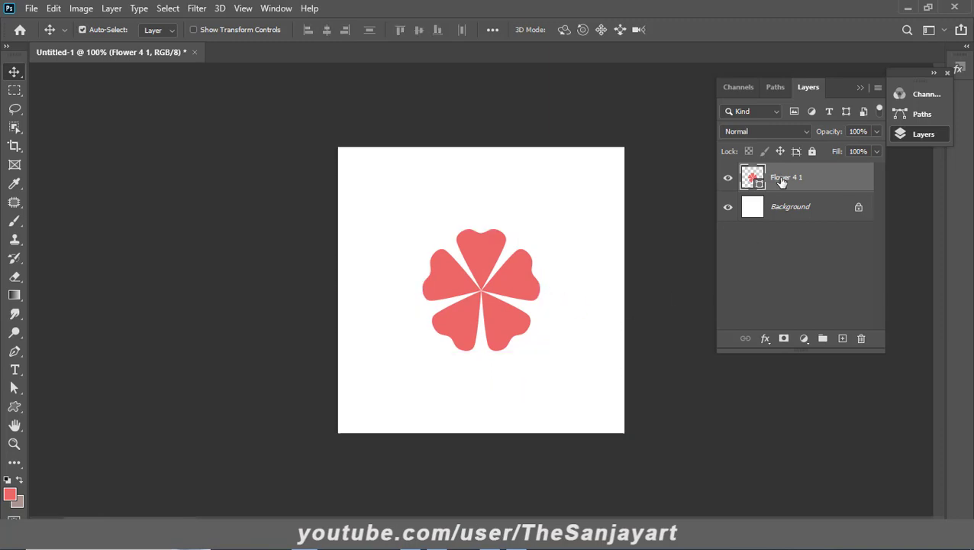
Rasterize the flower layer and duplicate it as 'Flower 4 1 copy'.
right_click(809, 179)
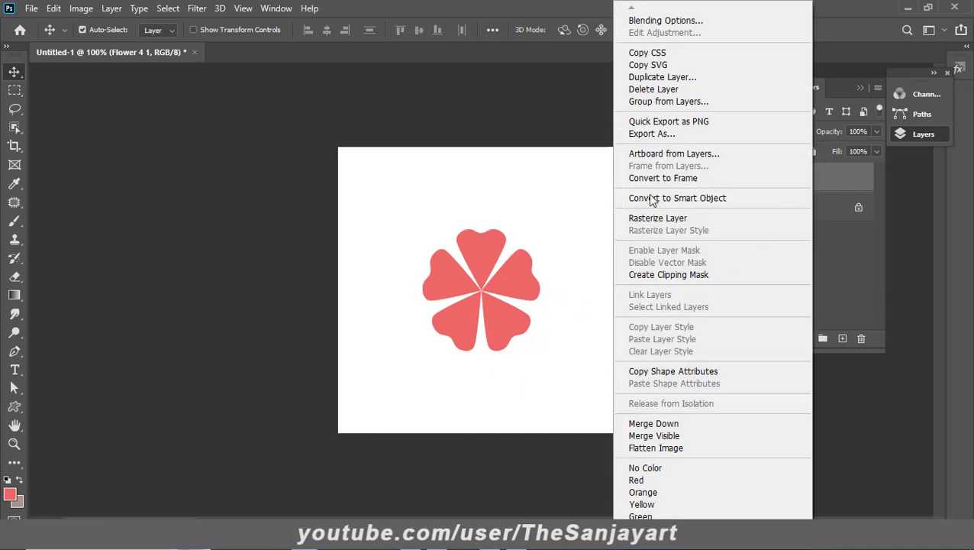
click(654, 219)
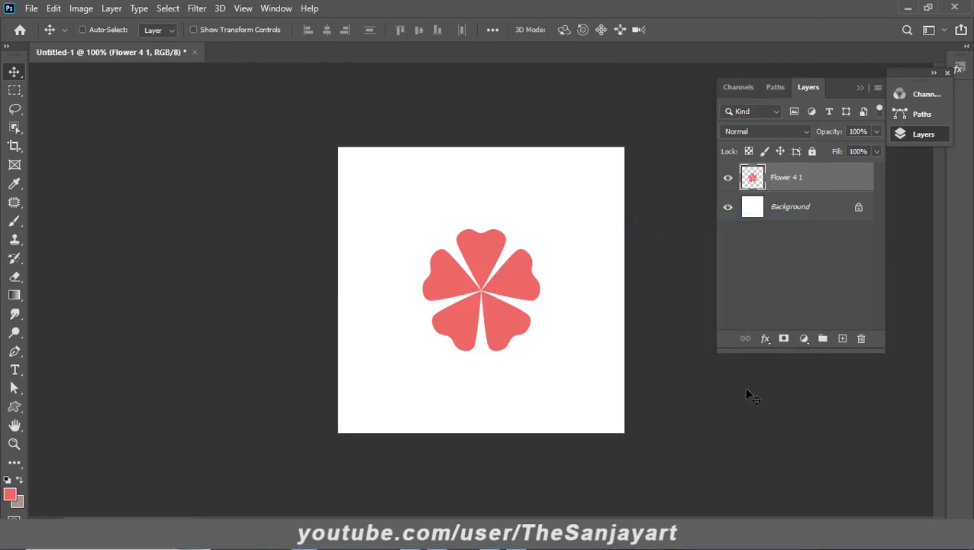
right_click(818, 180)
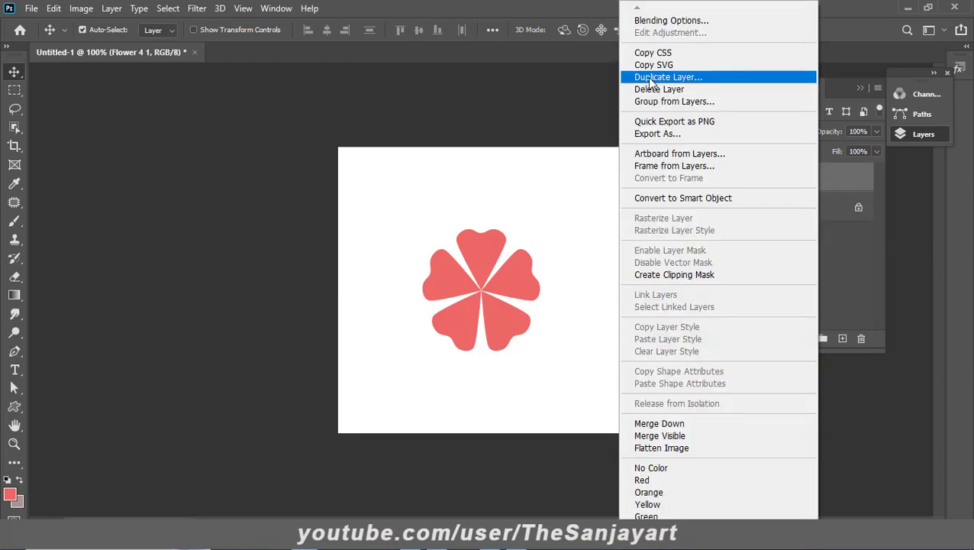
click(676, 77)
click(603, 146)
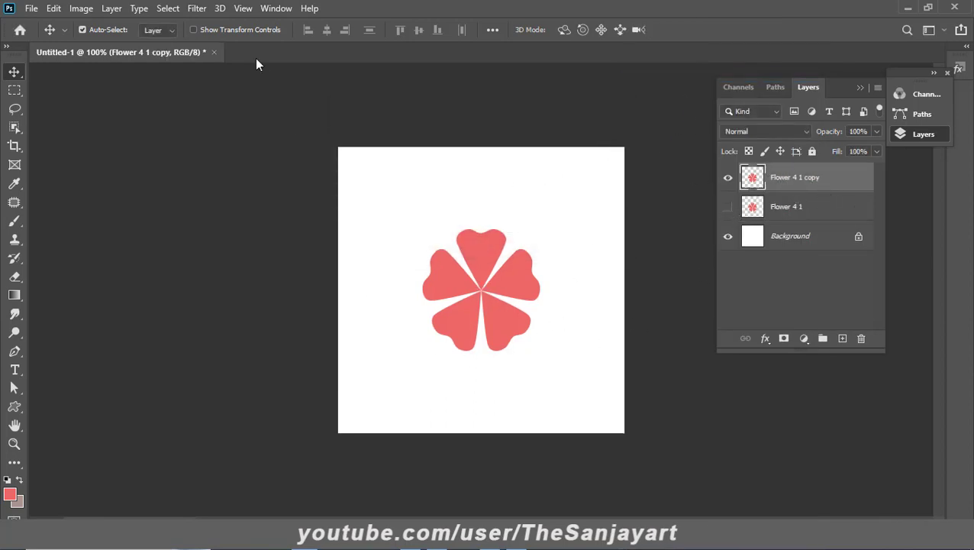
Offset the flower copy 200 px right and 200 px down, then show the original flower again.
click(197, 9)
mouse_move(208, 292)
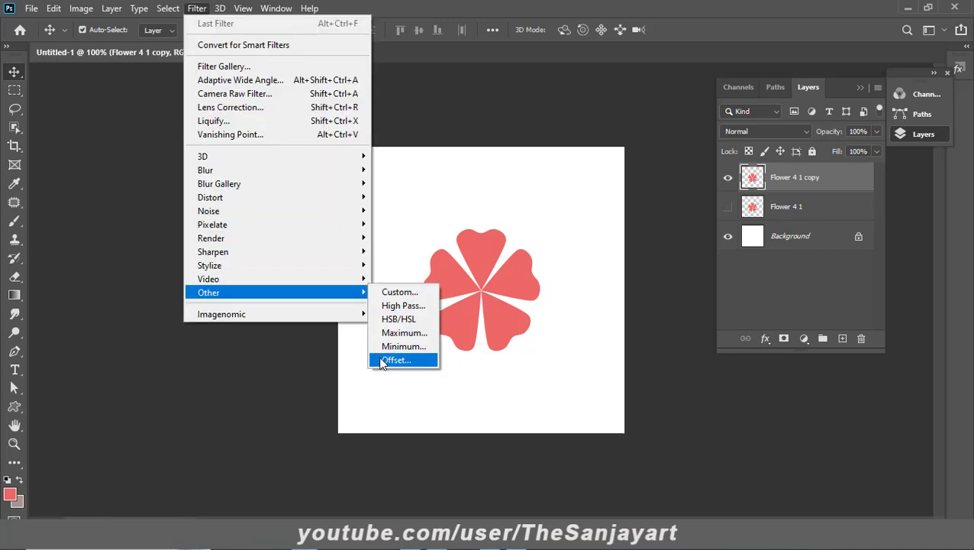
click(389, 359)
drag(488, 103, 158, 122)
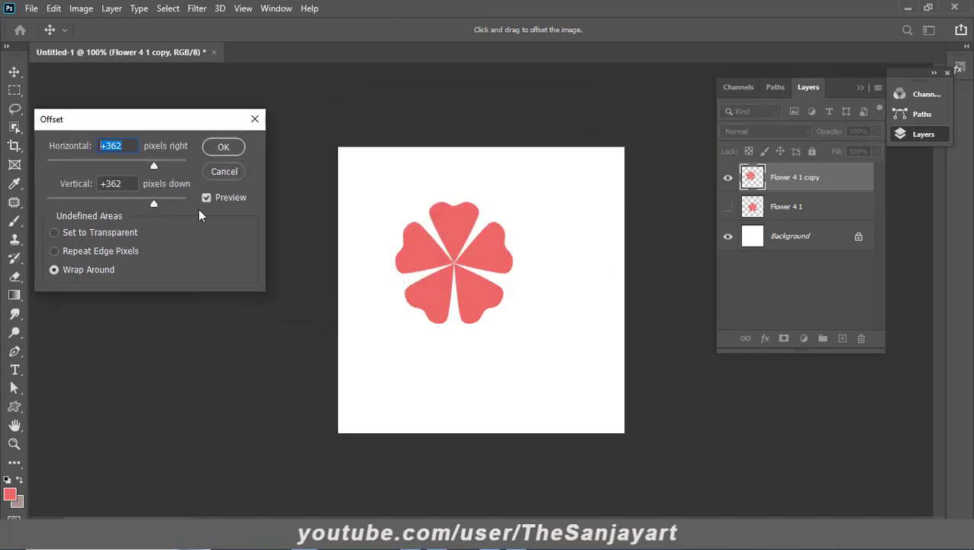
text(200)
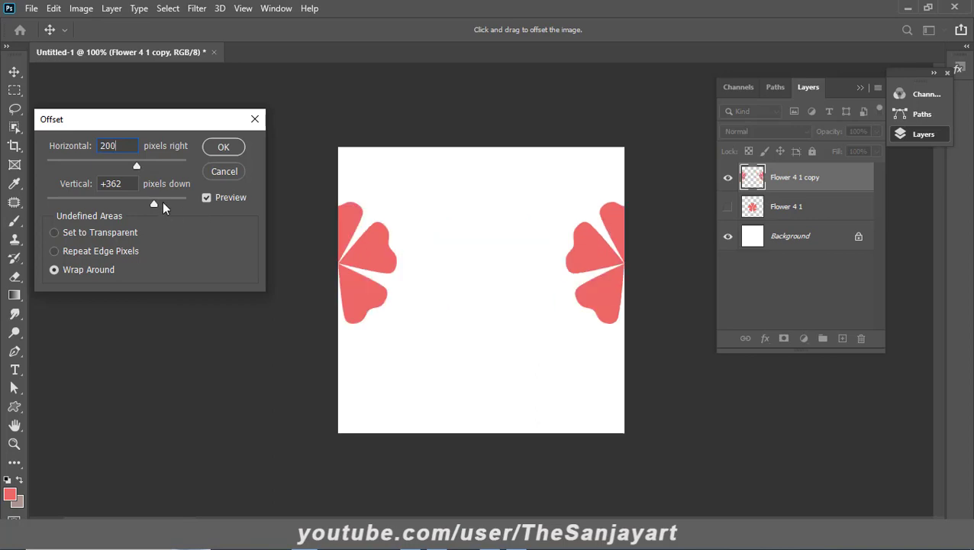
key(Tab)
text(2)
text(00)
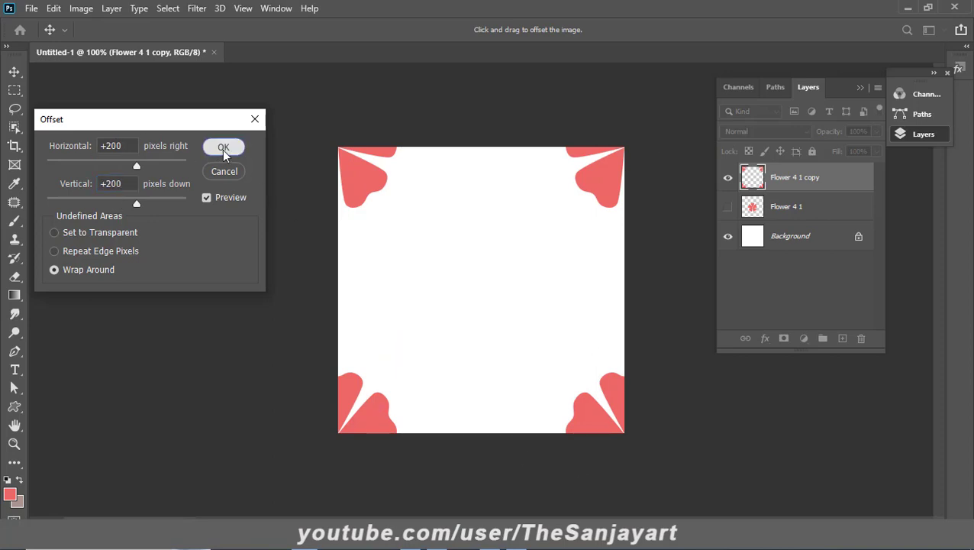
click(223, 149)
click(727, 206)
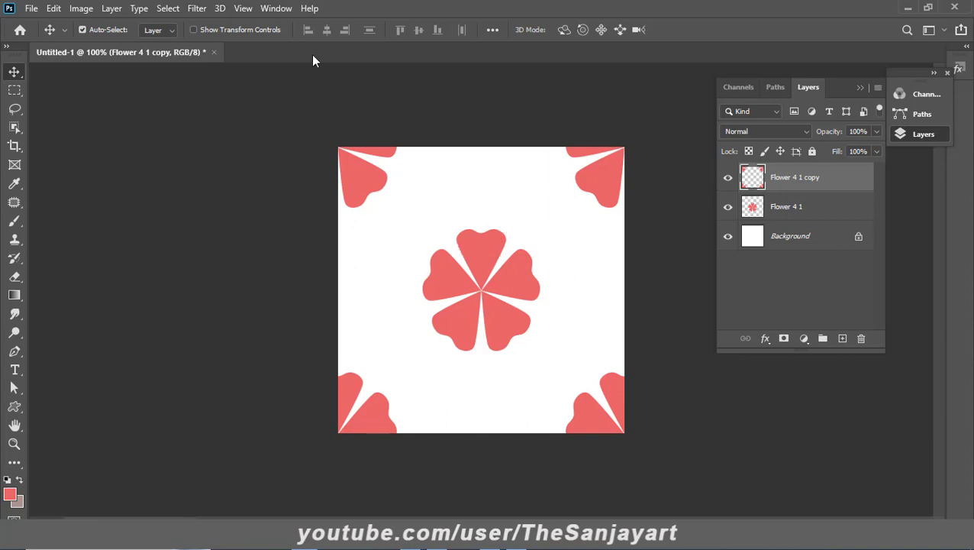
Draw a small tuft with the second Nature grass shape below the flower.
click(14, 407)
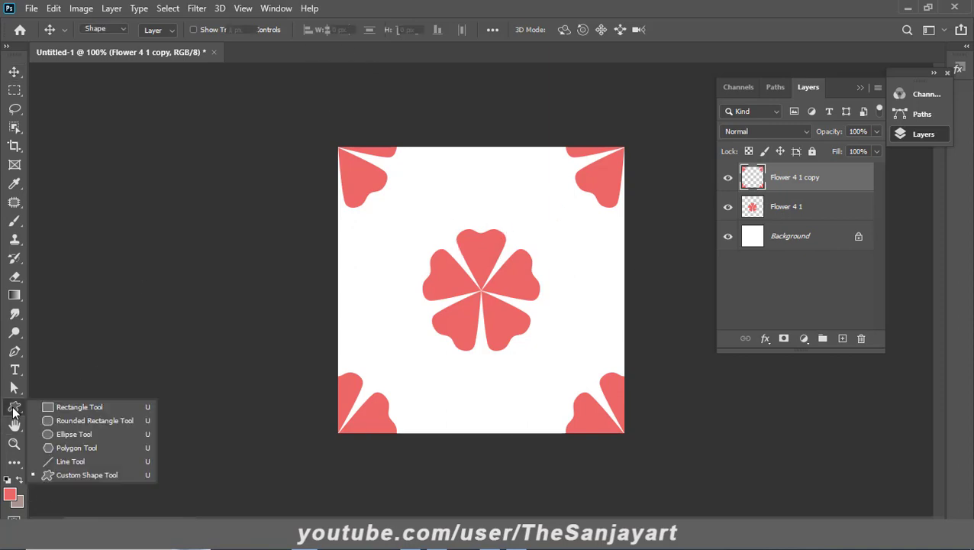
click(58, 475)
click(574, 27)
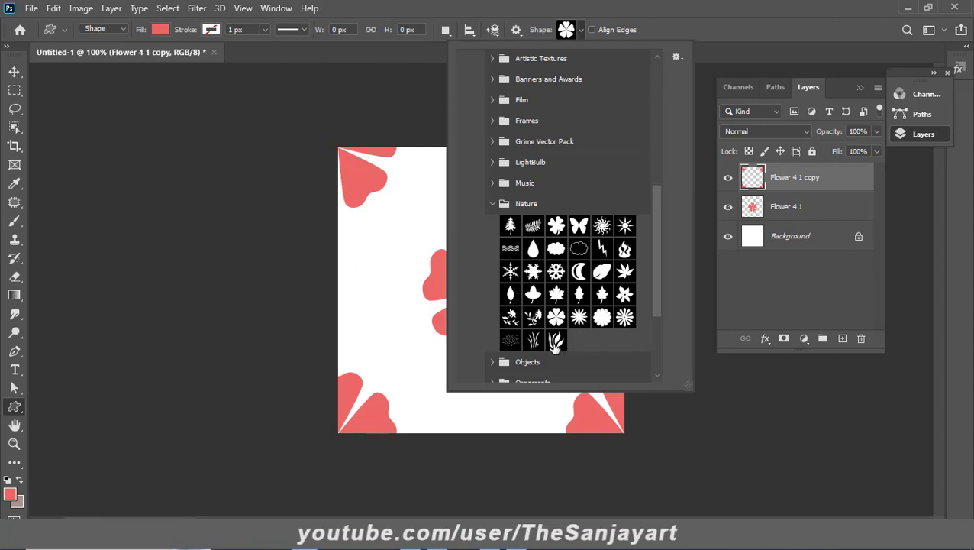
click(534, 342)
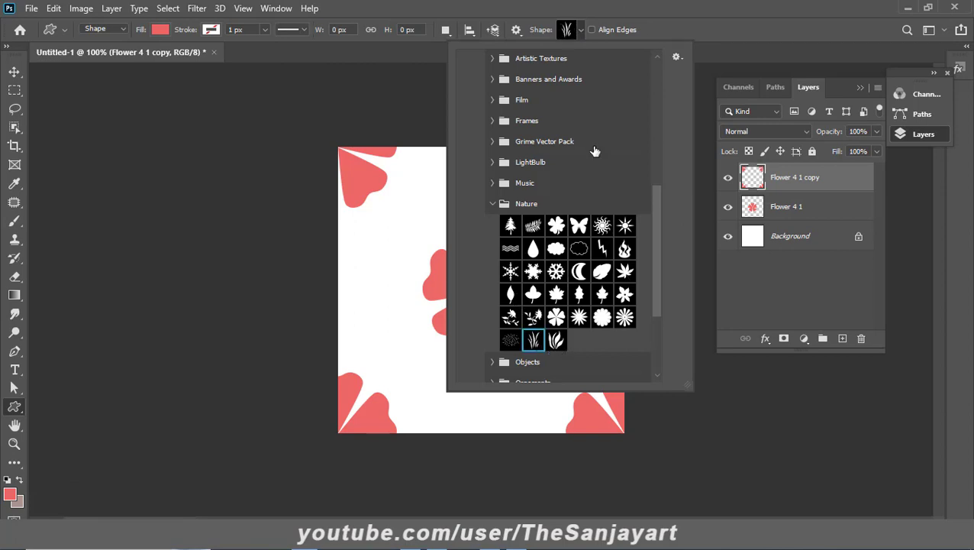
click(655, 12)
drag(451, 375, 479, 418)
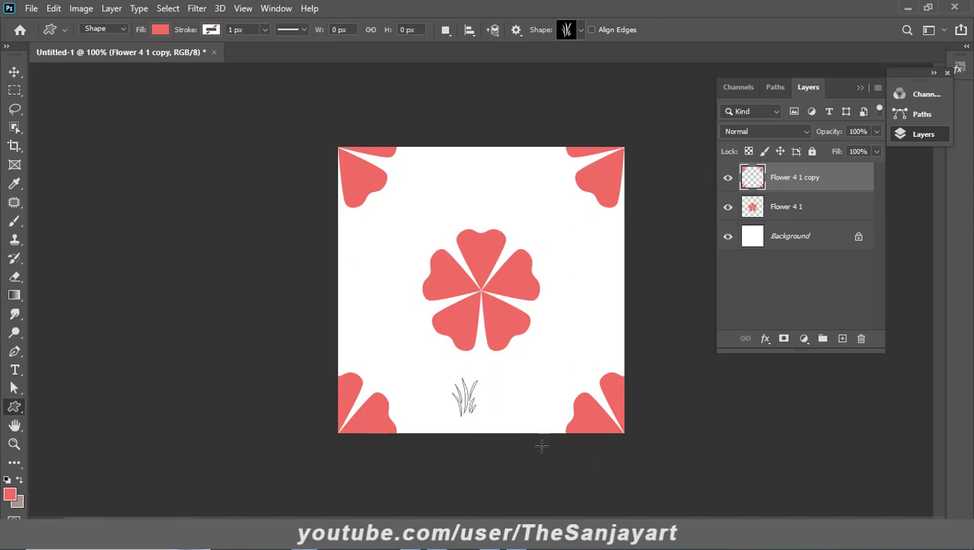
Fill the grass bright green and place a copy at top centre.
click(159, 29)
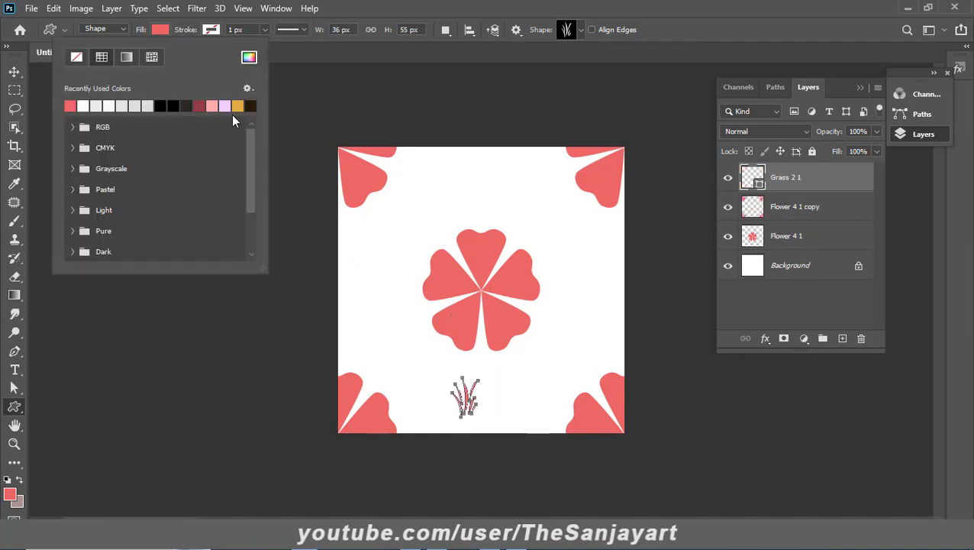
click(249, 57)
drag(742, 385, 741, 390)
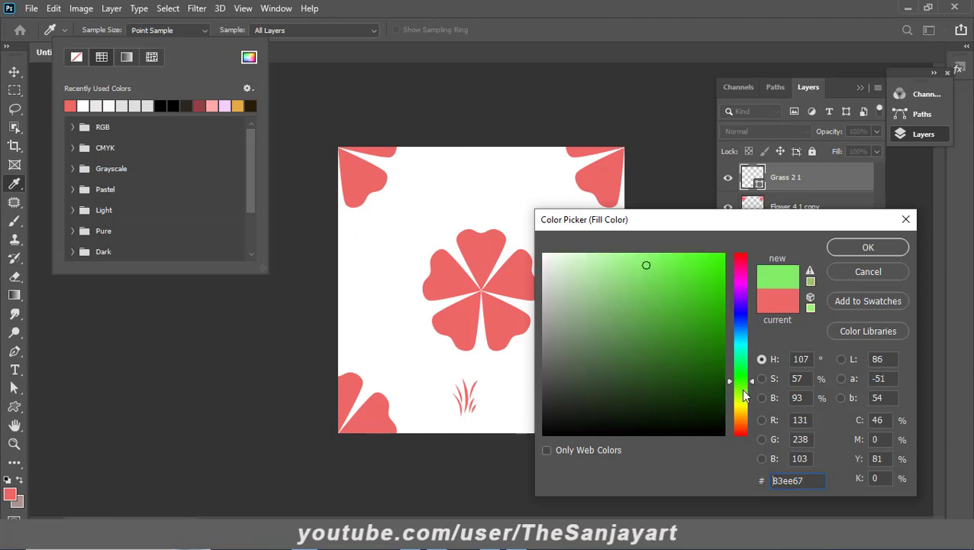
click(686, 262)
click(878, 253)
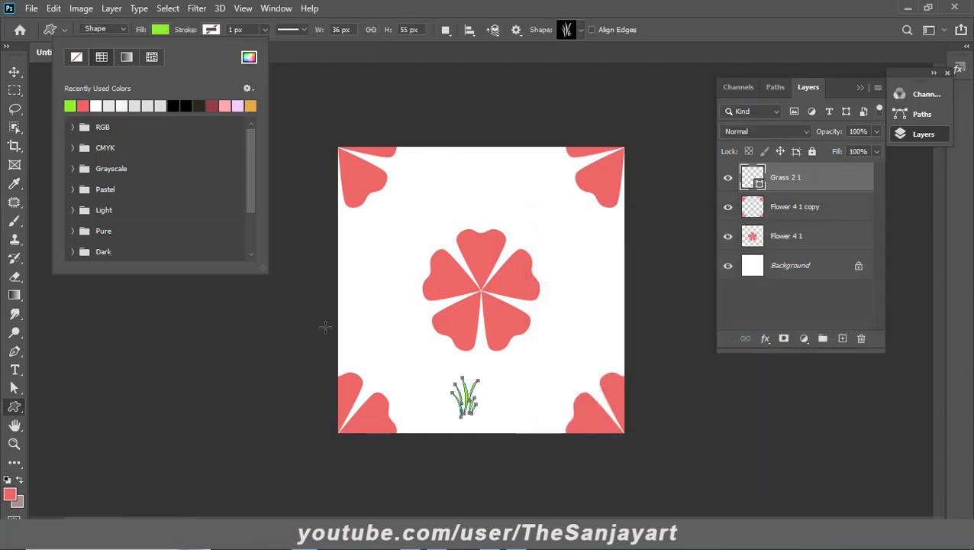
click(13, 71)
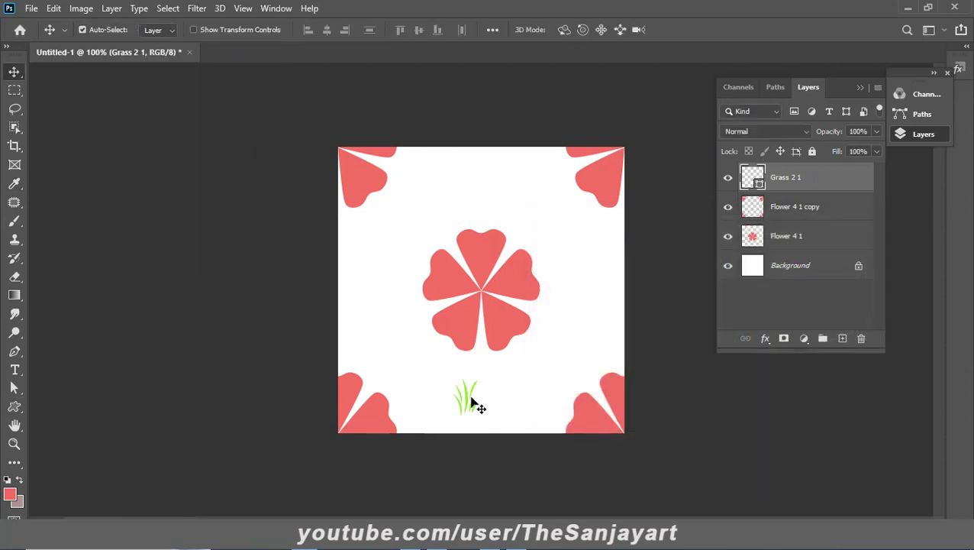
drag(469, 410, 500, 183)
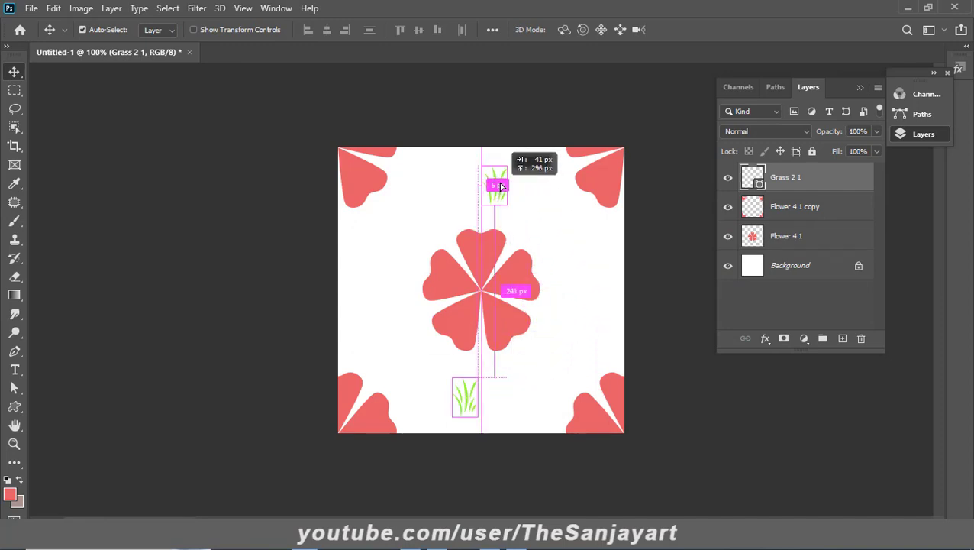
Duplicate the grass and place a rotated copy right of the flower.
right_click(794, 175)
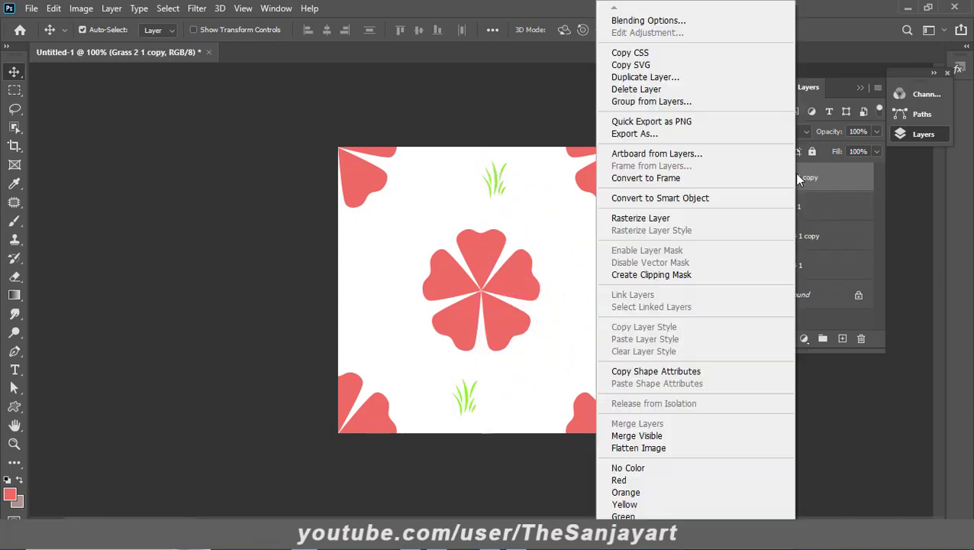
click(645, 74)
key(Return)
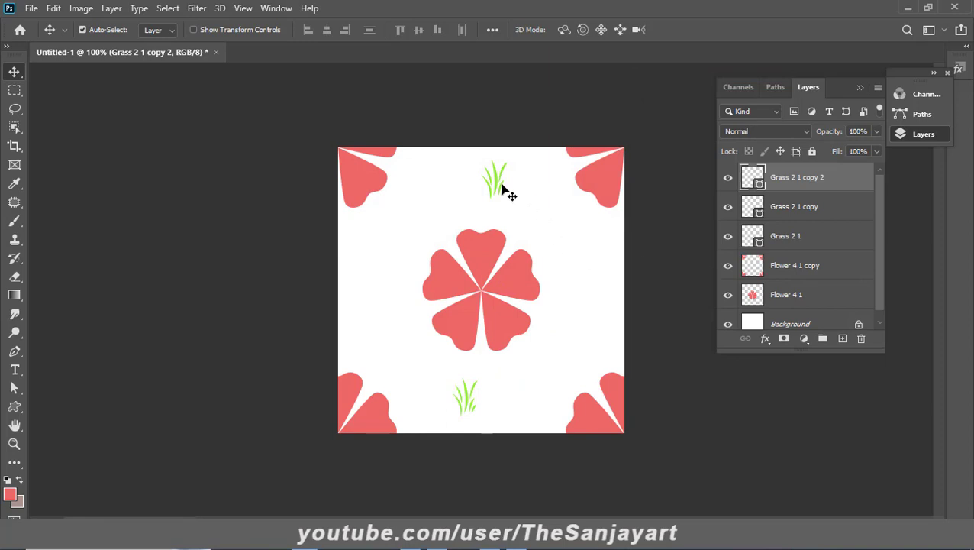
mouse_move(504, 191)
mouse_down()
mouse_move(585, 295)
mouse_move(533, 218)
mouse_up()
key(ctrl+t)
key(Return)
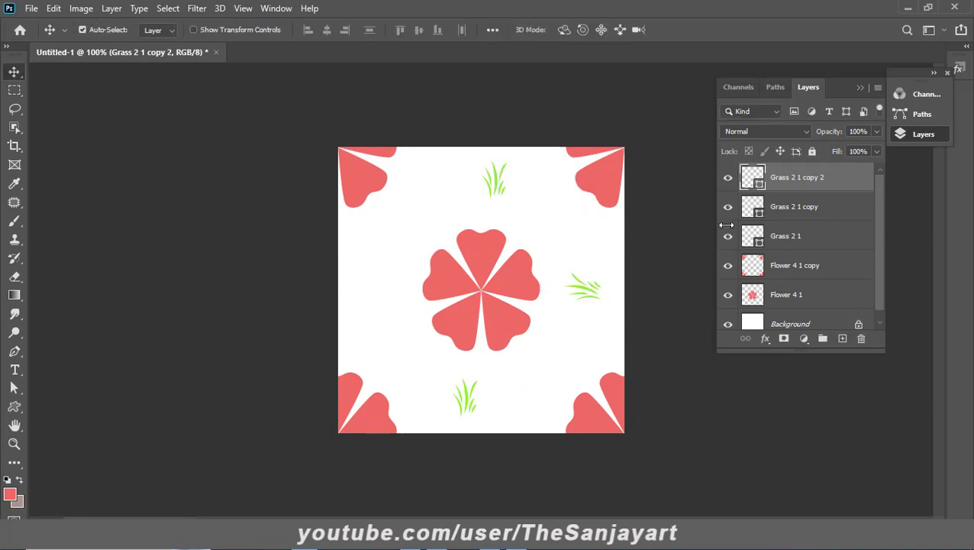
Duplicate the grass again, move it left of the flower and rotate it about 130°.
right_click(821, 177)
click(668, 76)
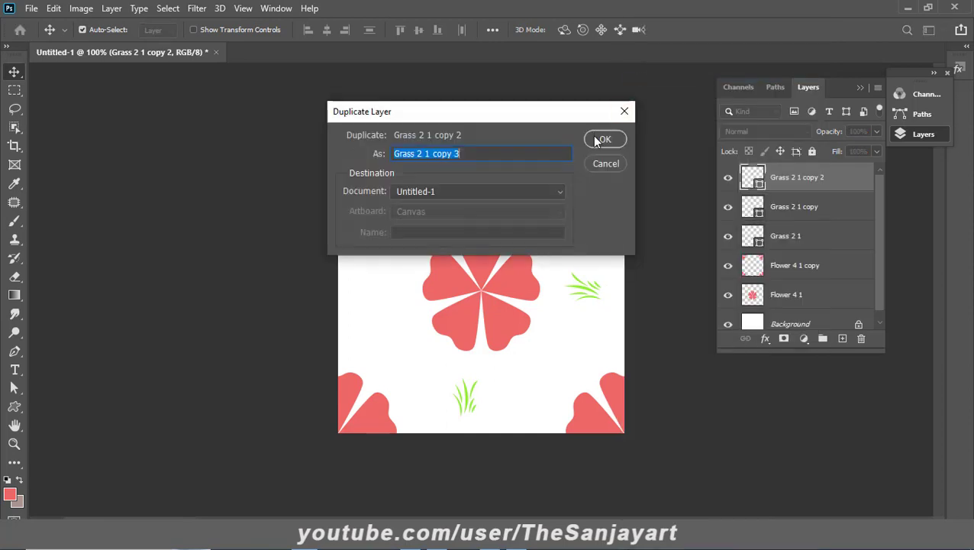
click(597, 140)
mouse_move(580, 284)
mouse_down()
mouse_move(364, 283)
mouse_move(374, 274)
mouse_up()
key(ctrl+j)
key(ctrl+t)
drag(420, 233, 376, 374)
click(709, 30)
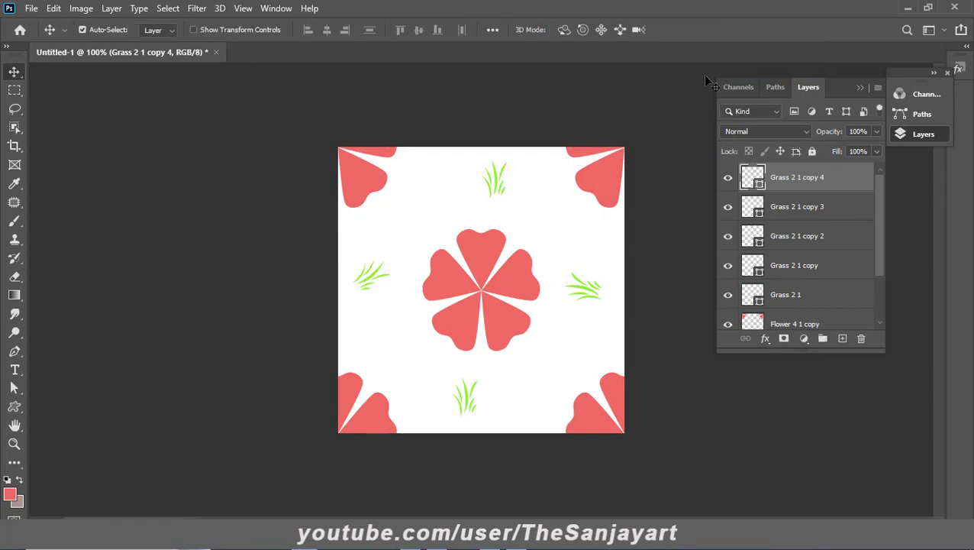
click(382, 280)
Fill the Background layer with light sky blue using the Paint Bucket.
scroll(814, 265, down, 2)
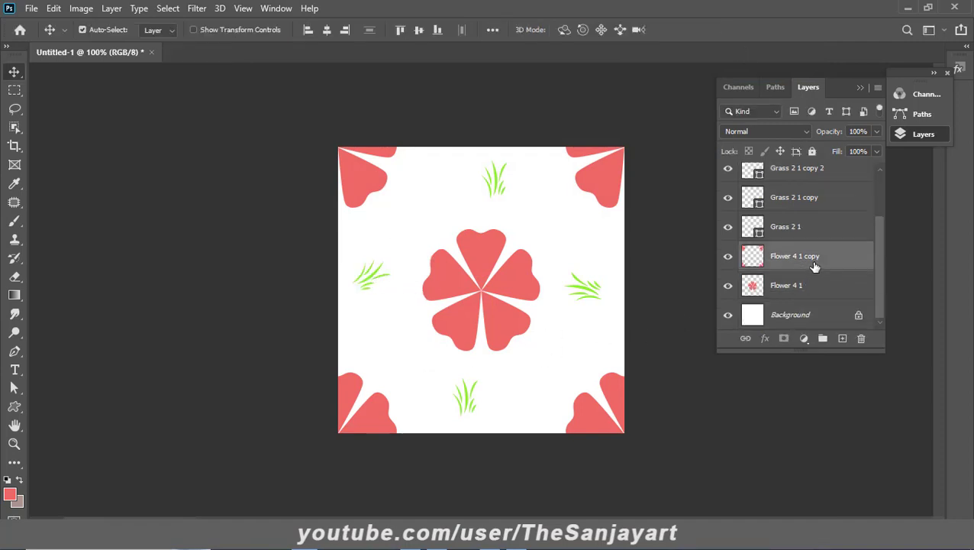
scroll(814, 265, up, 1)
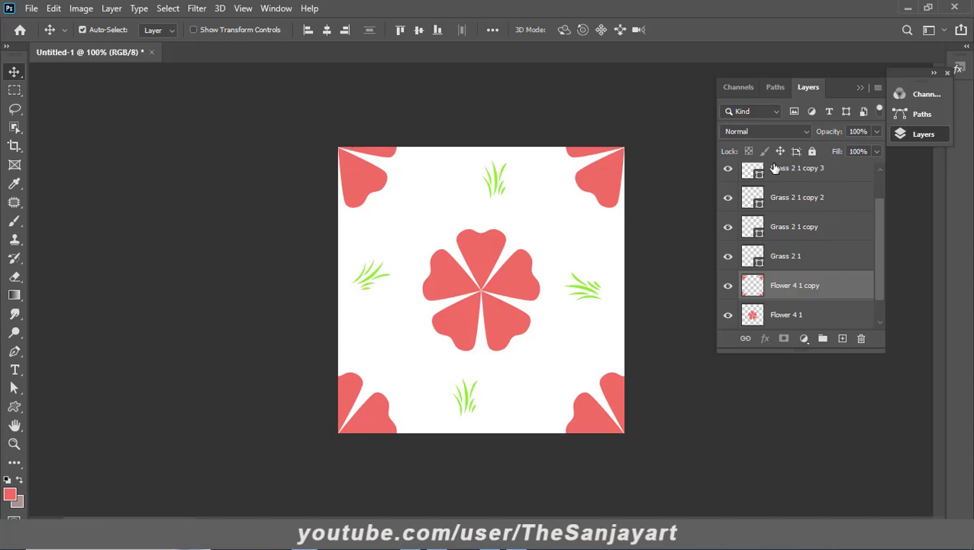
scroll(826, 249, up, 1)
scroll(826, 277, down, 2)
click(863, 321)
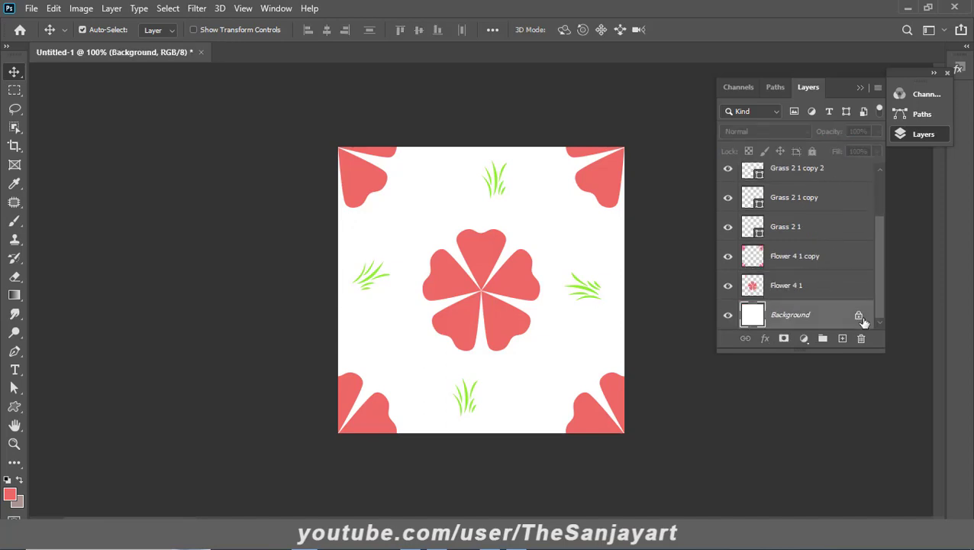
click(10, 495)
click(739, 344)
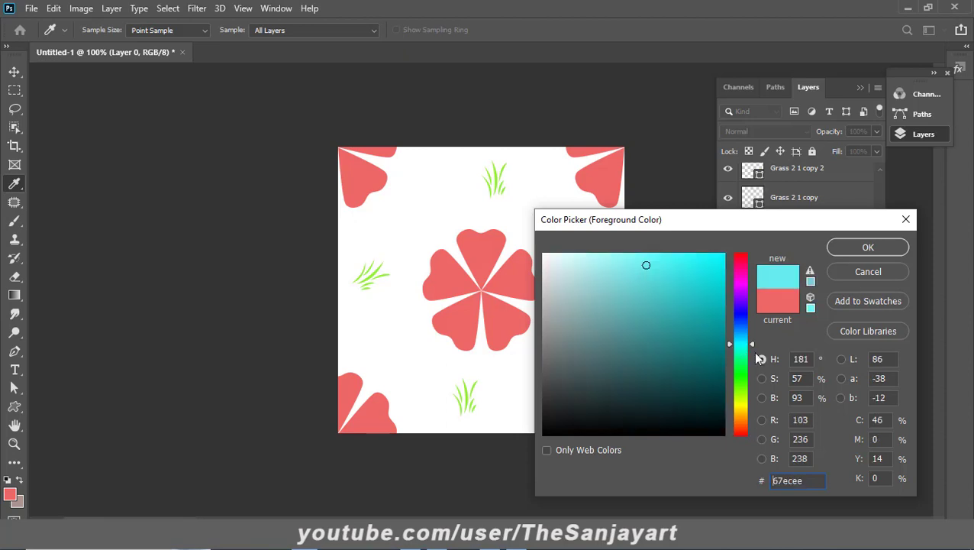
drag(759, 359, 752, 333)
drag(638, 291, 623, 219)
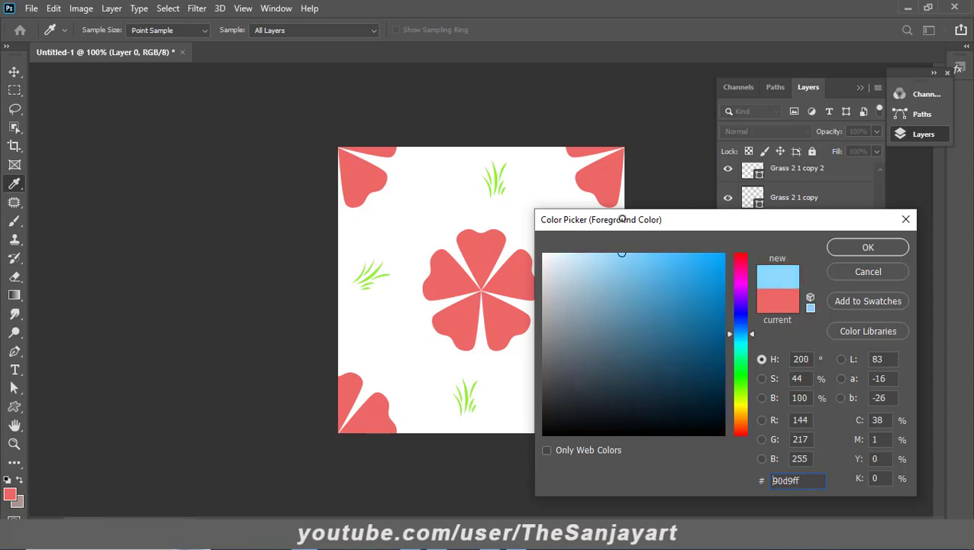
click(860, 248)
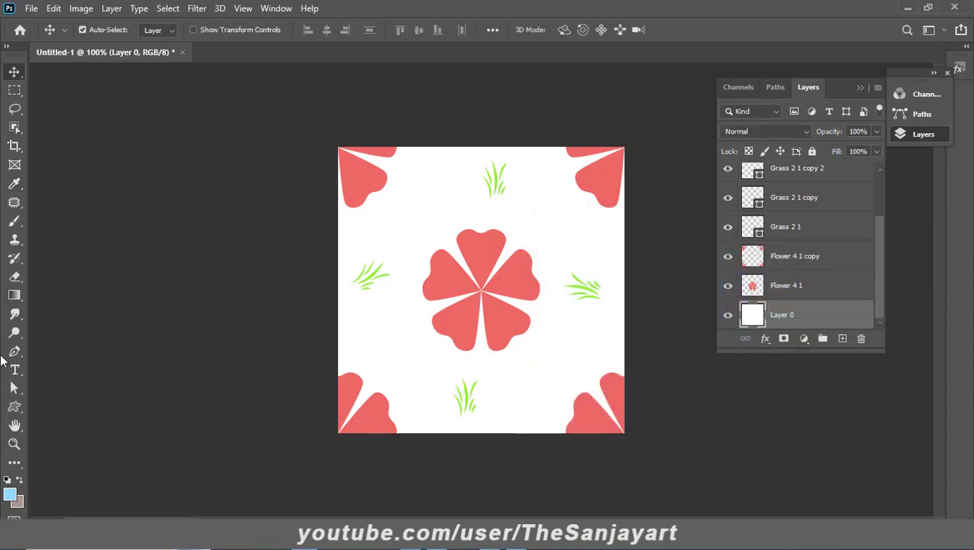
right_click(15, 297)
click(69, 313)
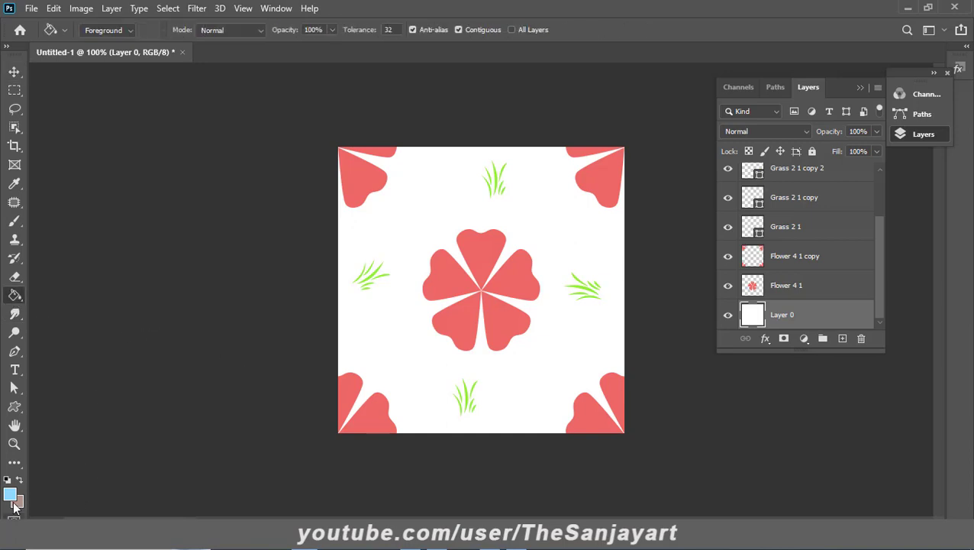
click(424, 225)
Refill the background with a paler blue and delete the extra 'Grass 2 1 copy 3' layer.
scroll(807, 261, up, 3)
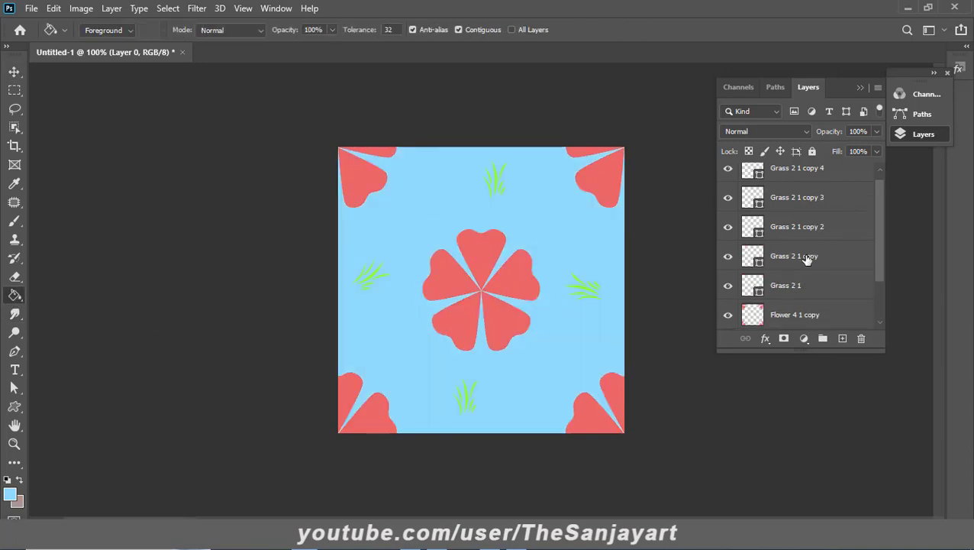
click(12, 495)
click(583, 257)
click(863, 245)
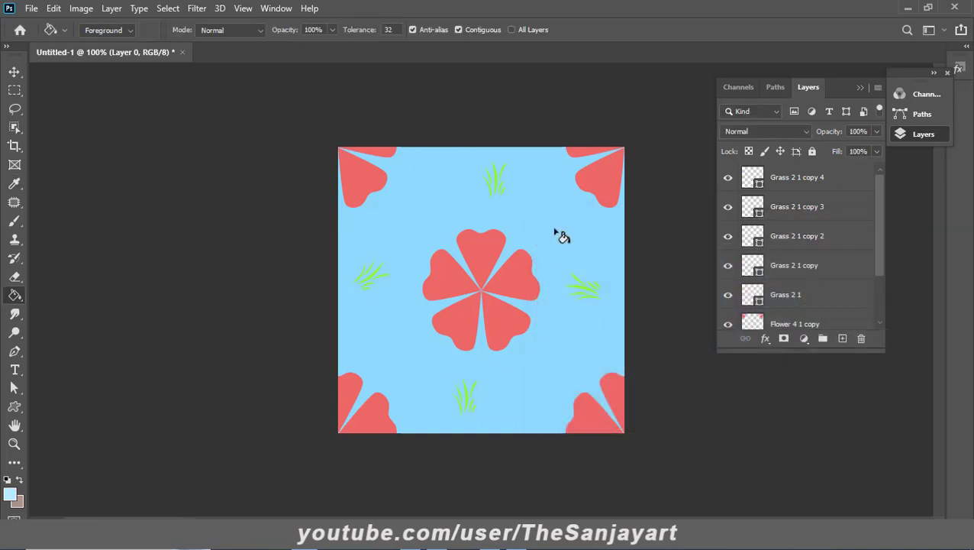
click(555, 229)
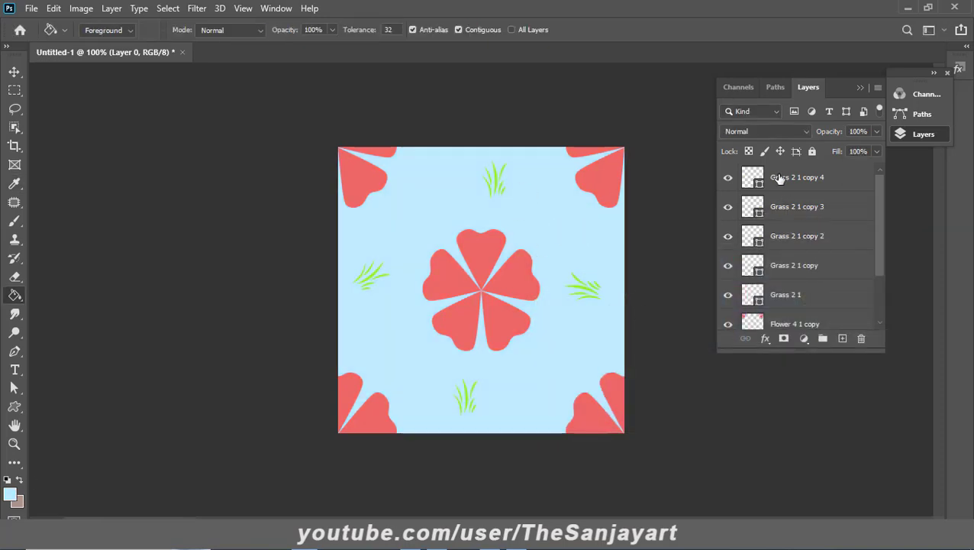
click(786, 206)
key(Delete)
Merge the four grass layers into one and recolour them dark forest green (#274b03).
shift+click(788, 266)
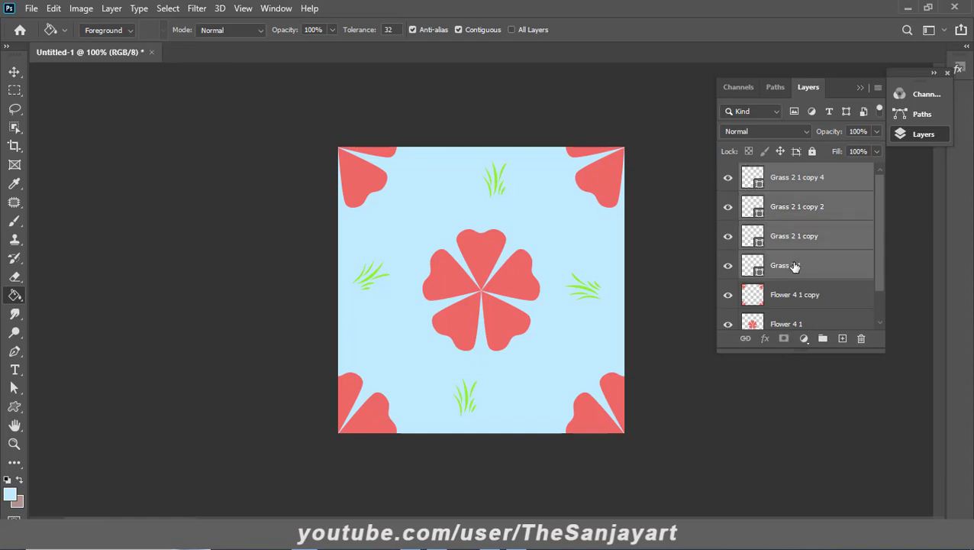
right_click(798, 175)
click(649, 423)
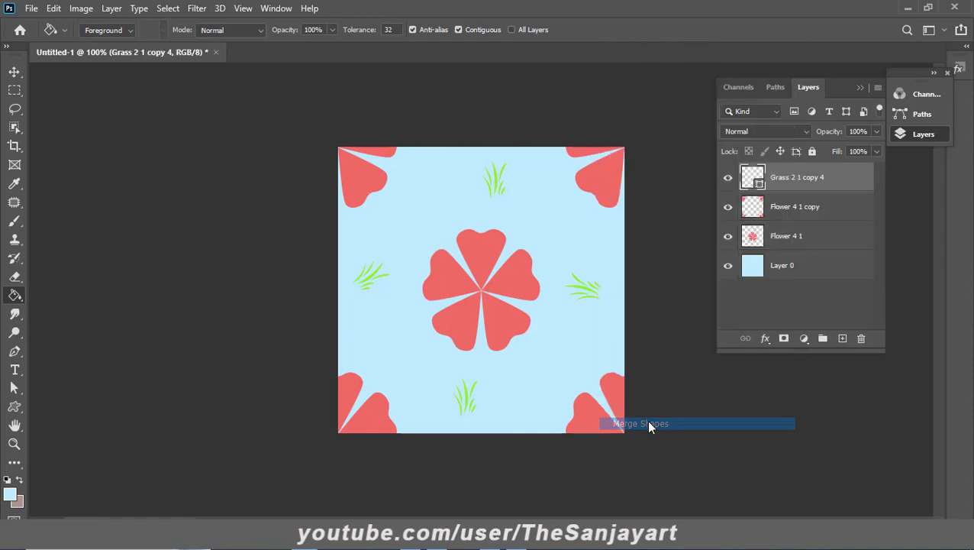
click(727, 177)
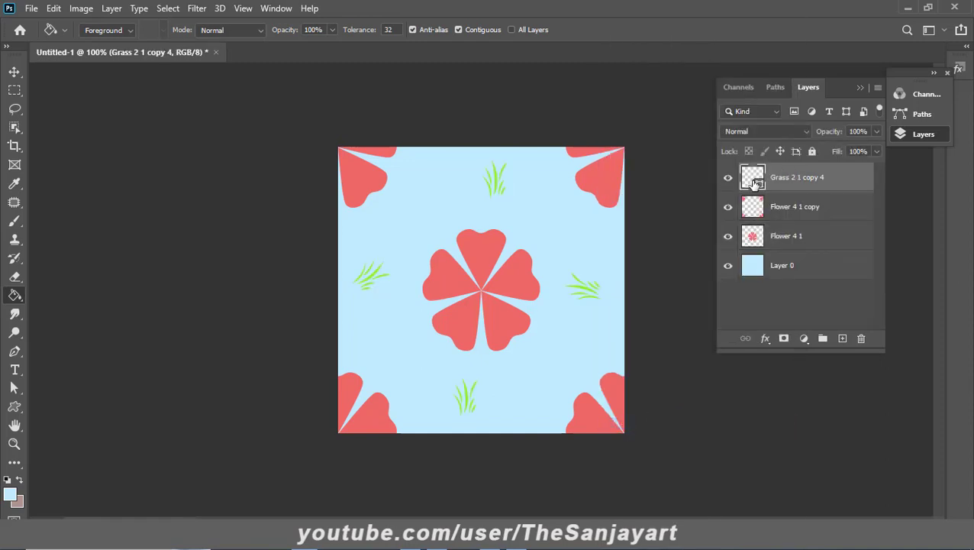
double_click(757, 183)
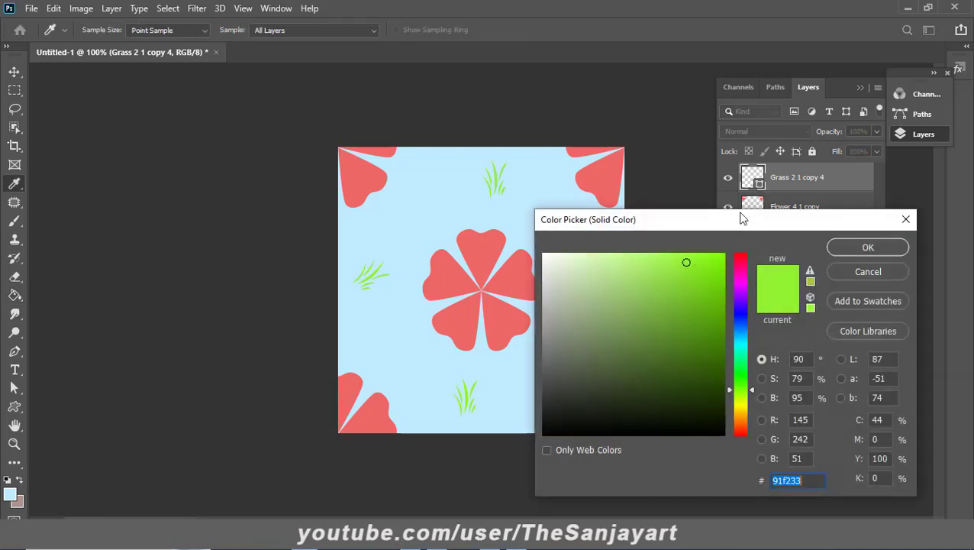
drag(708, 372, 715, 381)
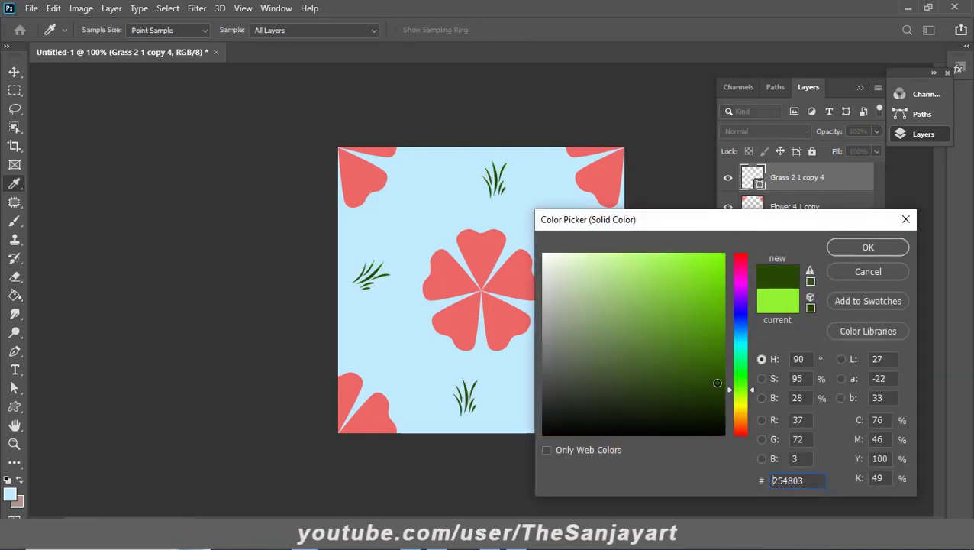
click(868, 247)
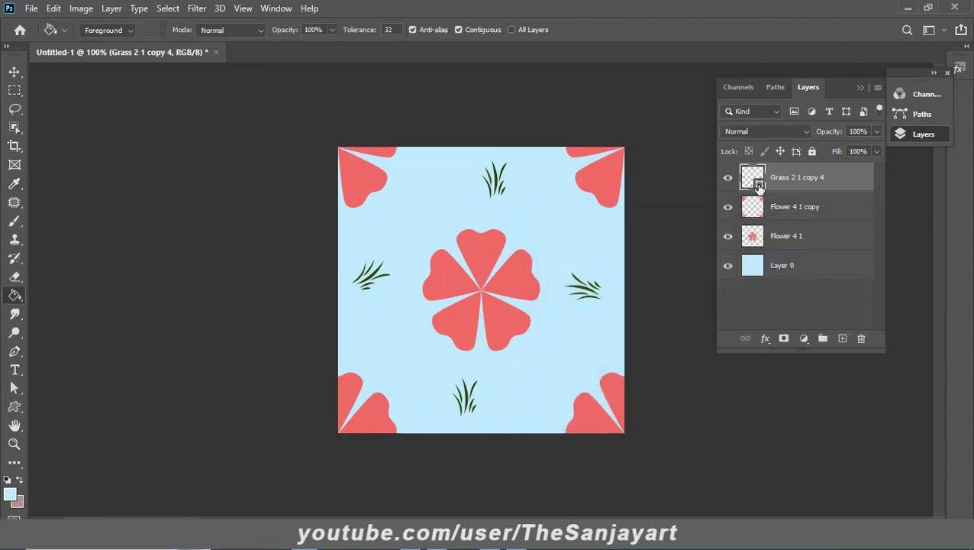
Enlarge the grass sprig to about 105% and nudge it toward the right edge.
key(ctrl+t)
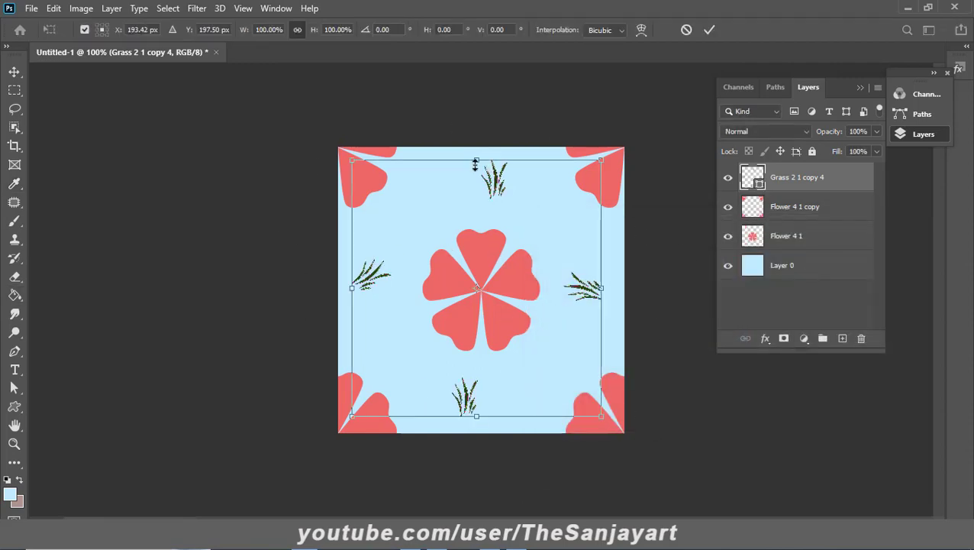
drag(471, 155, 474, 152)
drag(579, 283, 584, 293)
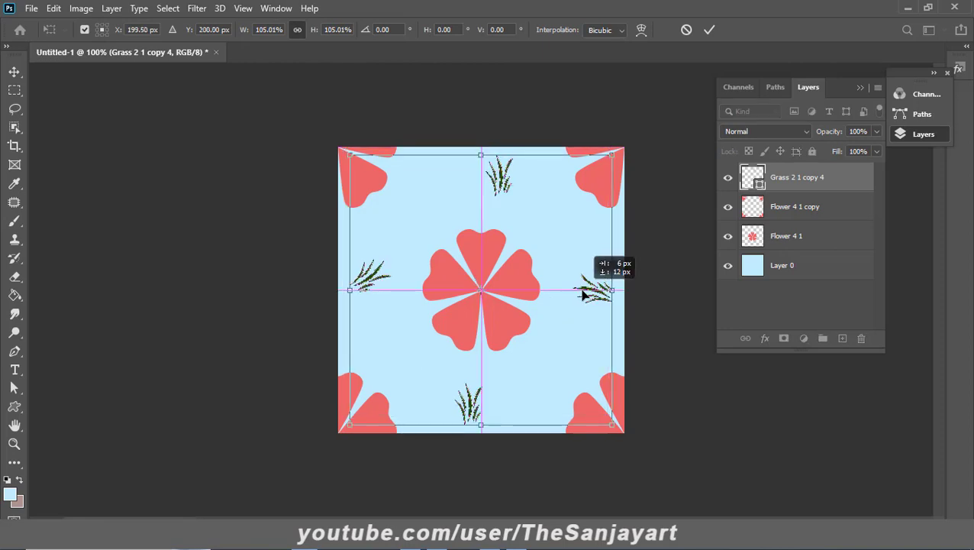
drag(582, 294, 584, 293)
click(709, 29)
key(g)
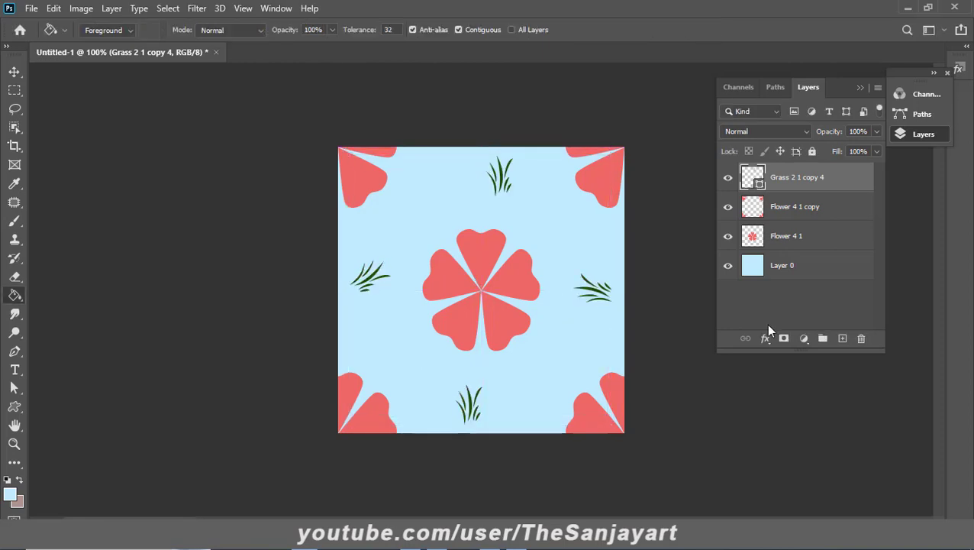
Define the tile as the pattern 'Pattern 3' and close Untitled-1 without saving.
click(53, 8)
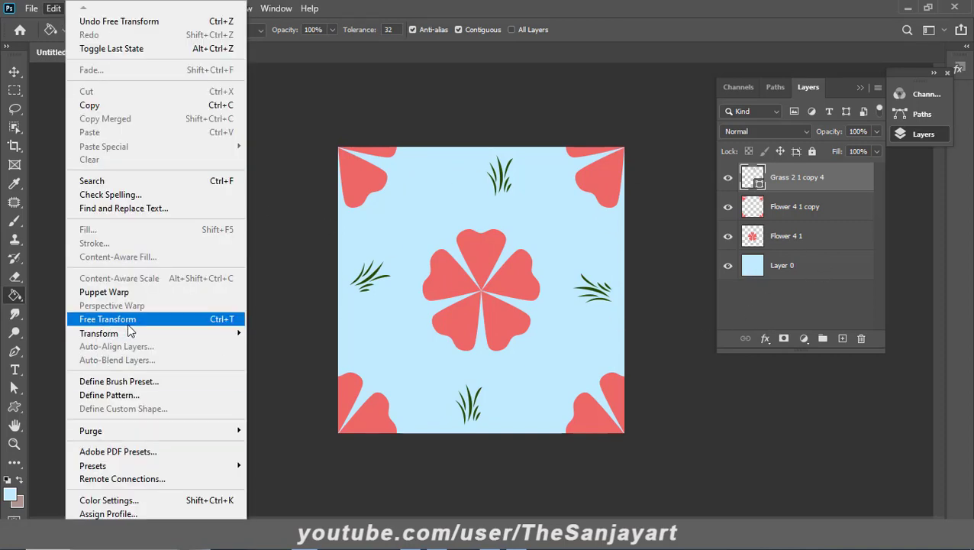
click(110, 397)
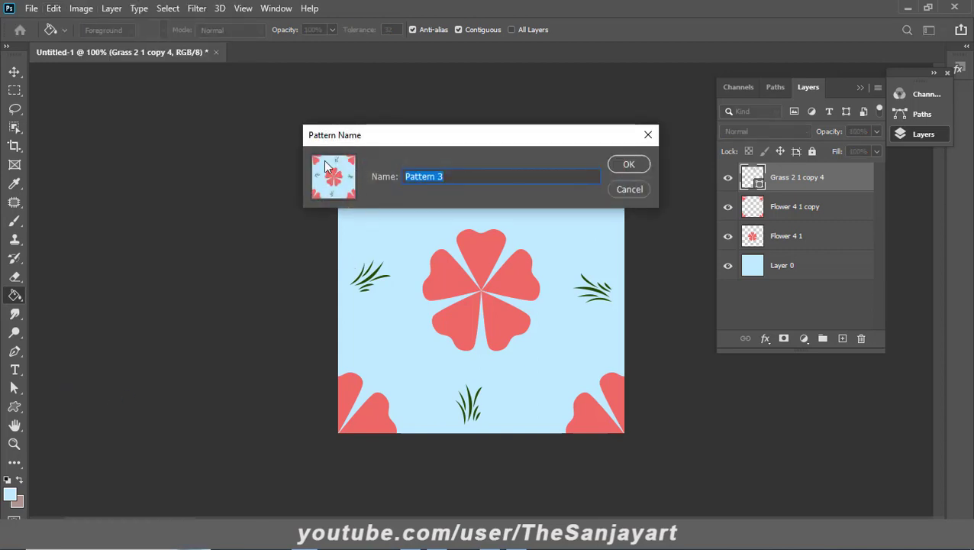
click(627, 164)
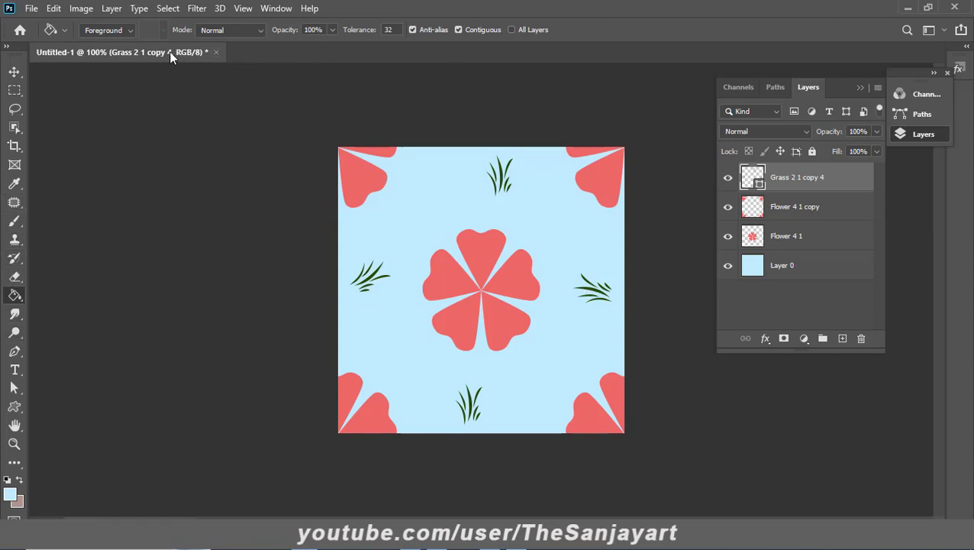
click(215, 52)
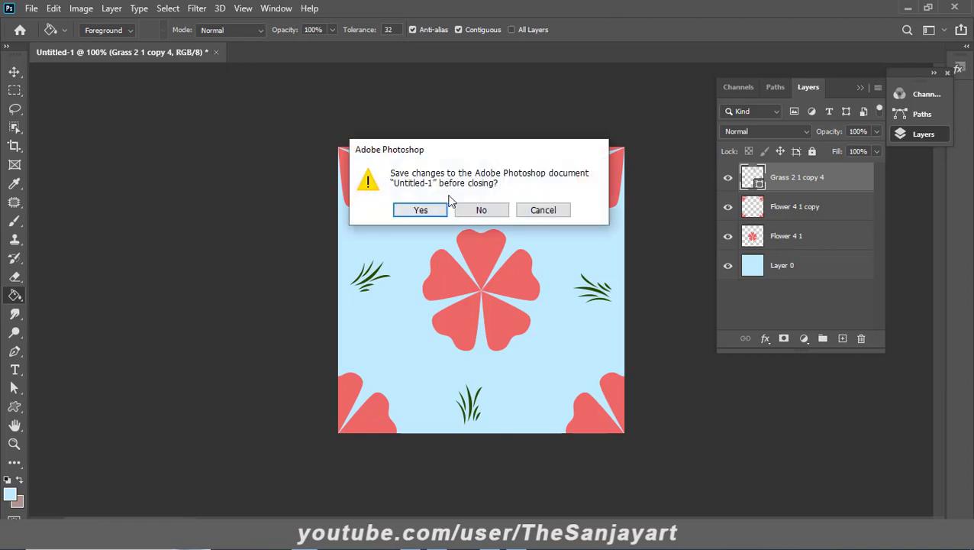
click(480, 209)
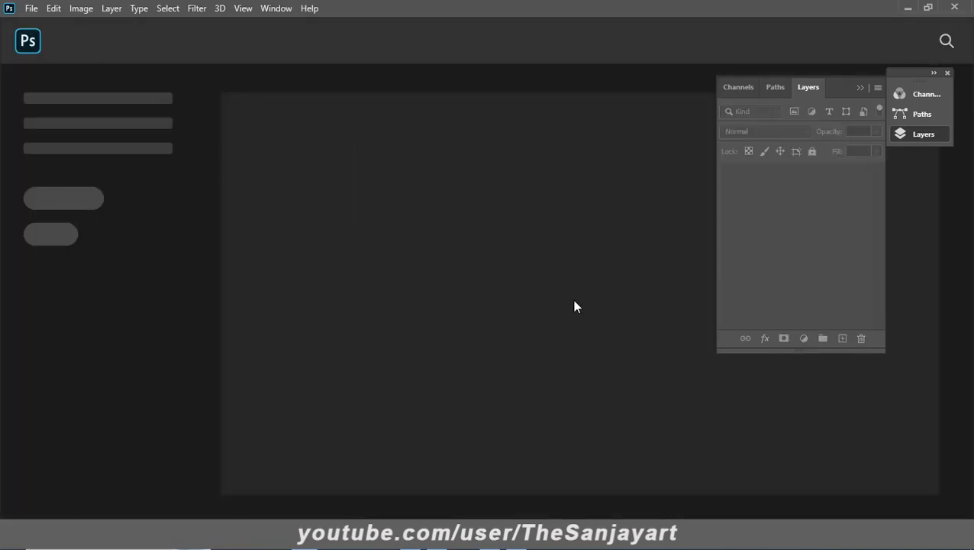
Open the dress sketch and copy the left short-sleeved dress onto its own layer.
click(31, 9)
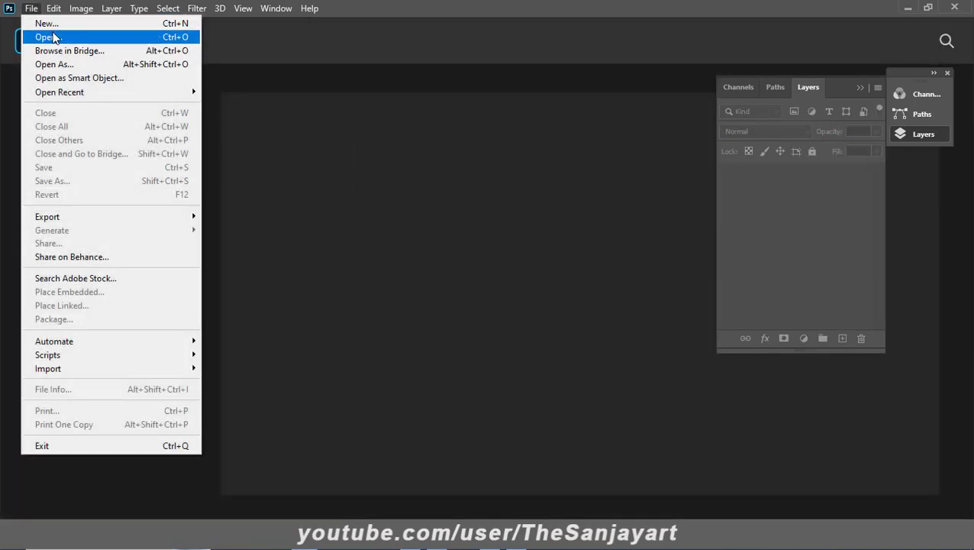
click(48, 38)
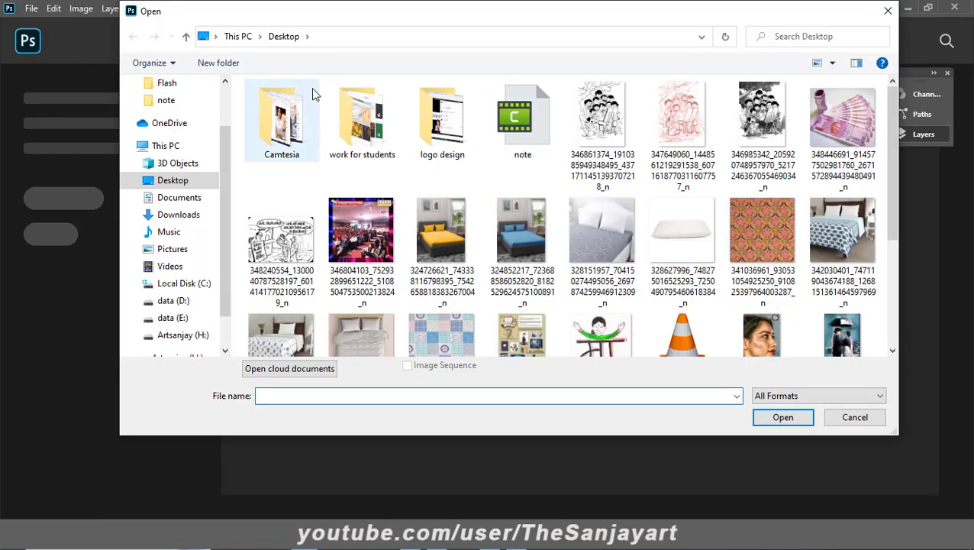
click(849, 417)
click(31, 8)
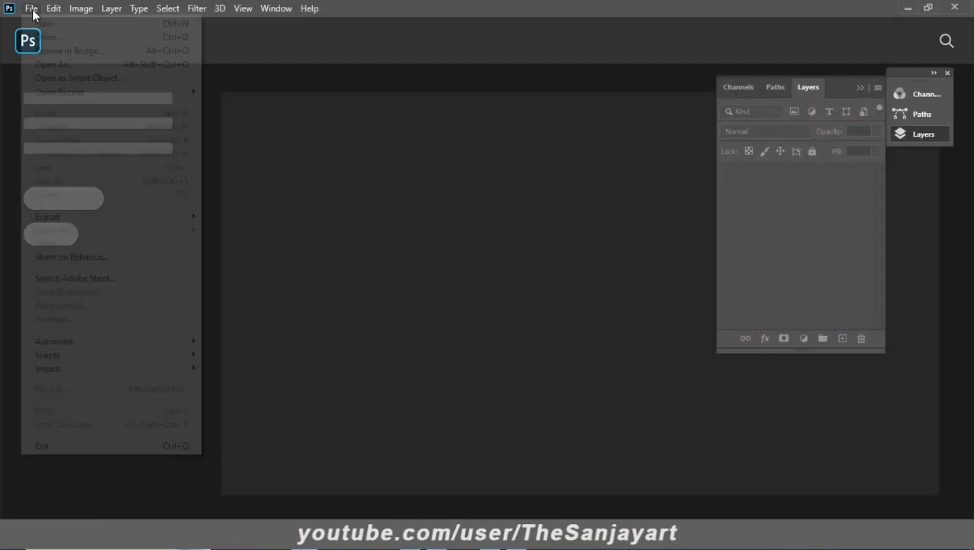
click(21, 91)
drag(188, 123, 438, 488)
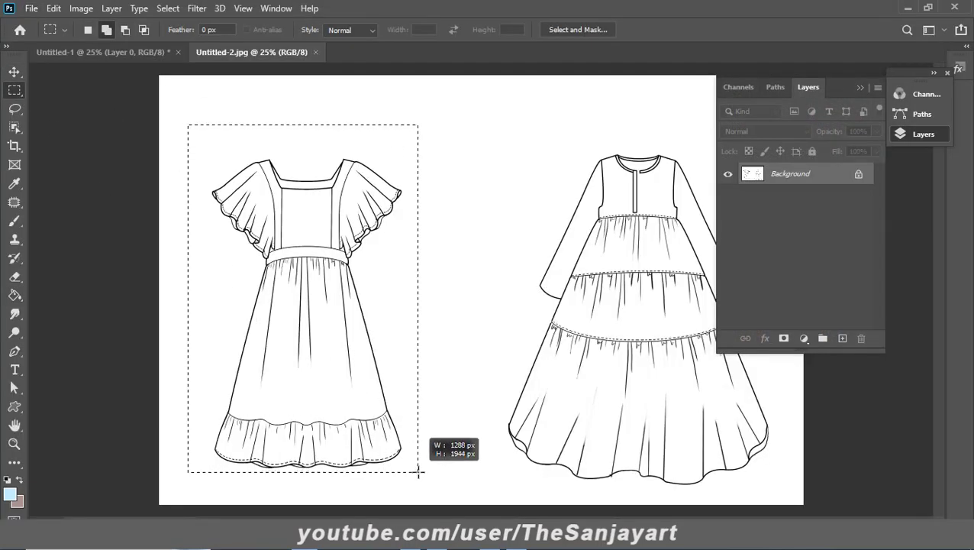
click(857, 174)
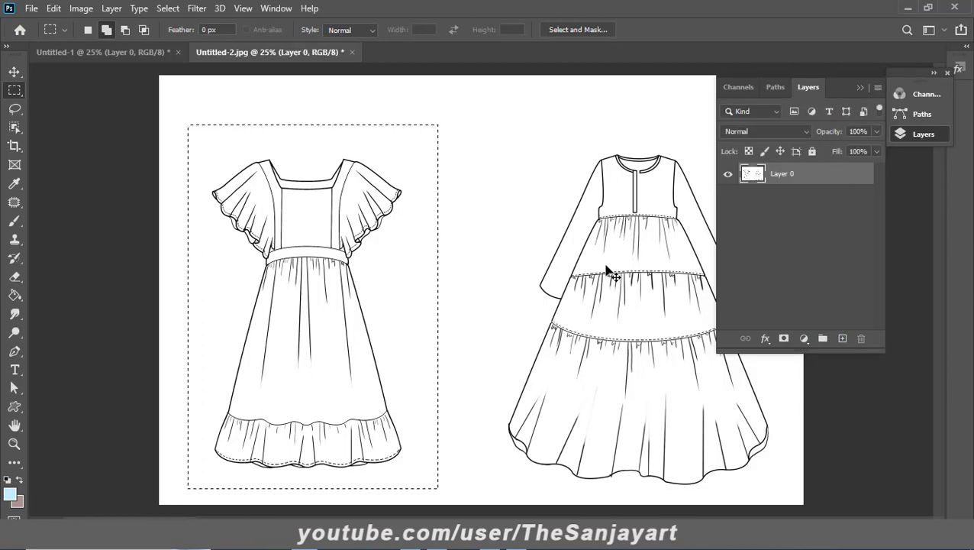
key(ctrl+j)
Fill Layer 0 with white (#ffffff) and move the dress on Layer 1 to the canvas centre.
click(789, 197)
click(10, 494)
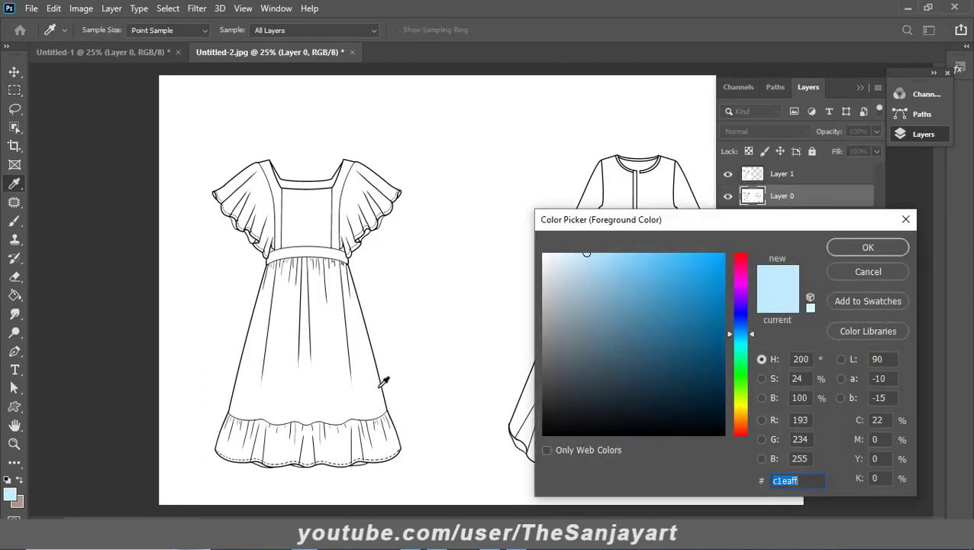
text(ffffff)
click(858, 249)
key(alt+BackSpace)
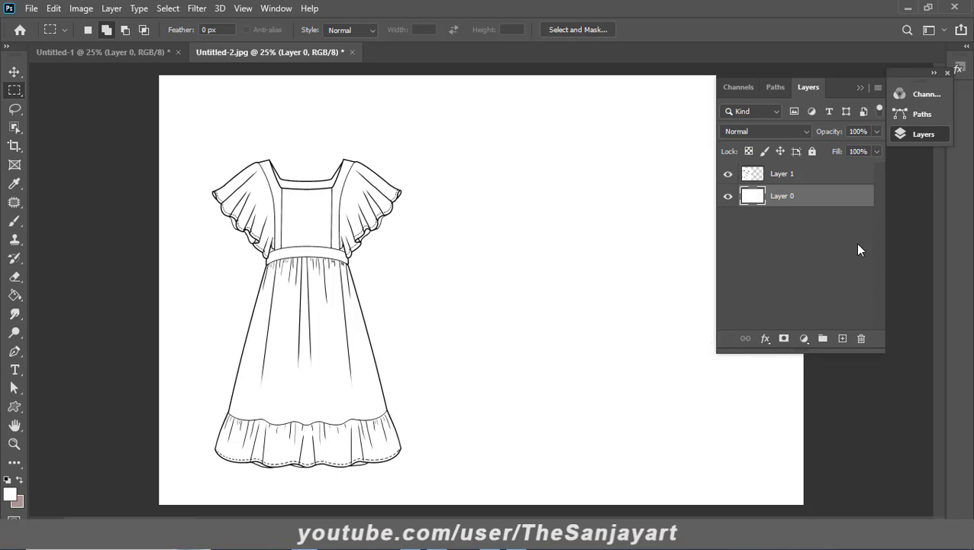
click(809, 175)
key(v)
drag(308, 251, 472, 229)
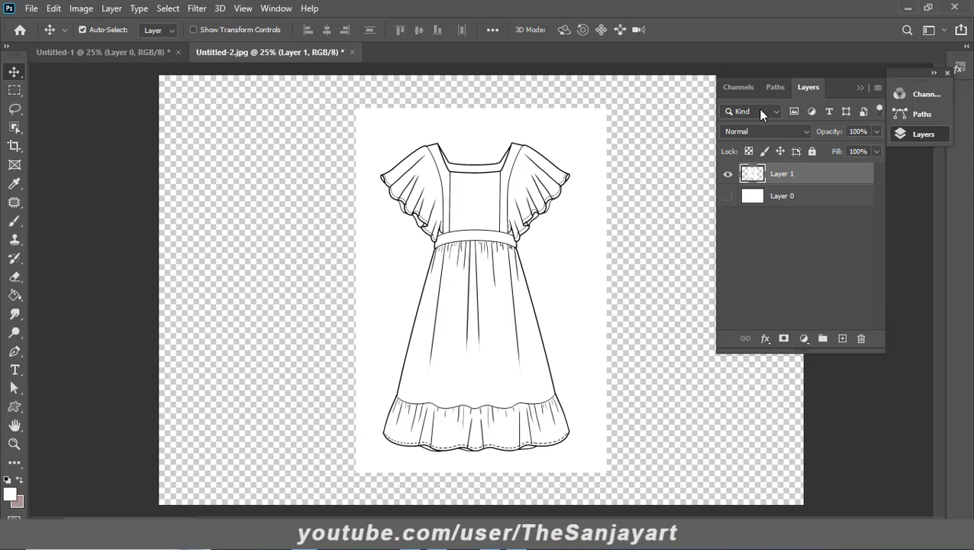
Delete every white area from the dress line art using Magic Wand and Select > Similar.
key(w)
right_click(15, 128)
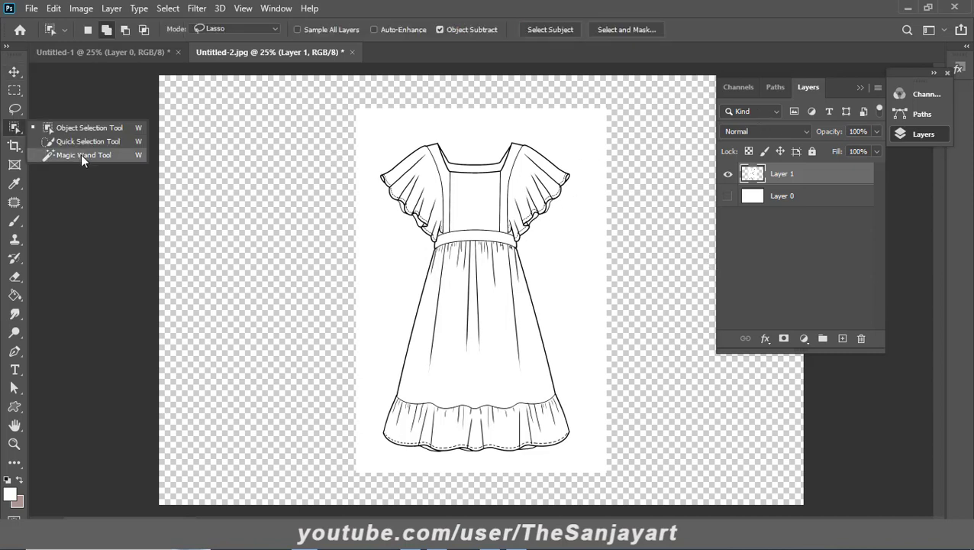
click(81, 154)
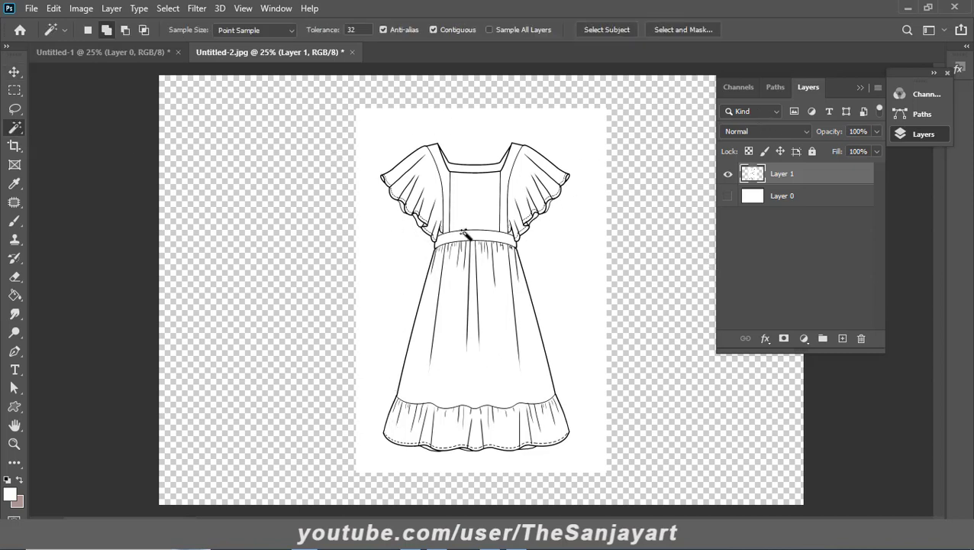
click(475, 196)
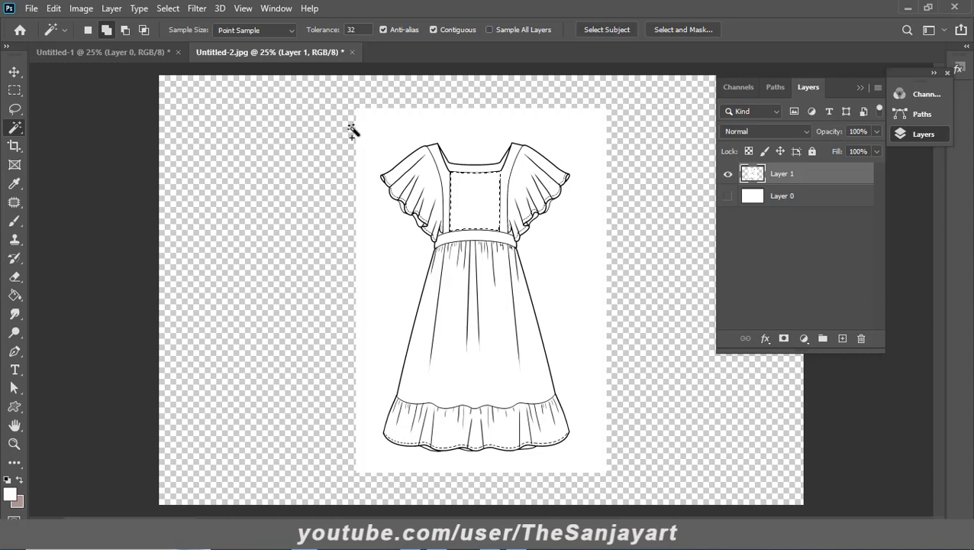
click(165, 10)
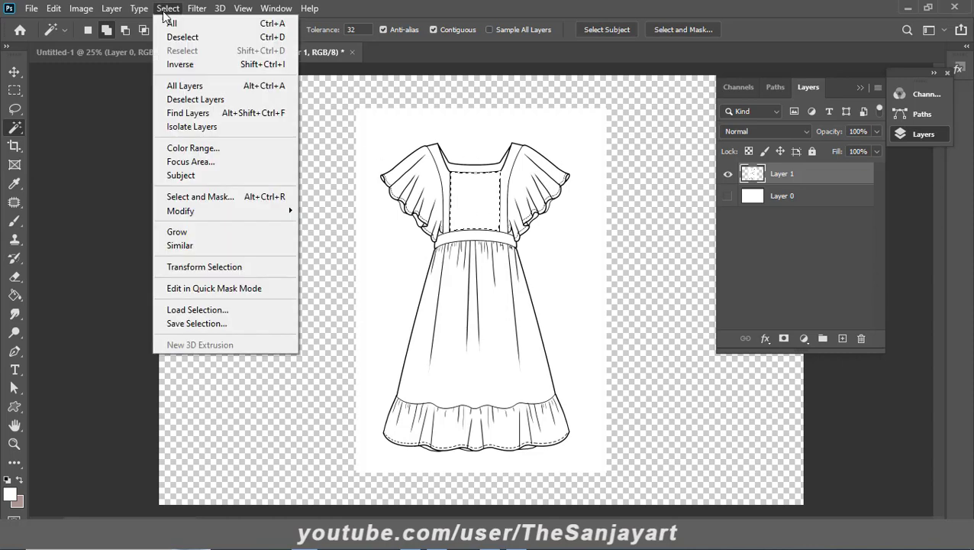
click(183, 246)
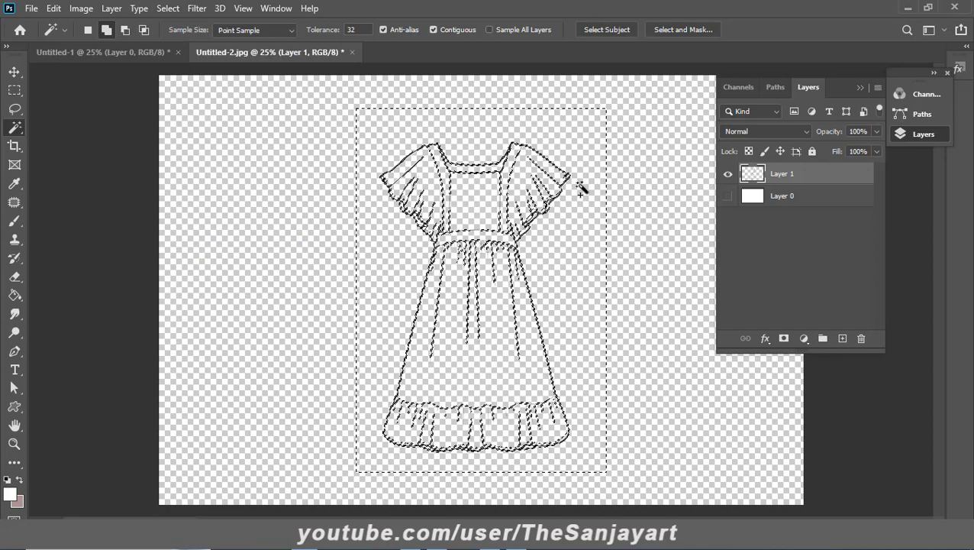
key(Delete)
key(ctrl+d)
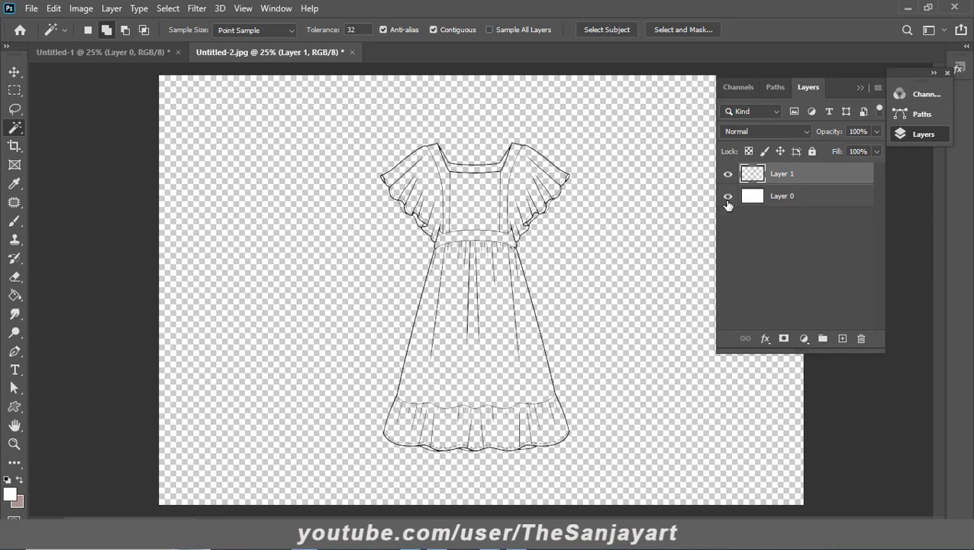
Check the cutout, then Magic Wand the transparent surround and invert it to select the dress.
click(728, 195)
key(z)
scroll(511, 296, up, 1)
click(728, 195)
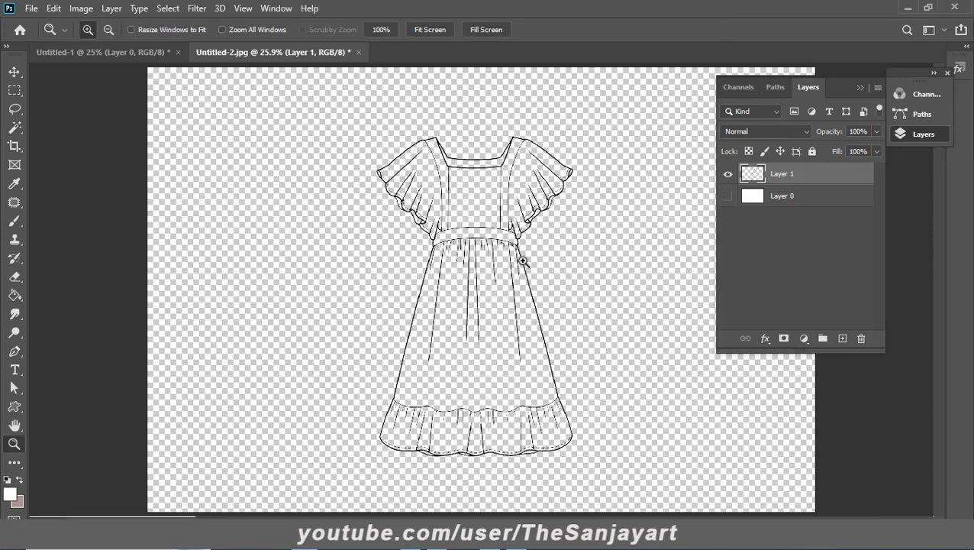
right_click(481, 242)
click(511, 244)
click(15, 127)
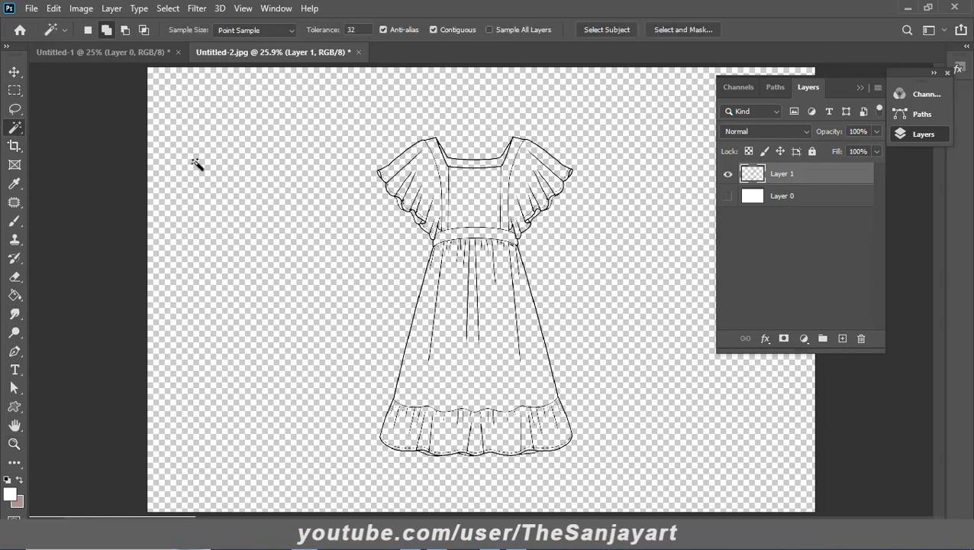
click(378, 231)
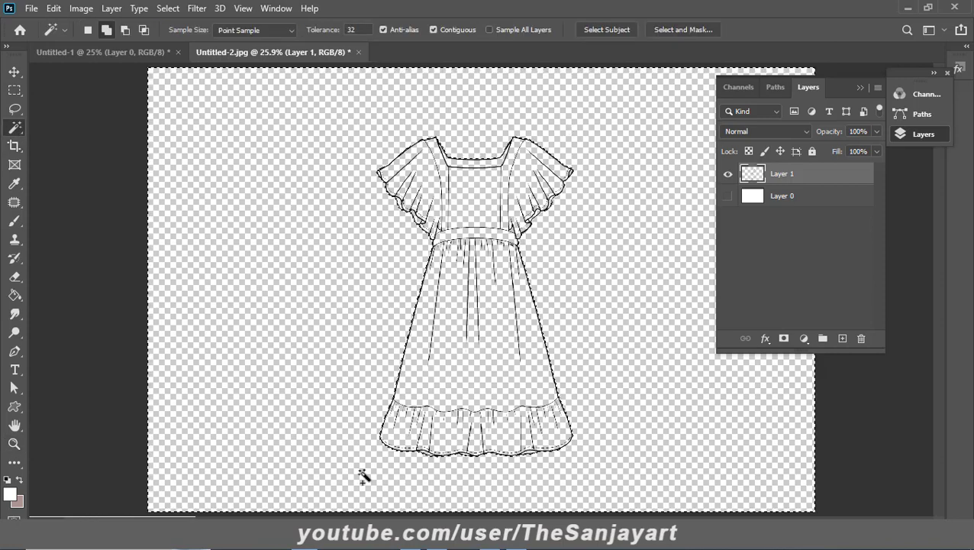
click(167, 8)
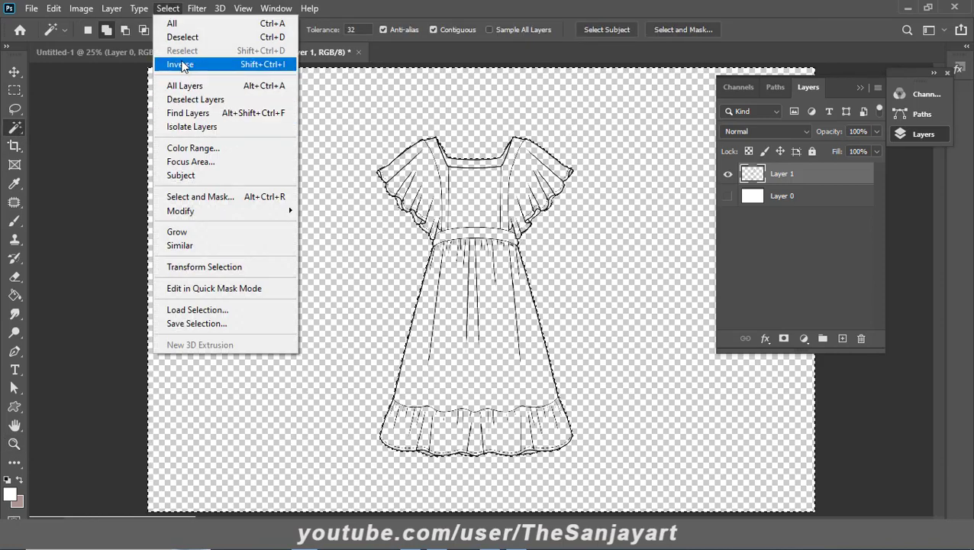
click(181, 64)
click(779, 198)
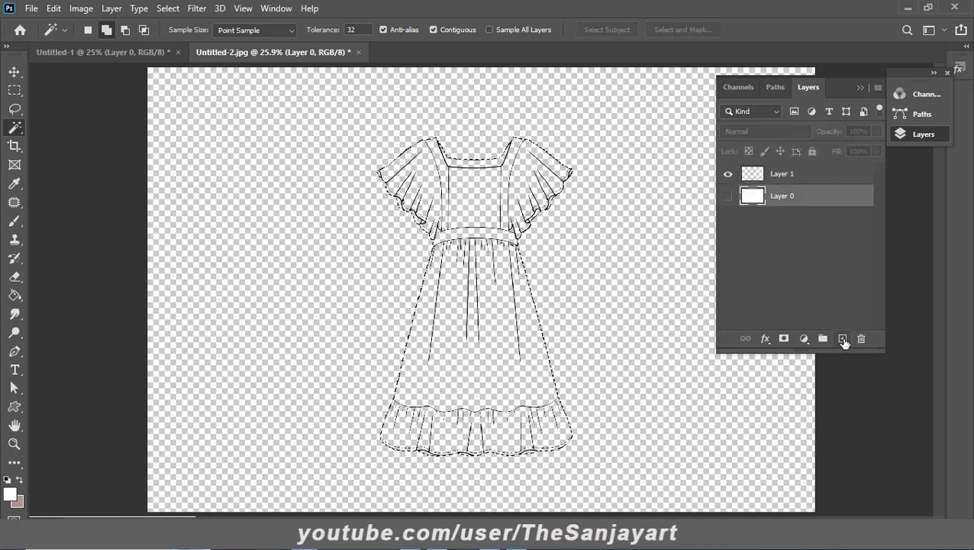
Add a new layer and fill the dress selection with blue #5d7cff.
click(843, 339)
click(11, 494)
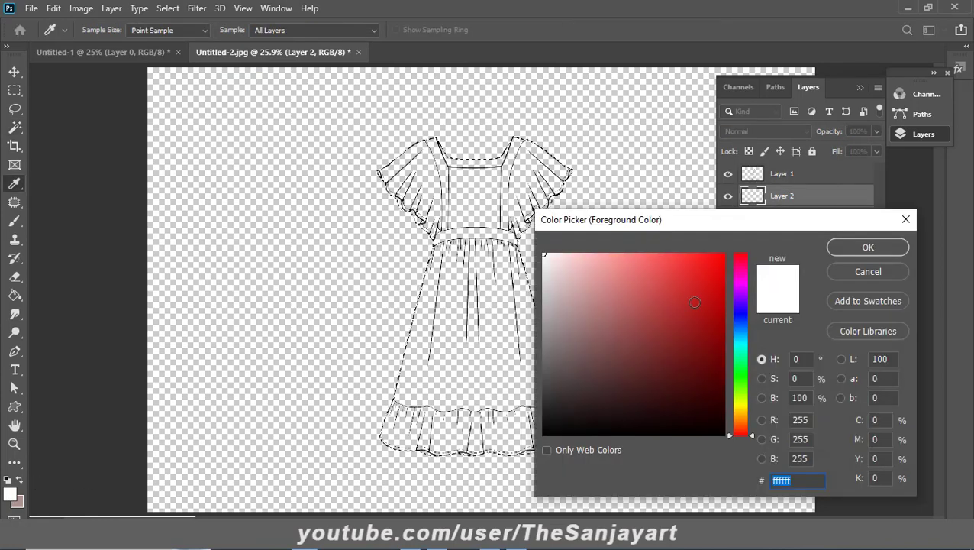
drag(694, 302, 659, 241)
click(740, 320)
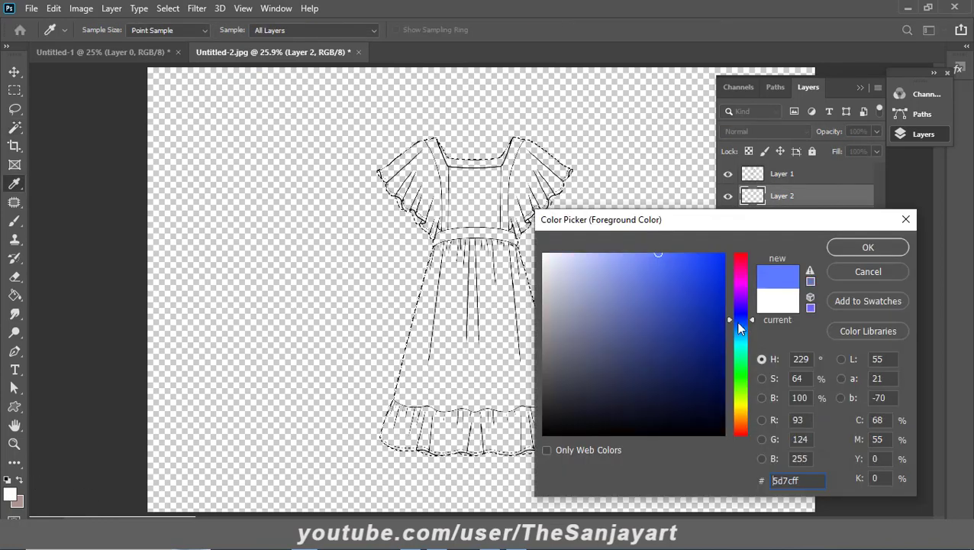
click(868, 246)
click(14, 295)
click(474, 334)
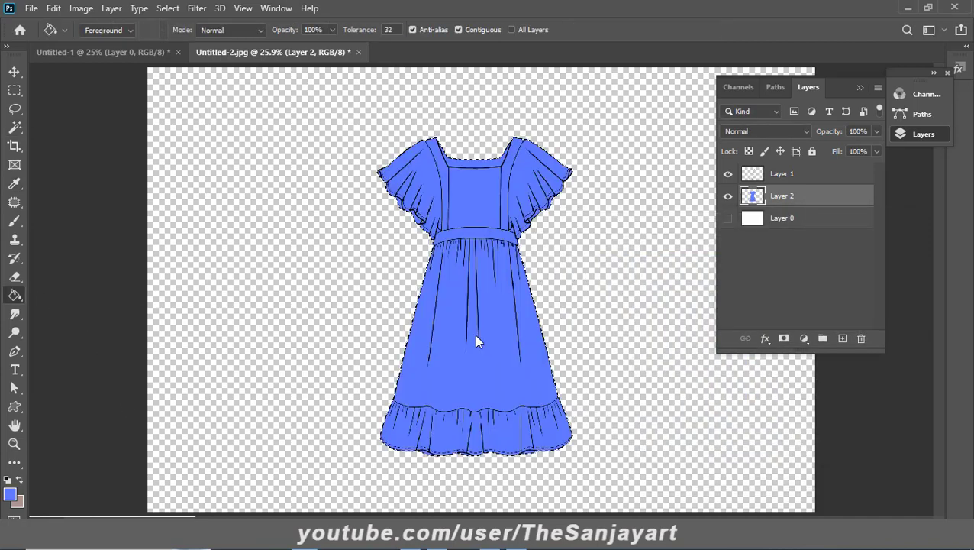
Check the blue fill against the outline and turn the white background layer back on.
click(790, 175)
click(727, 174)
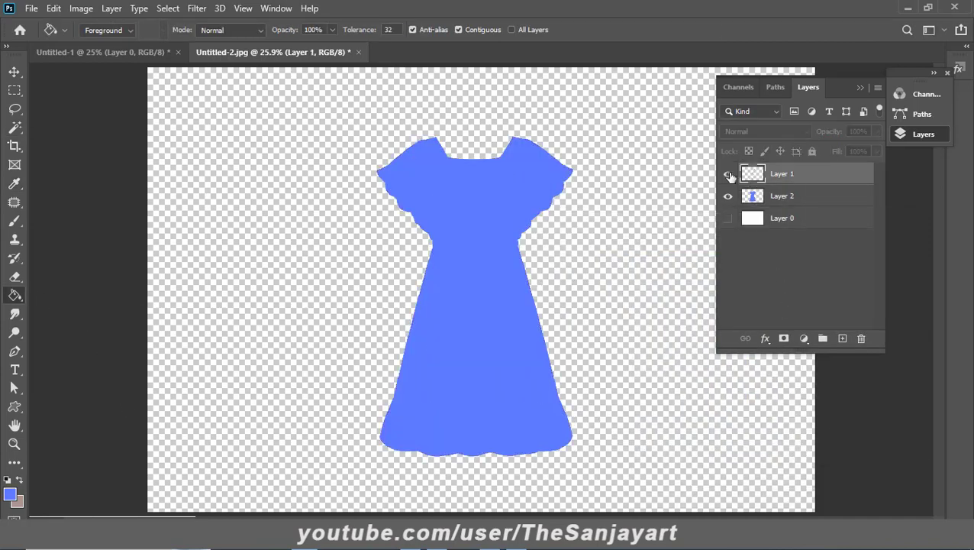
click(784, 196)
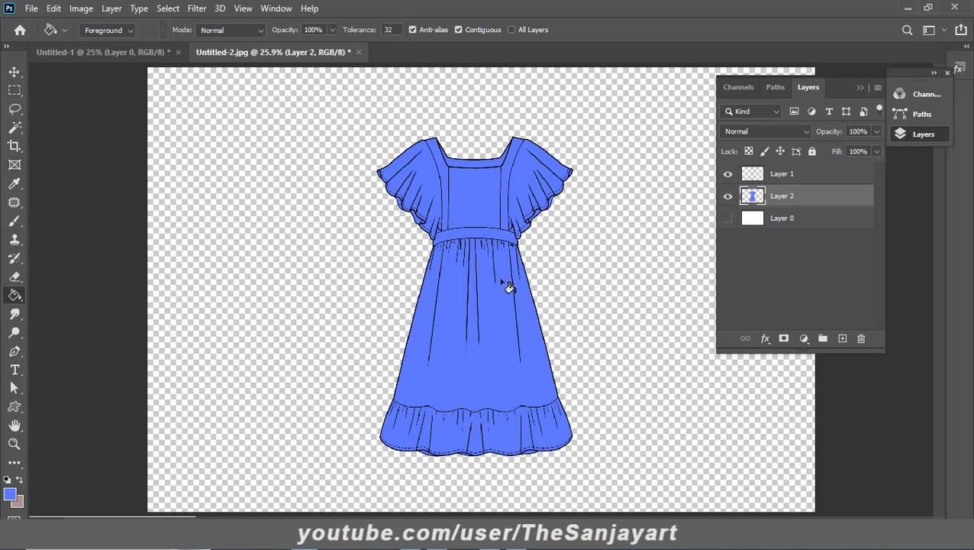
click(727, 218)
Cover a rectangle around the dress with a flower Pattern Fill layer at 23% scale.
click(14, 89)
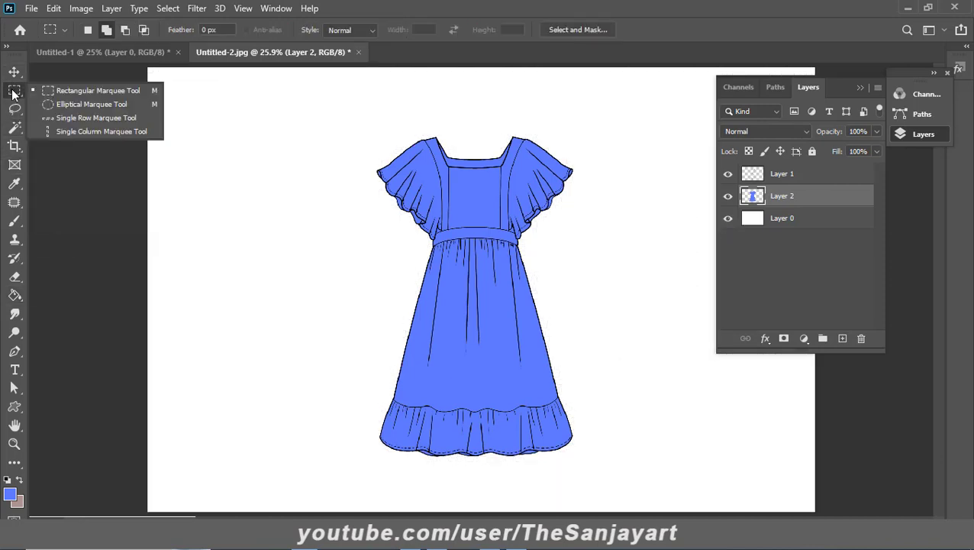
click(76, 88)
drag(330, 109, 624, 477)
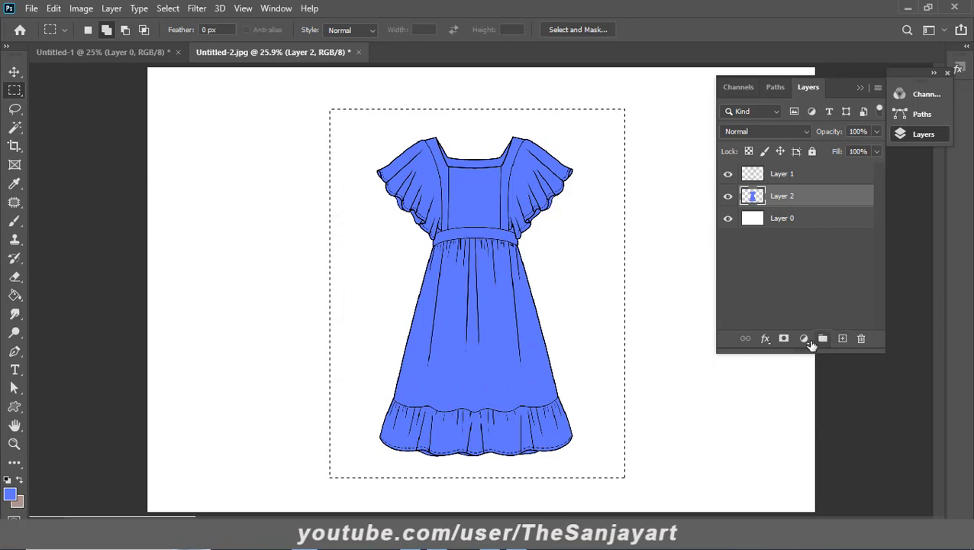
click(803, 338)
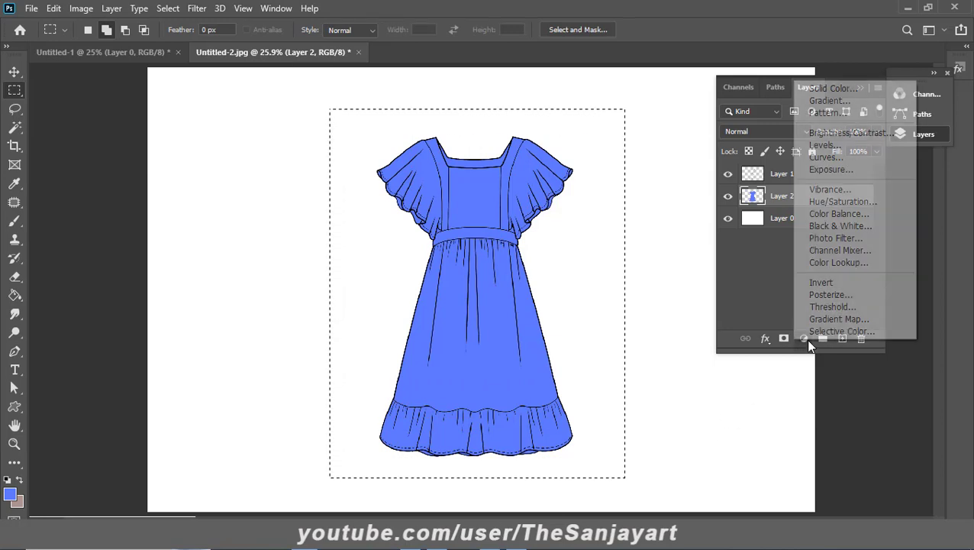
click(828, 114)
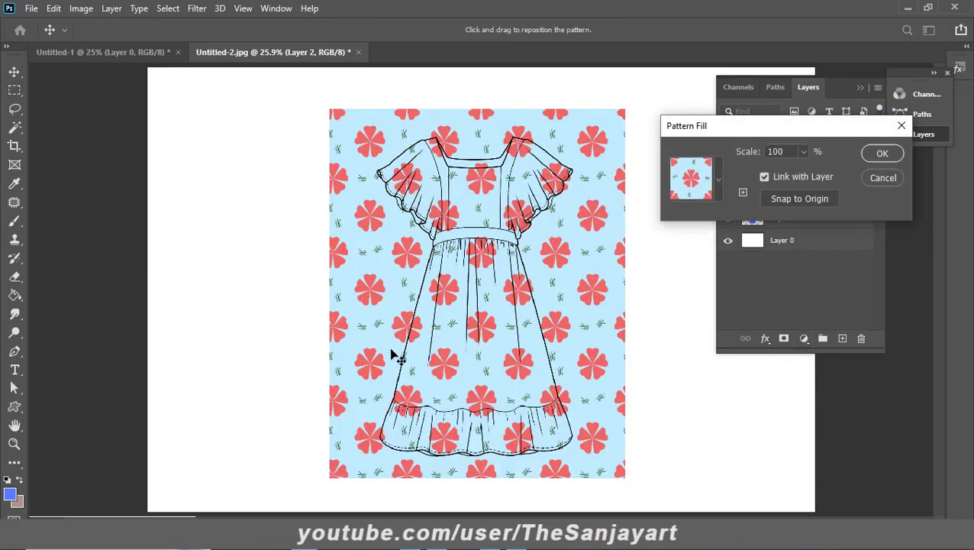
drag(749, 136, 265, 116)
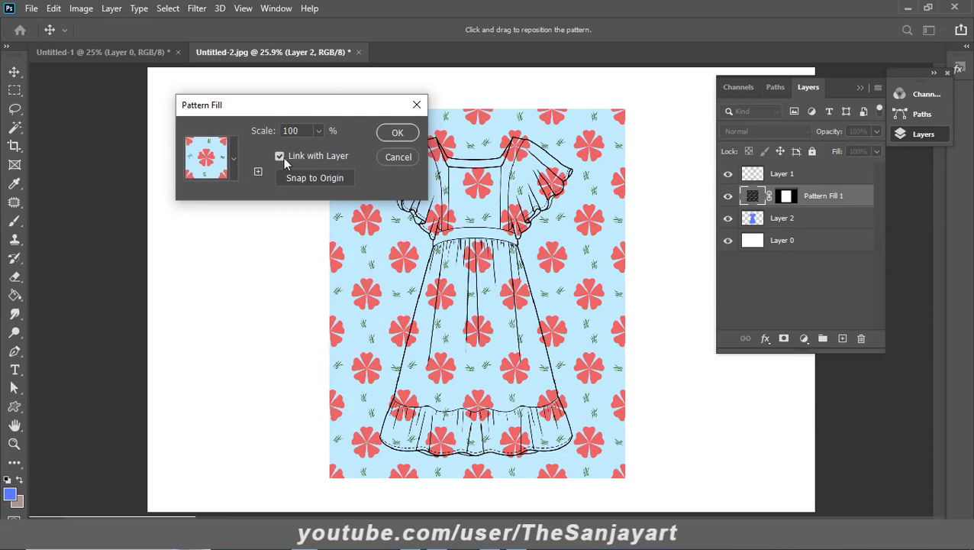
click(318, 131)
drag(314, 148, 312, 148)
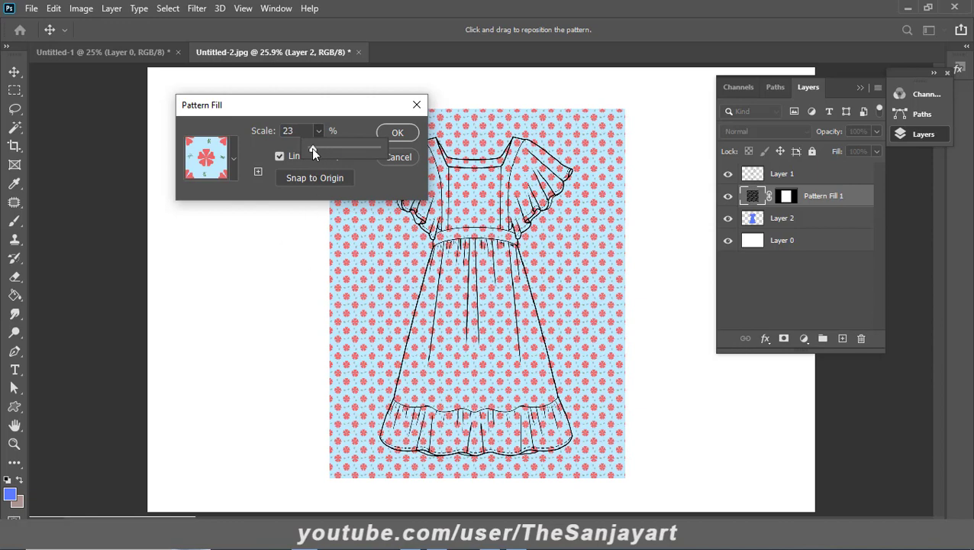
mouse_move(312, 149)
mouse_down()
mouse_move(336, 145)
mouse_move(312, 148)
mouse_up()
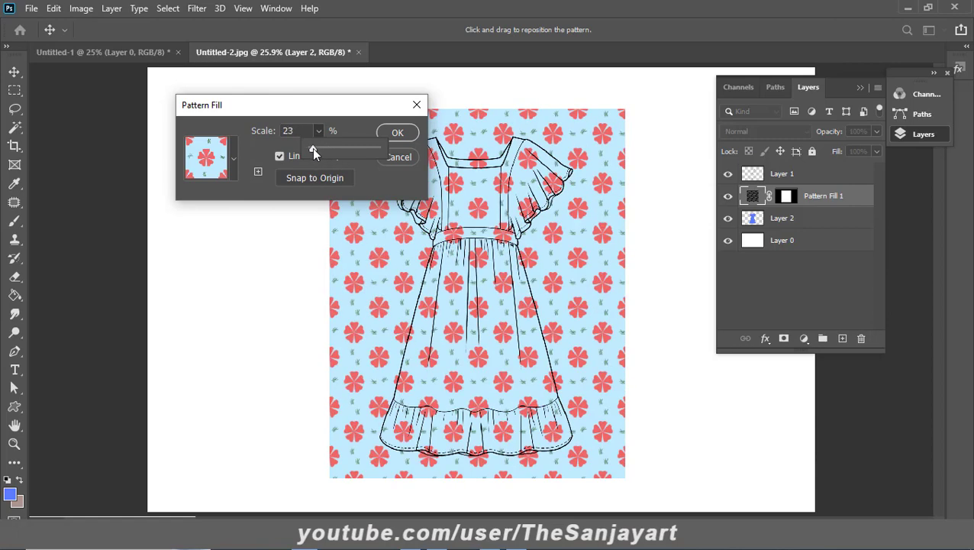
click(397, 134)
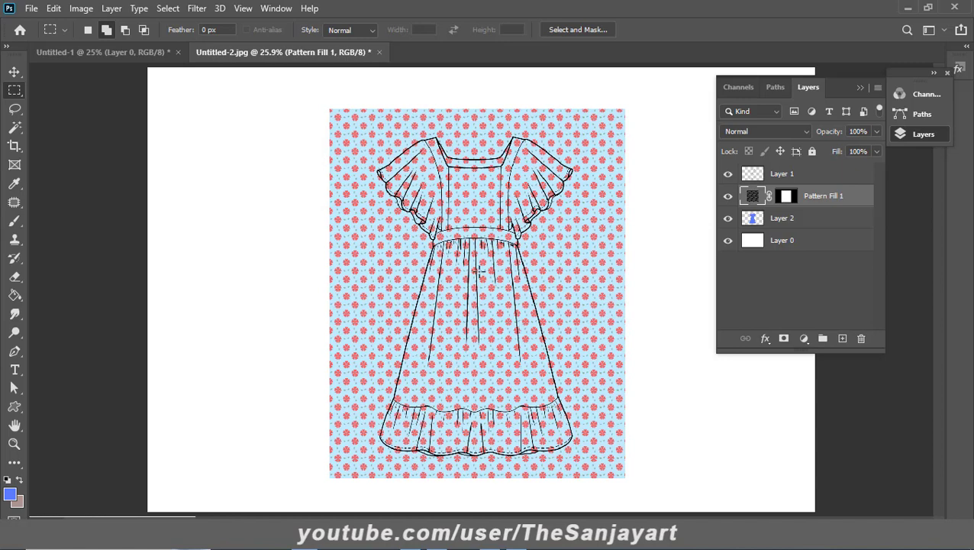
Convert the Pattern Fill 1 layer to a smart object.
right_click(838, 196)
key(Escape)
right_click(829, 197)
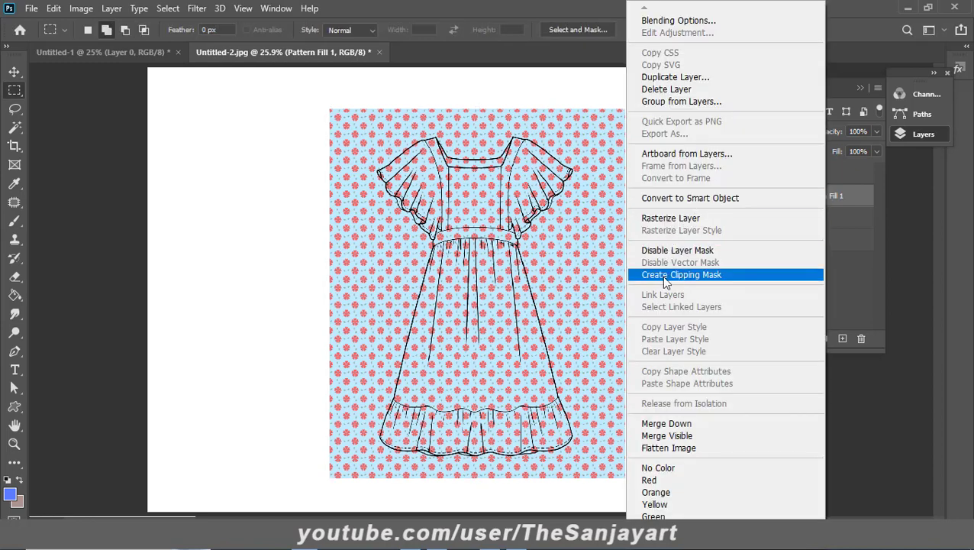
click(685, 198)
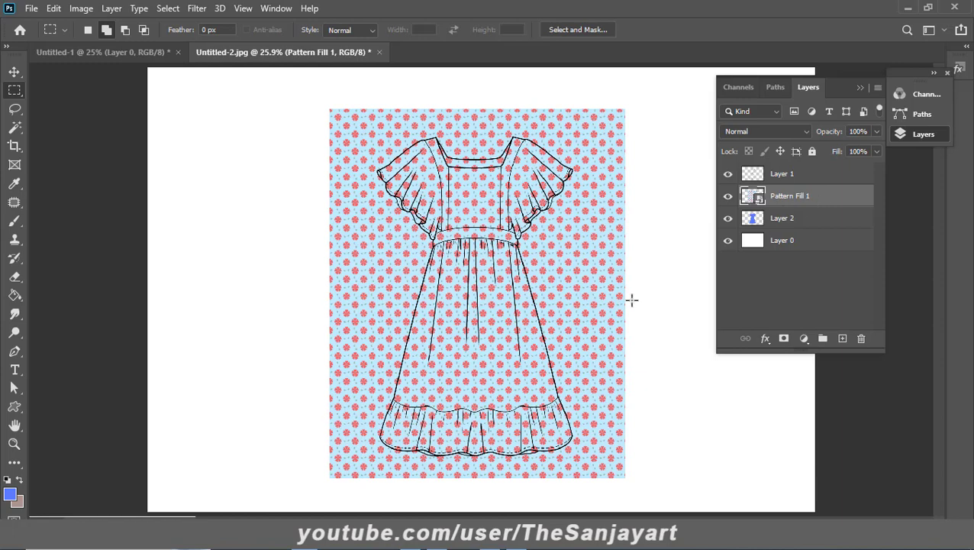
Warp the pattern's sides inward at the waist and flare its bottom corners outward.
key(ctrl+t)
click(626, 29)
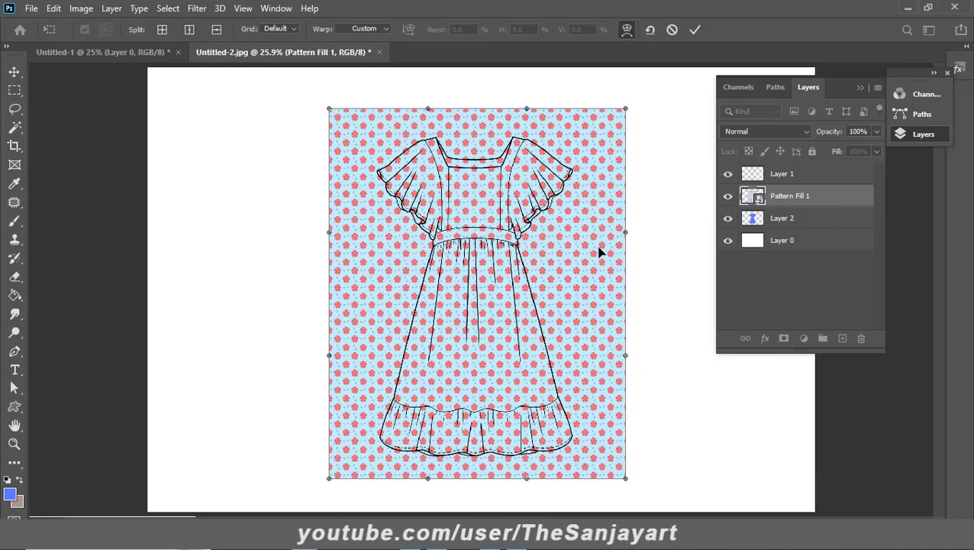
drag(624, 239, 539, 243)
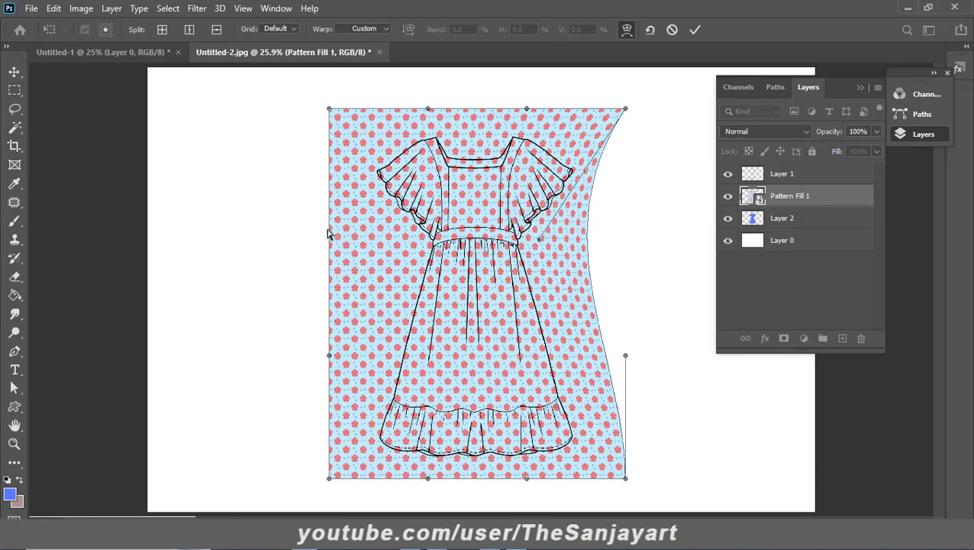
drag(326, 231, 400, 231)
drag(537, 242, 515, 246)
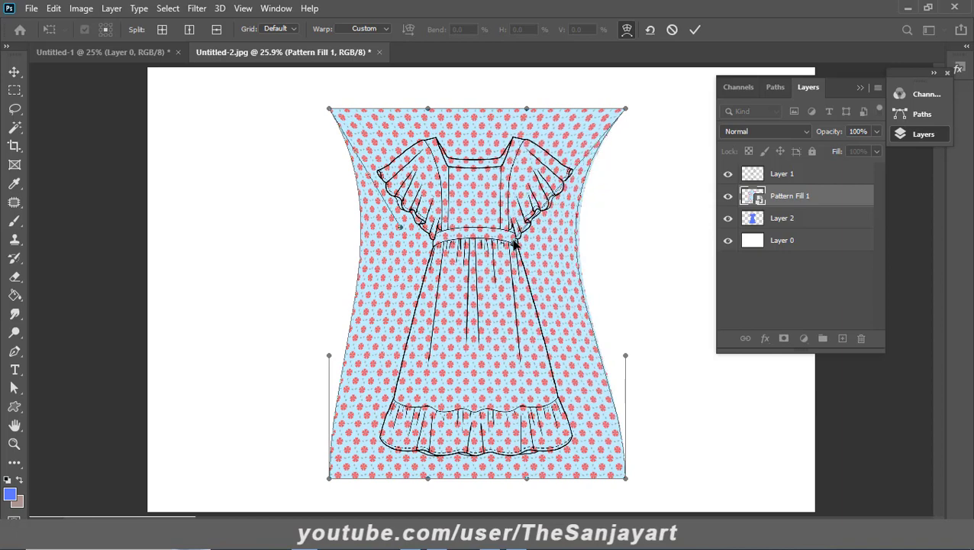
drag(625, 355, 591, 357)
drag(626, 480, 647, 463)
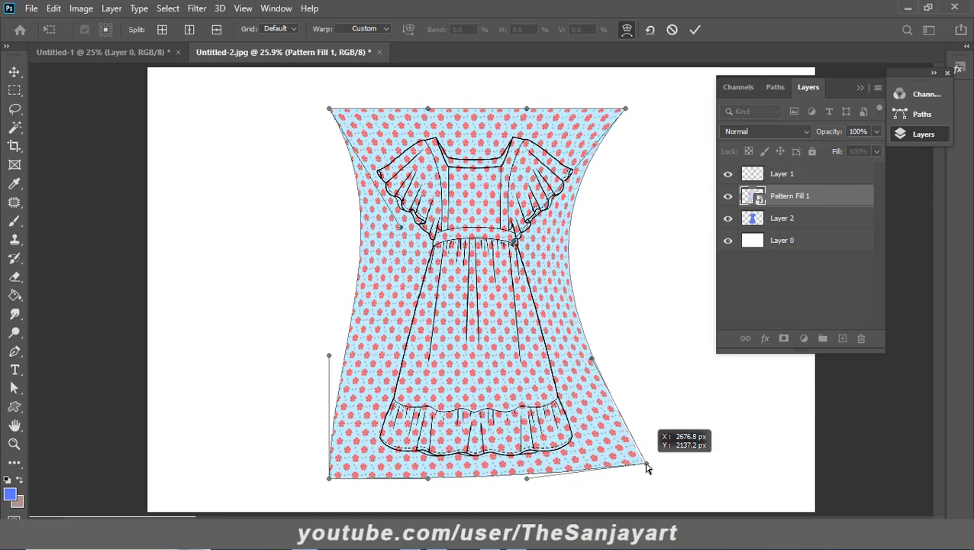
drag(329, 478, 303, 473)
drag(327, 357, 368, 356)
Pull the pattern's top corners inward, flatten the top edge, and apply the warp.
drag(330, 109, 347, 113)
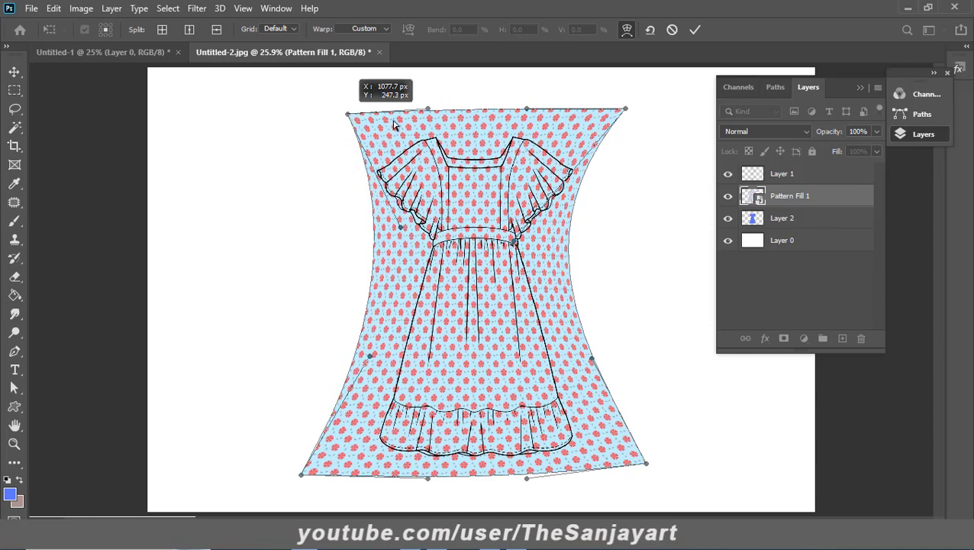
drag(626, 109, 613, 121)
drag(427, 109, 427, 122)
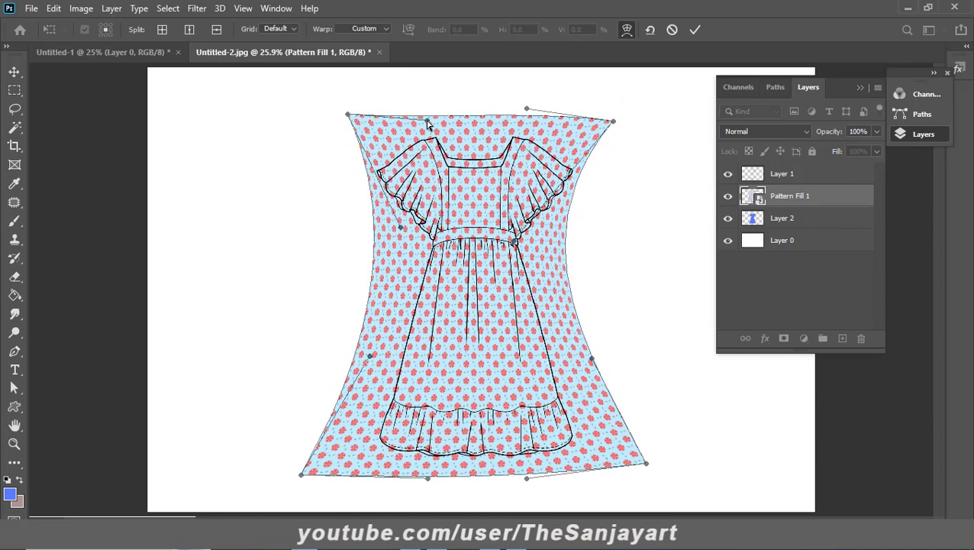
drag(532, 106, 534, 113)
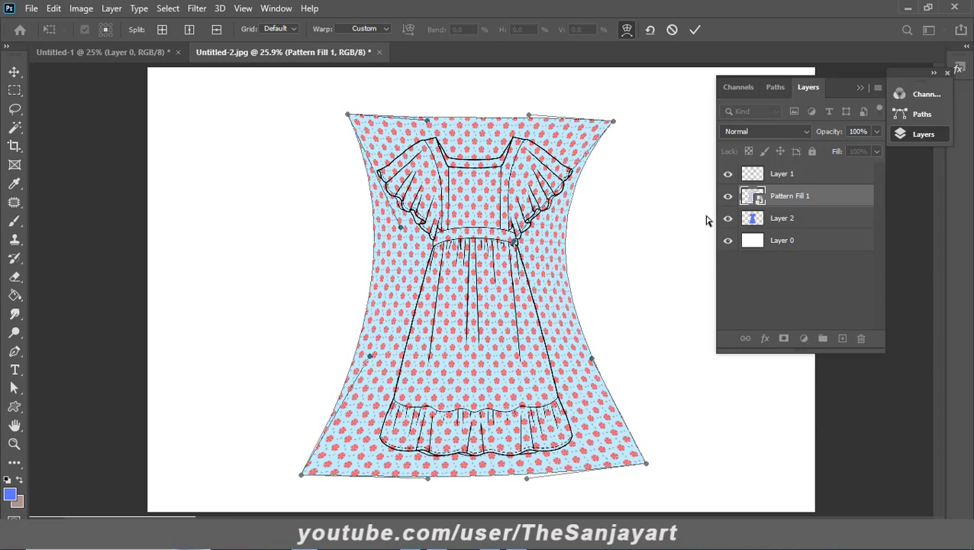
click(694, 30)
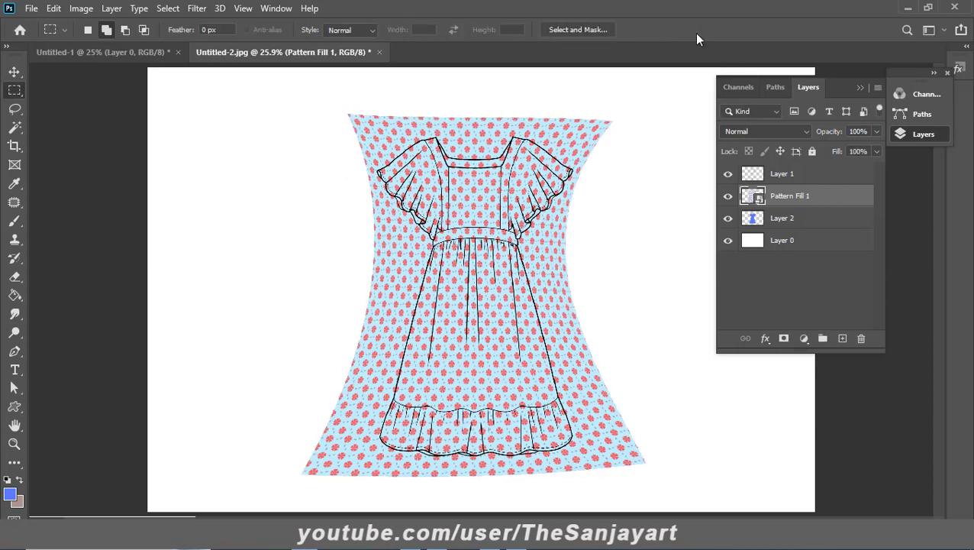
Clip Pattern Fill 1 to the dress layer, zoom in to check it, then fit the canvas on screen.
right_click(799, 196)
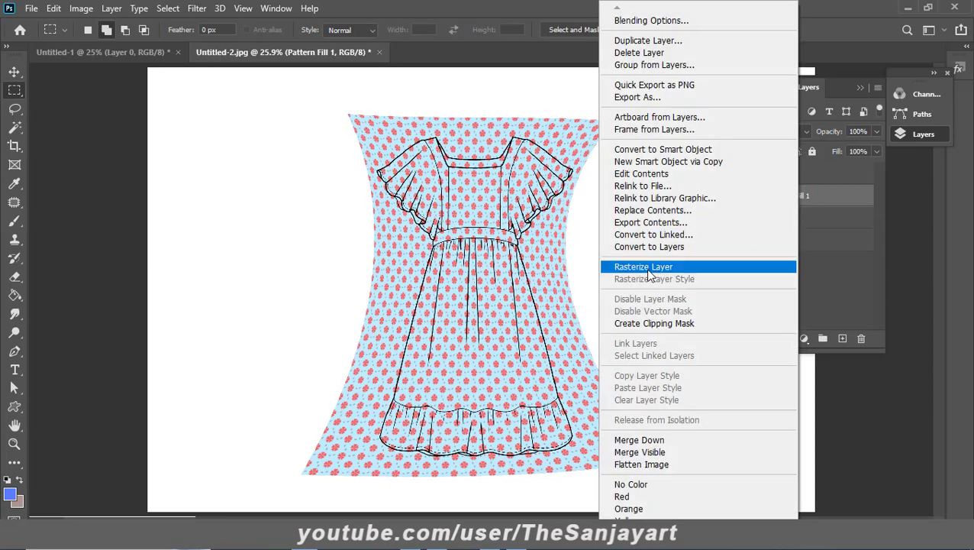
click(650, 323)
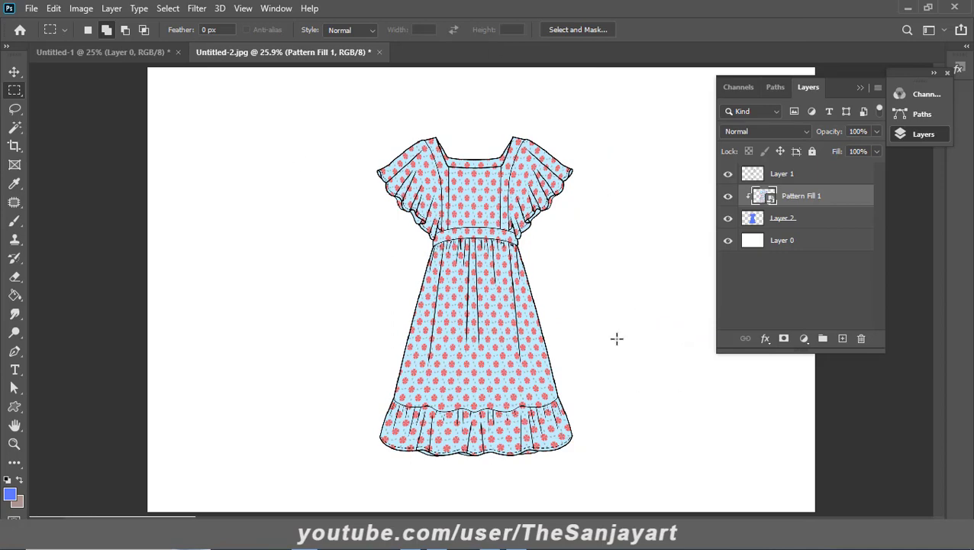
key(z)
click(468, 252)
right_click(468, 252)
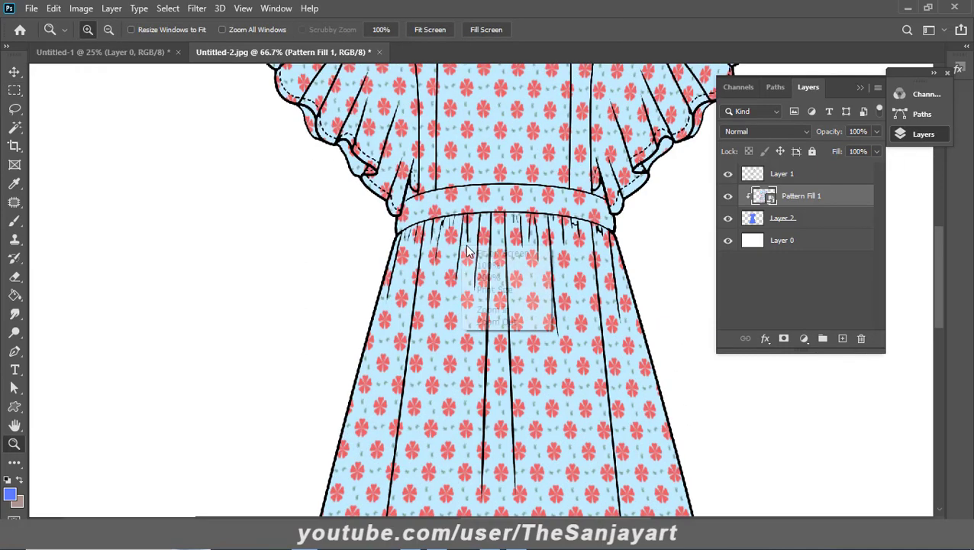
click(470, 254)
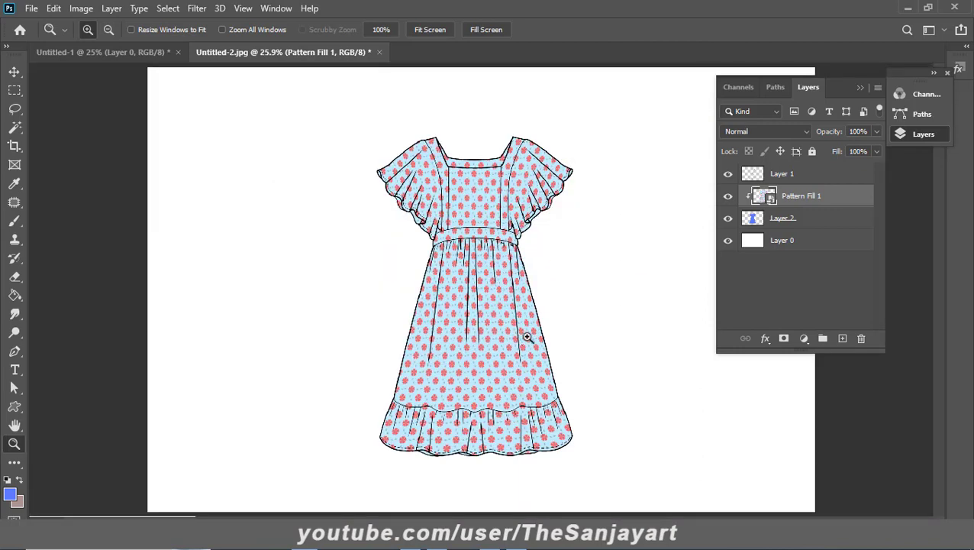
drag(337, 109, 622, 481)
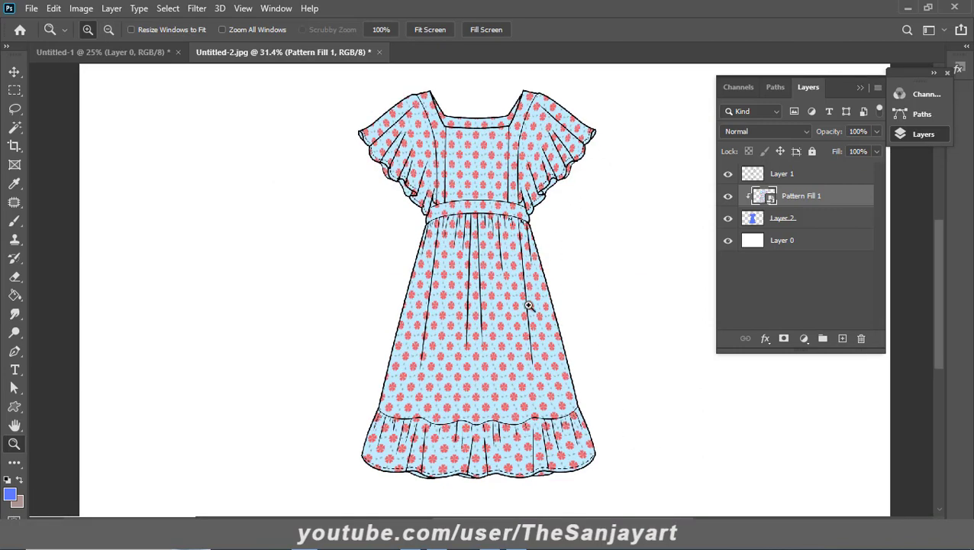
right_click(467, 214)
click(513, 223)
In the pattern smart object, swap the fill to the blue heart pattern at 12% scale.
double_click(766, 196)
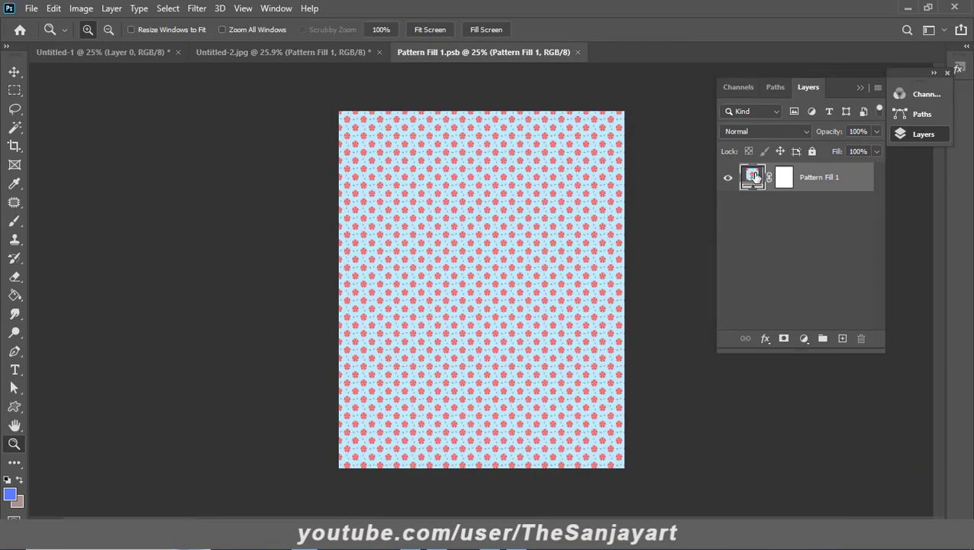
double_click(752, 175)
mouse_move(259, 109)
mouse_down()
mouse_move(126, 182)
mouse_move(157, 138)
mouse_up()
click(131, 188)
scroll(71, 309, down, 1)
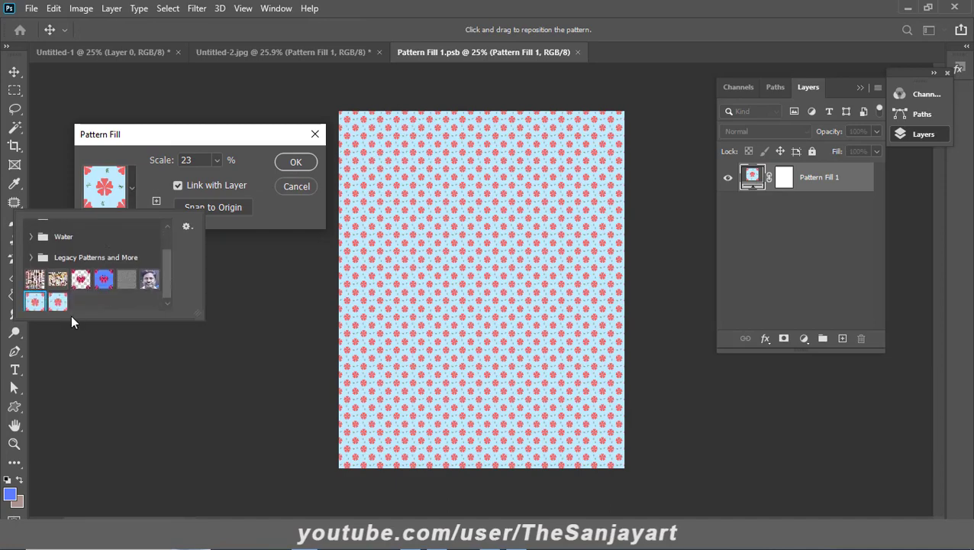
click(104, 282)
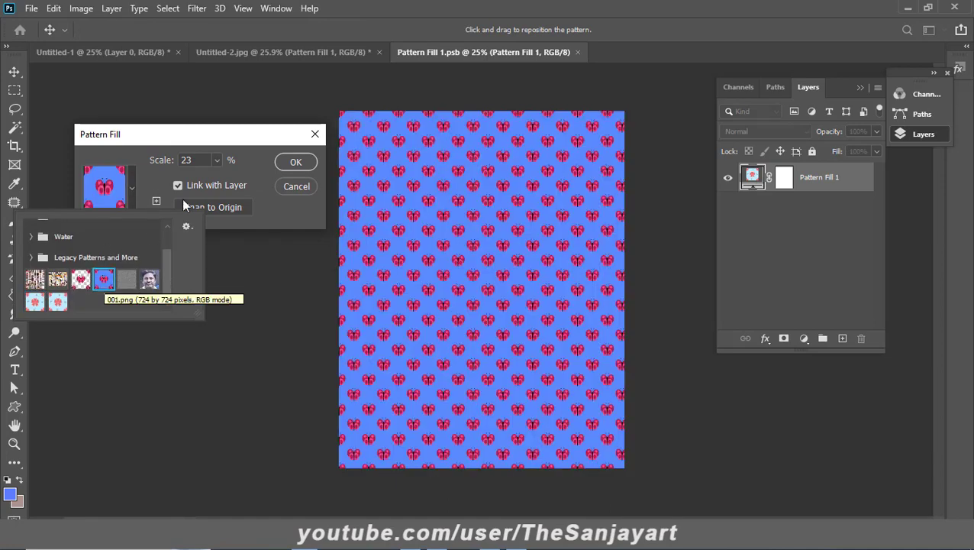
click(204, 139)
drag(217, 160, 216, 178)
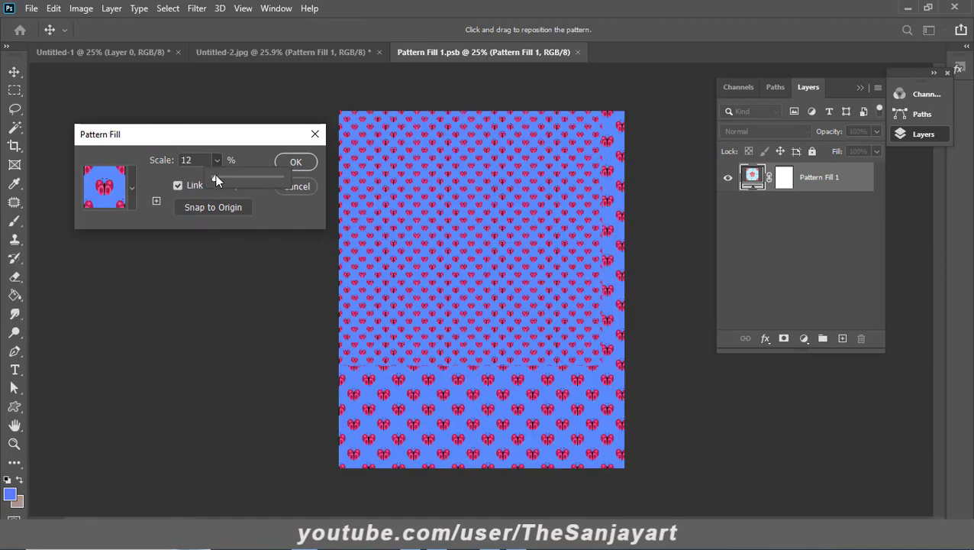
click(296, 162)
key(z)
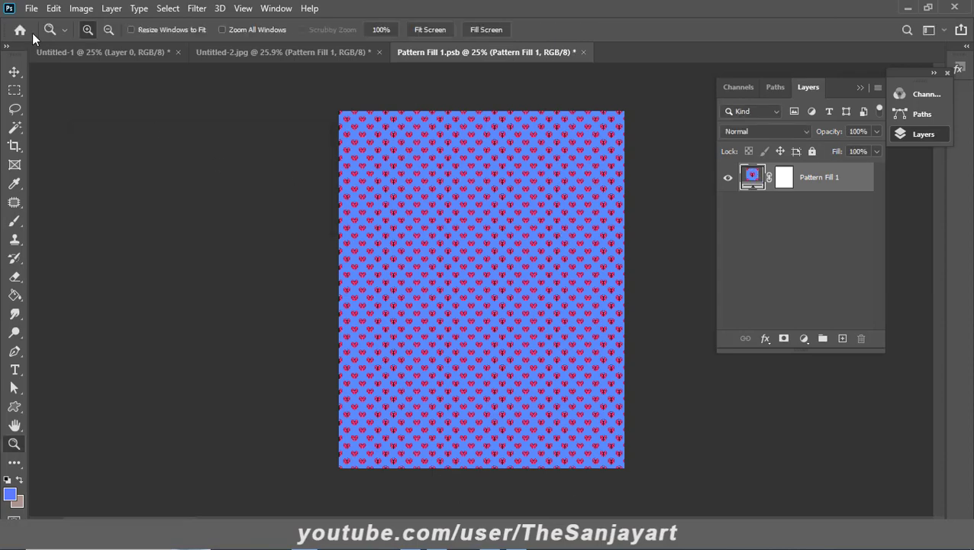
Save the smart object so the hearts appear on the dress in Untitled-2.jpg.
click(31, 9)
click(61, 180)
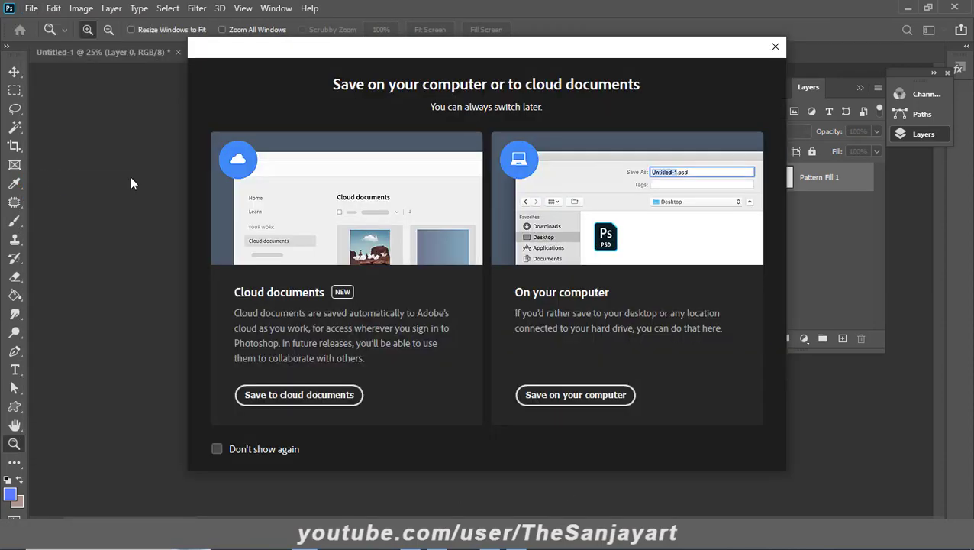
click(775, 46)
click(32, 9)
click(38, 166)
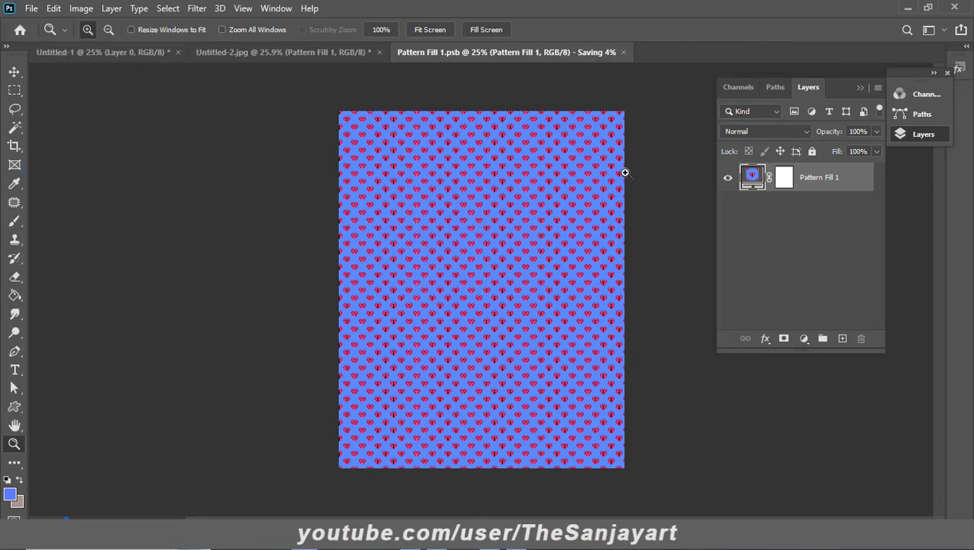
click(245, 51)
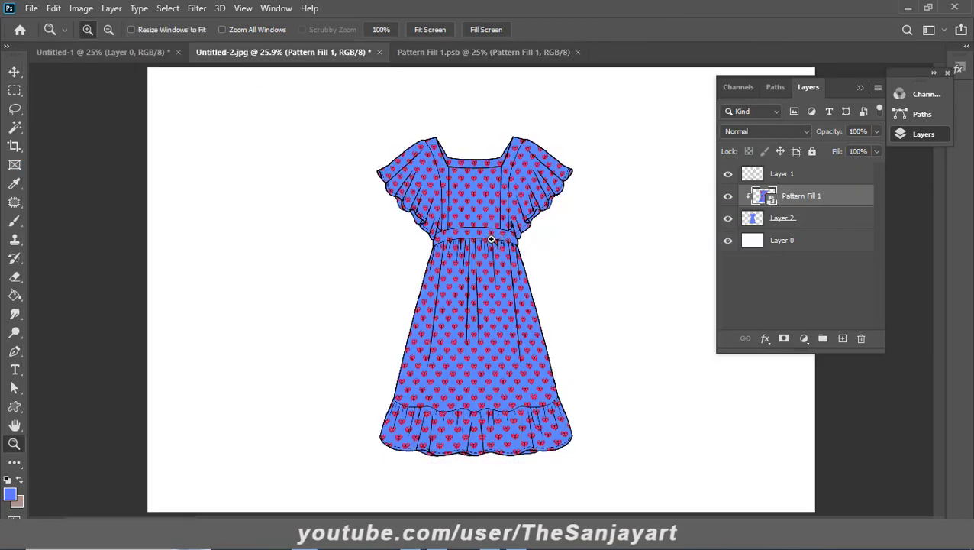
Switch the smart object's pattern fill back to the rescaled light-blue red-flower pattern.
double_click(764, 200)
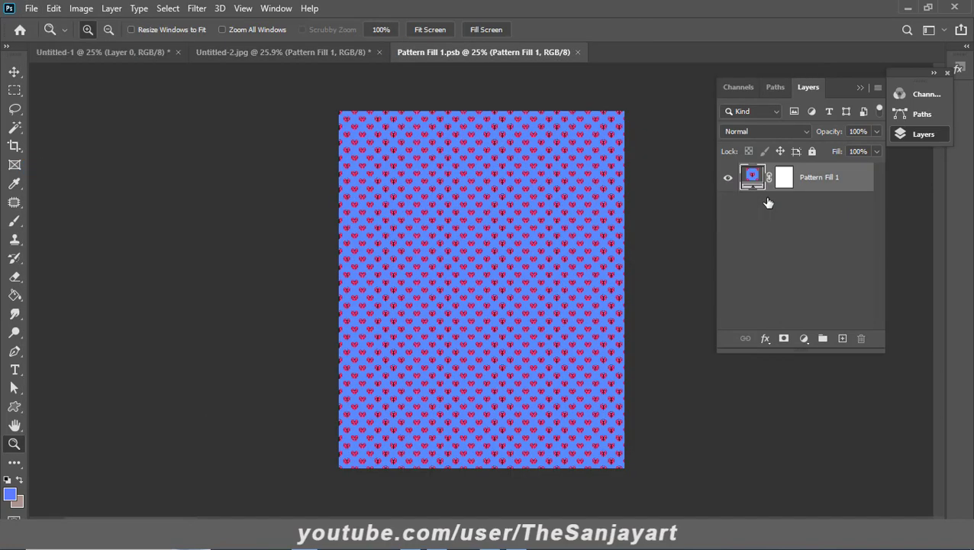
double_click(755, 188)
click(131, 187)
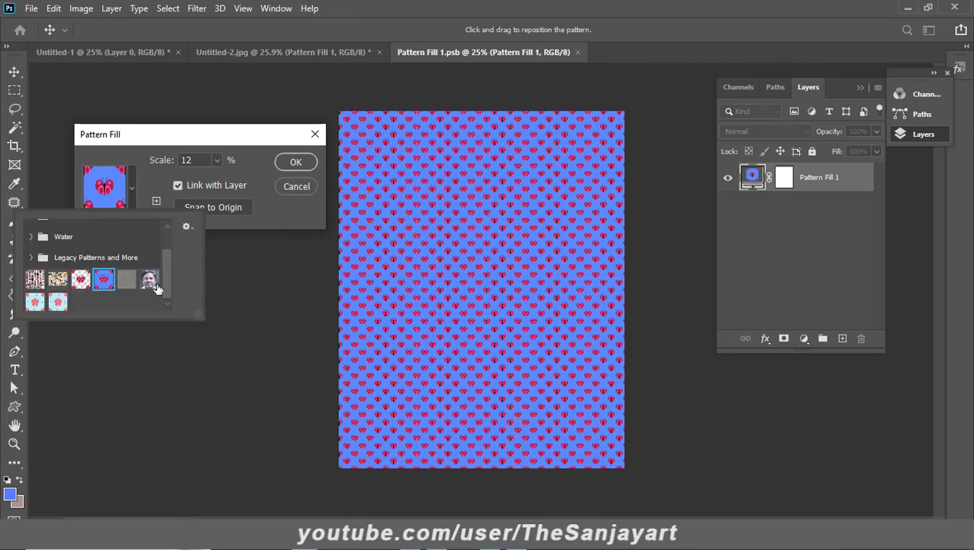
click(61, 302)
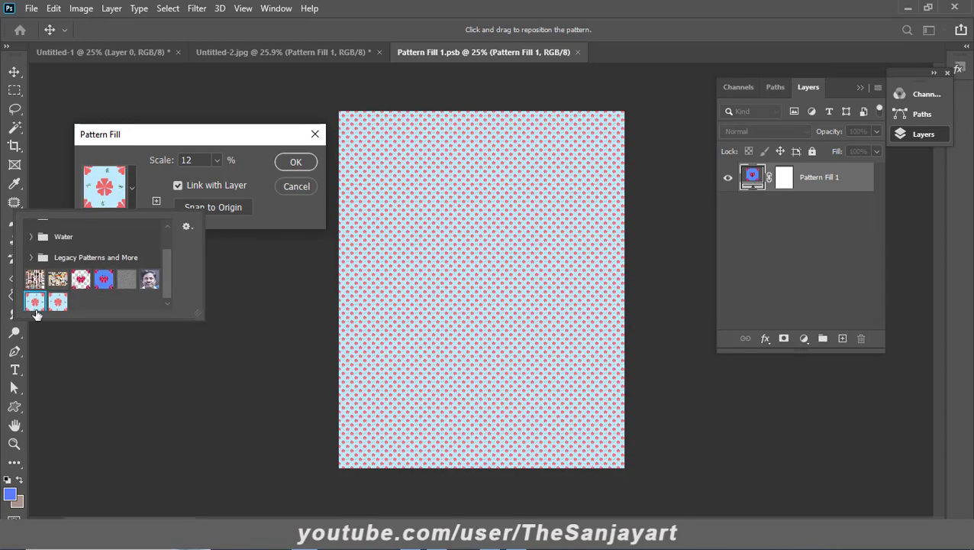
click(217, 160)
drag(218, 181, 217, 182)
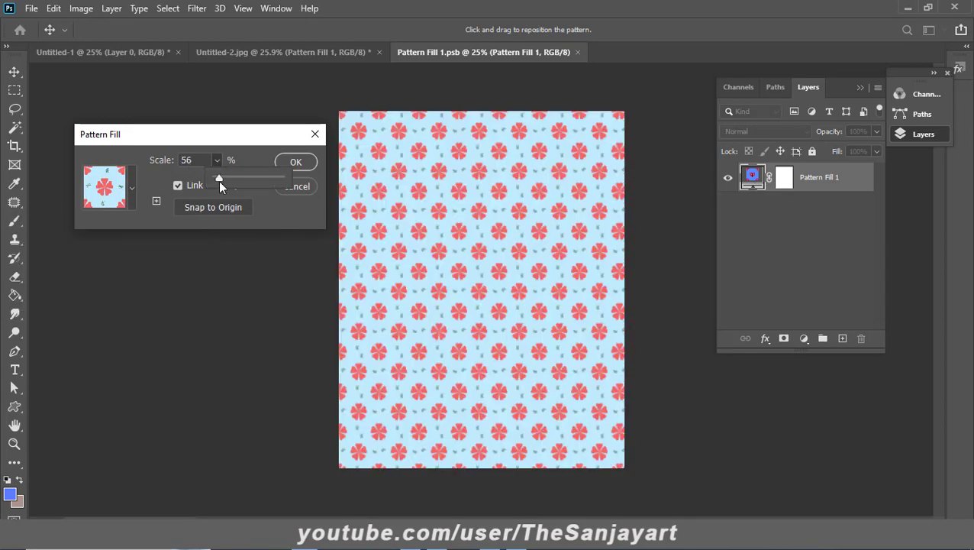
click(295, 161)
key(z)
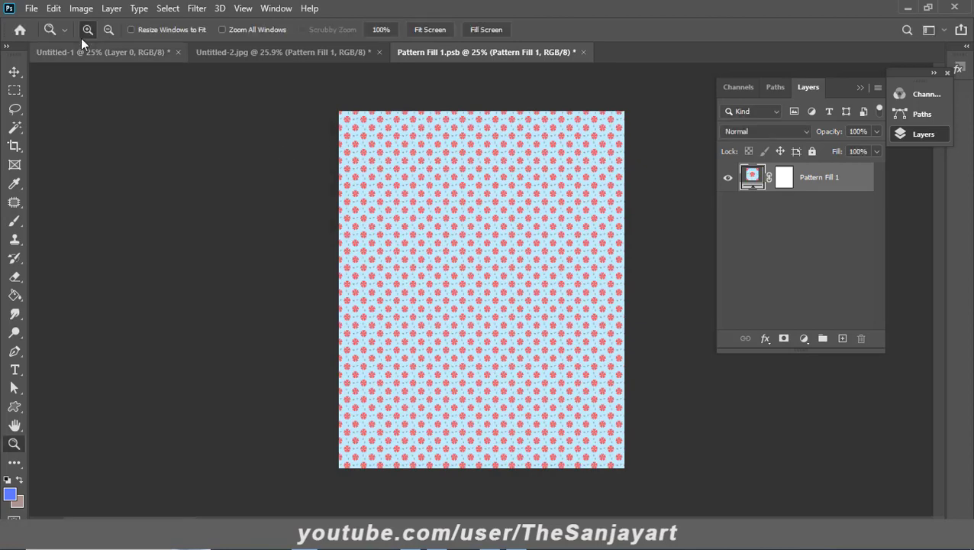
Save the pattern document and return to Untitled-2.jpg.
click(32, 7)
click(69, 170)
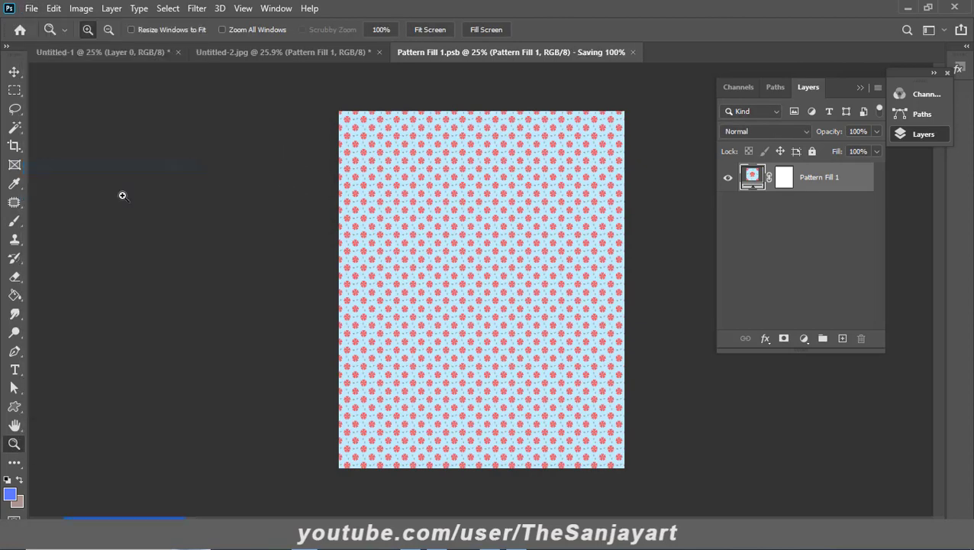
click(287, 52)
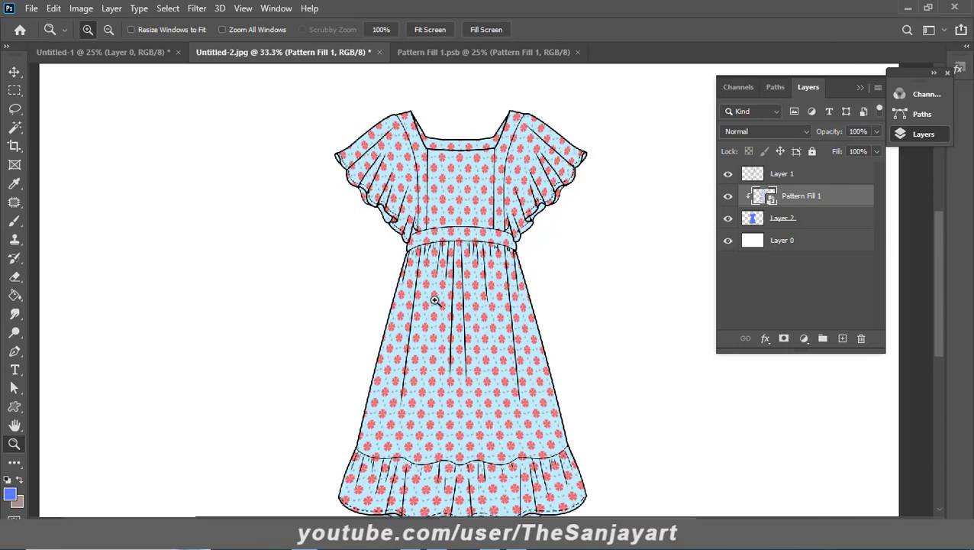
Release Pattern Fill 1's clipping mask, hide it, and make blue Layer 2 active.
scroll(525, 271, down, 2)
click(786, 219)
scroll(474, 282, down, 1)
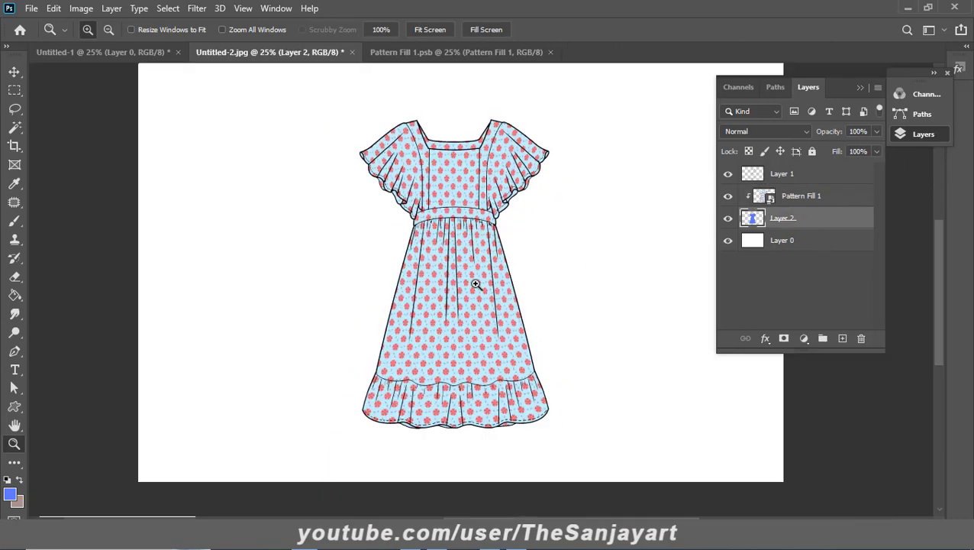
right_click(805, 196)
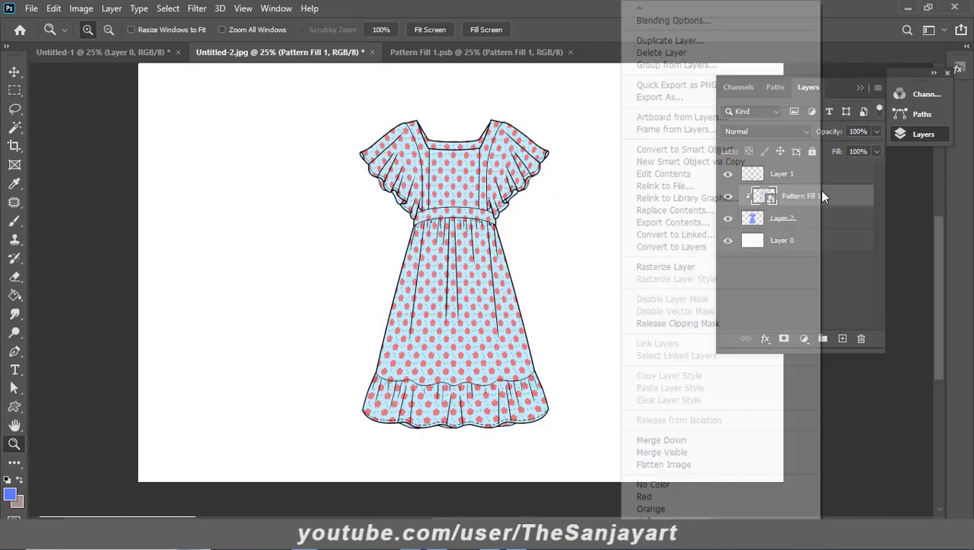
click(687, 329)
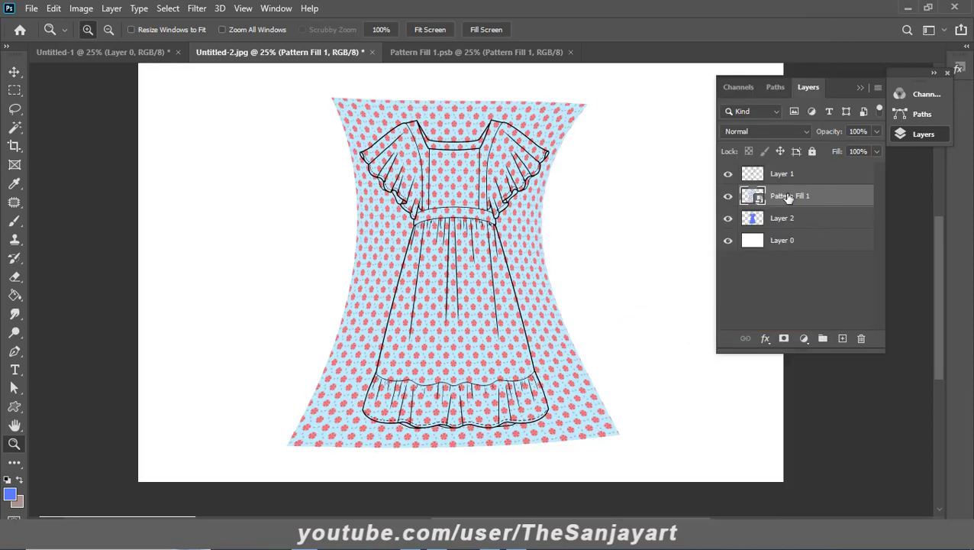
click(785, 220)
click(727, 196)
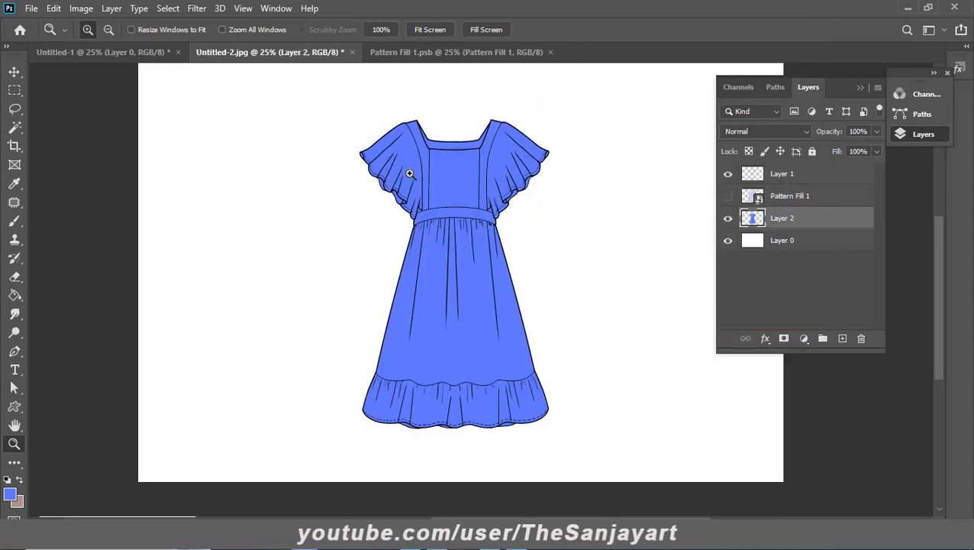
scroll(474, 163, up, 1)
scroll(487, 230, up, 1)
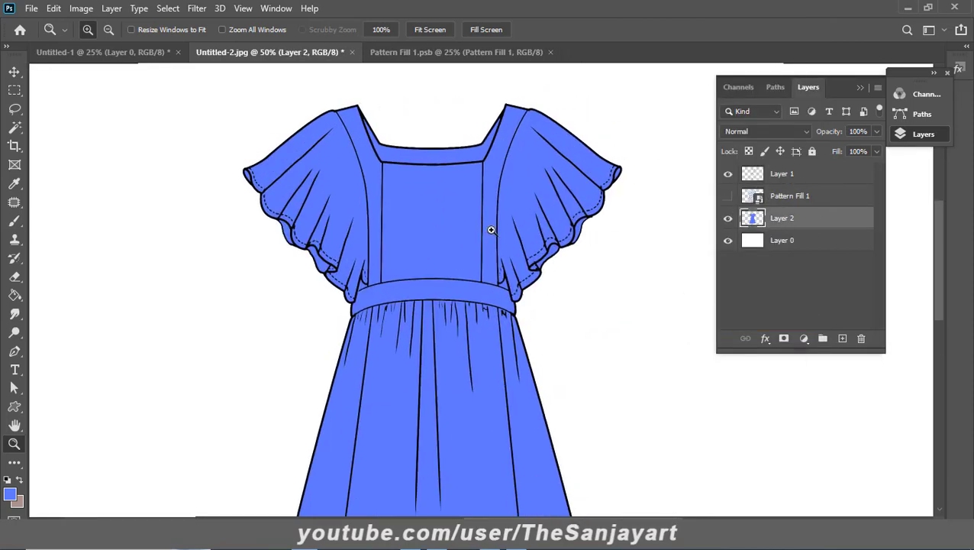
Start a pen path at the waist and trace it over the shoulder to the sleeve tip.
key(p)
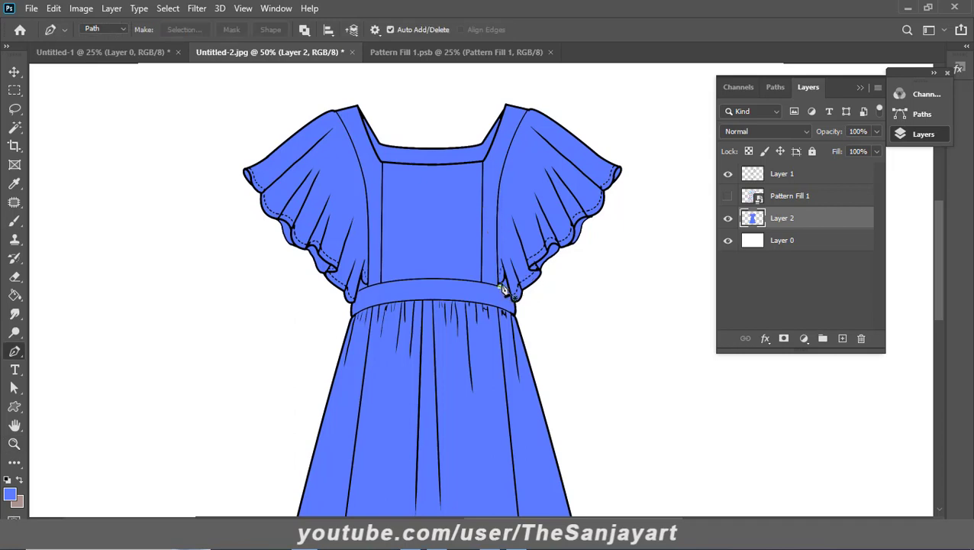
click(502, 286)
mouse_move(527, 109)
mouse_down()
mouse_move(565, 116)
mouse_move(573, 128)
mouse_up()
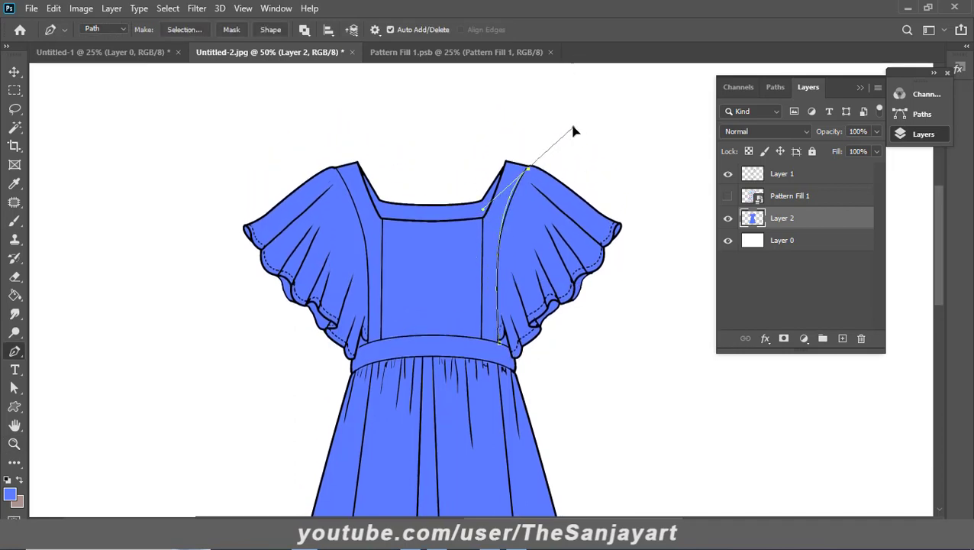
alt+click(528, 169)
click(572, 193)
drag(607, 227, 611, 229)
click(617, 223)
Zoom in and continue the path down the sleeve edge to the ruffled lower edge.
key(ctrl+plus)
key(ctrl+plus)
key(ctrl+plus)
mouse_move(624, 257)
mouse_down()
mouse_move(239, 248)
mouse_move(442, 276)
mouse_up()
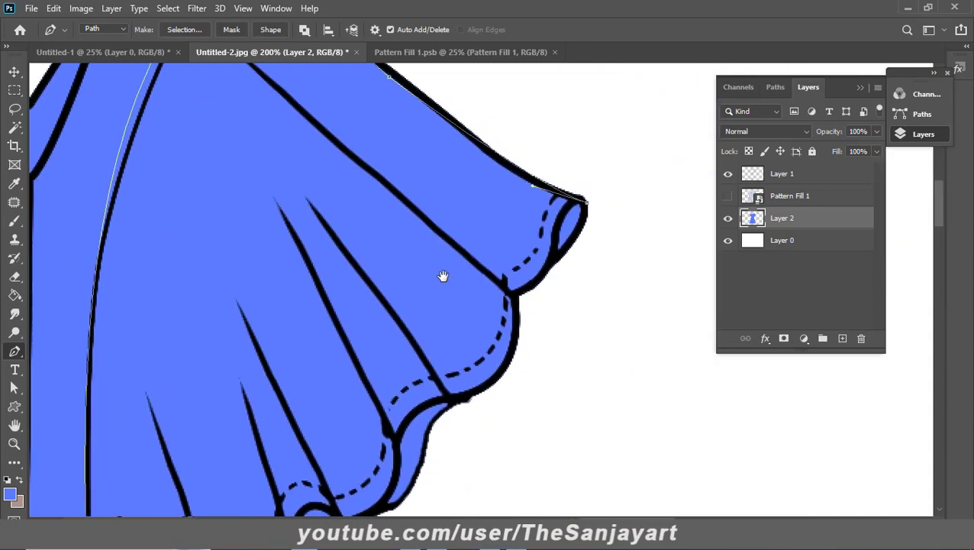
drag(553, 264, 558, 268)
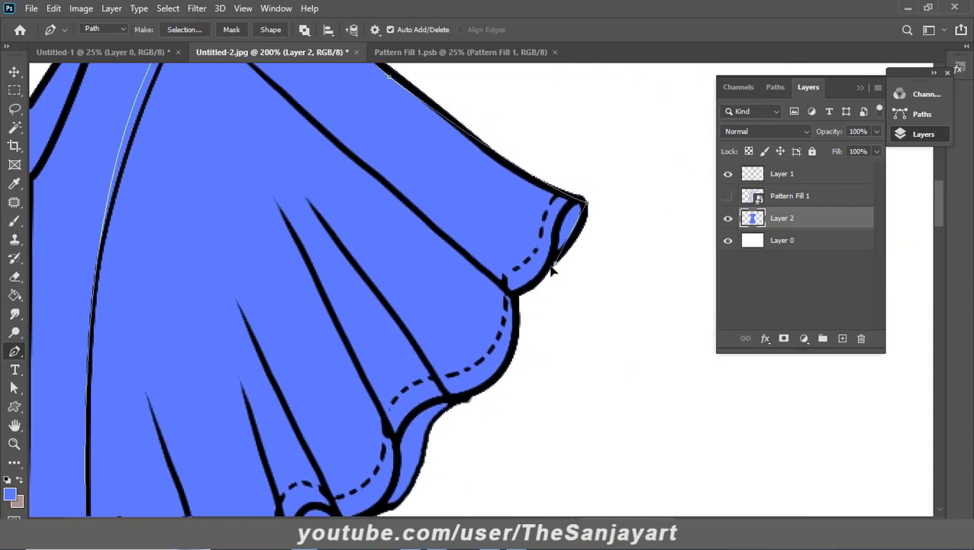
click(516, 298)
scroll(517, 377, down, 3)
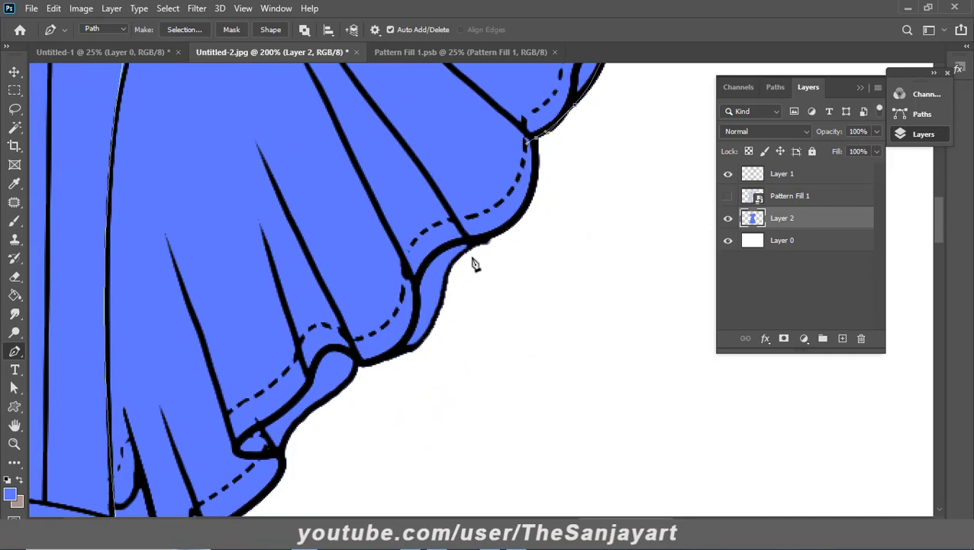
drag(485, 239, 398, 284)
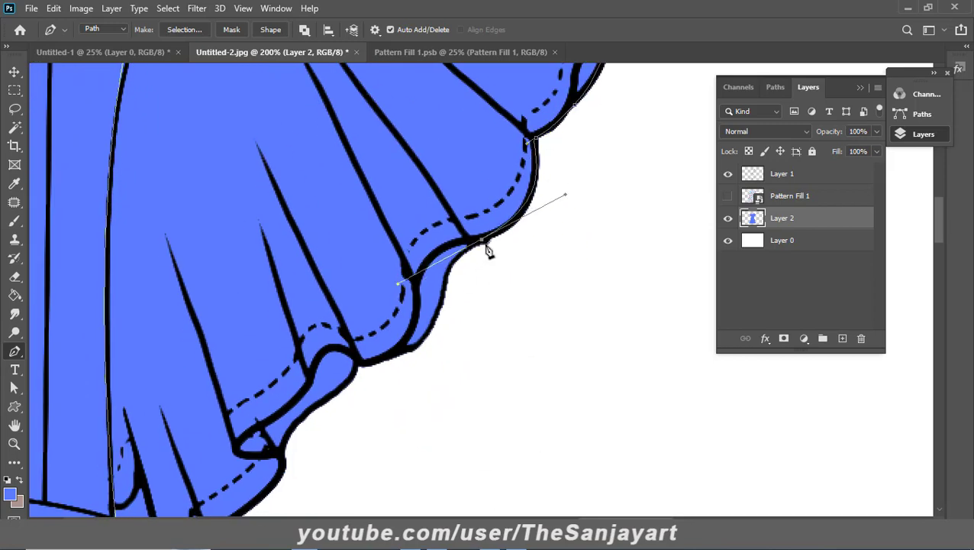
alt+click(483, 240)
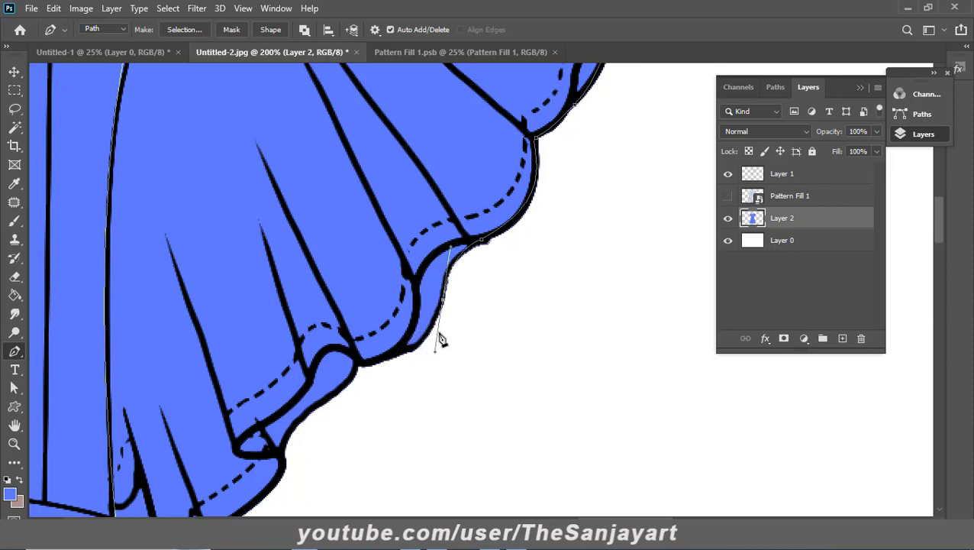
drag(442, 309, 435, 353)
mouse_move(378, 360)
mouse_down()
mouse_move(446, 359)
mouse_move(578, 190)
mouse_up()
Finish the outline along the ruffle and the sleeve's inner edge, then bring up the path's options.
alt+click(483, 197)
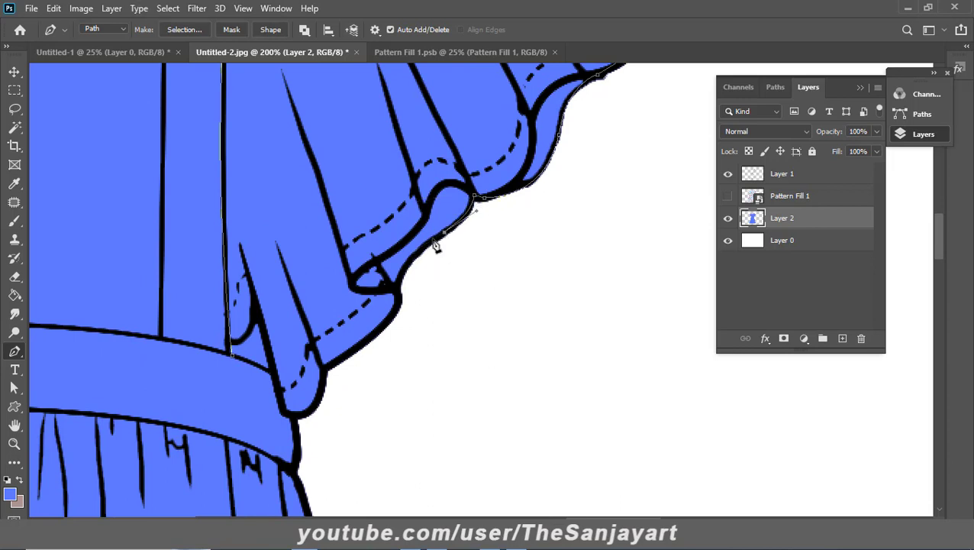
mouse_move(399, 300)
mouse_down()
mouse_move(403, 321)
mouse_move(585, 202)
mouse_up()
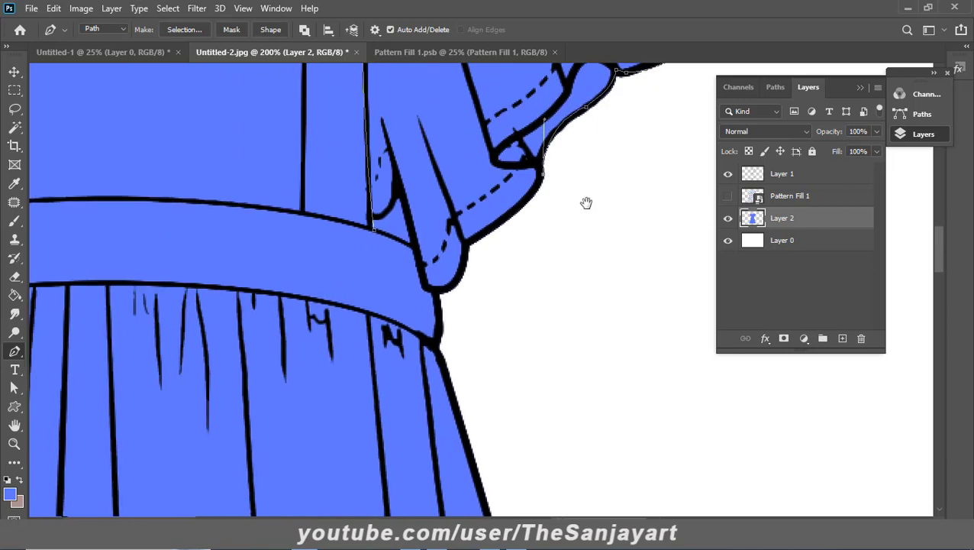
click(448, 247)
drag(432, 292, 396, 287)
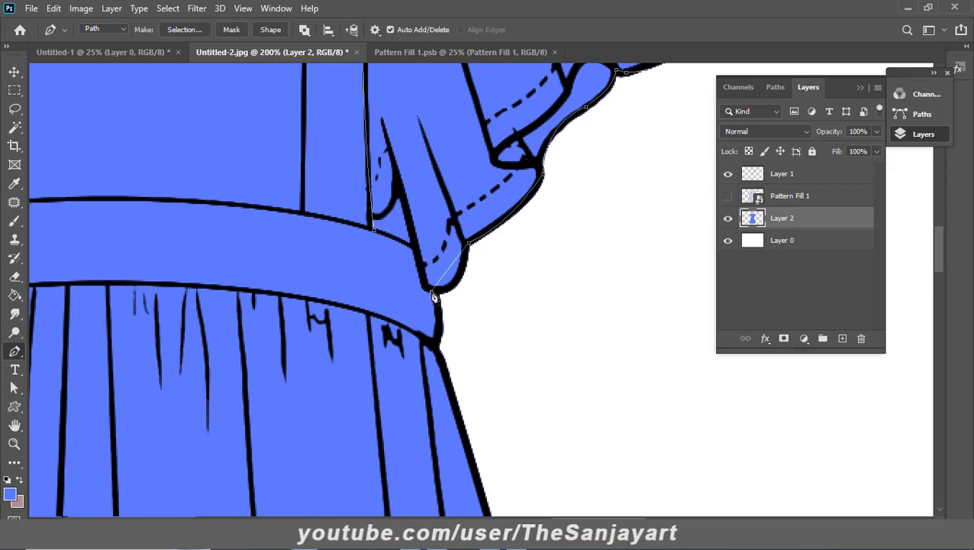
click(401, 185)
drag(374, 226, 372, 238)
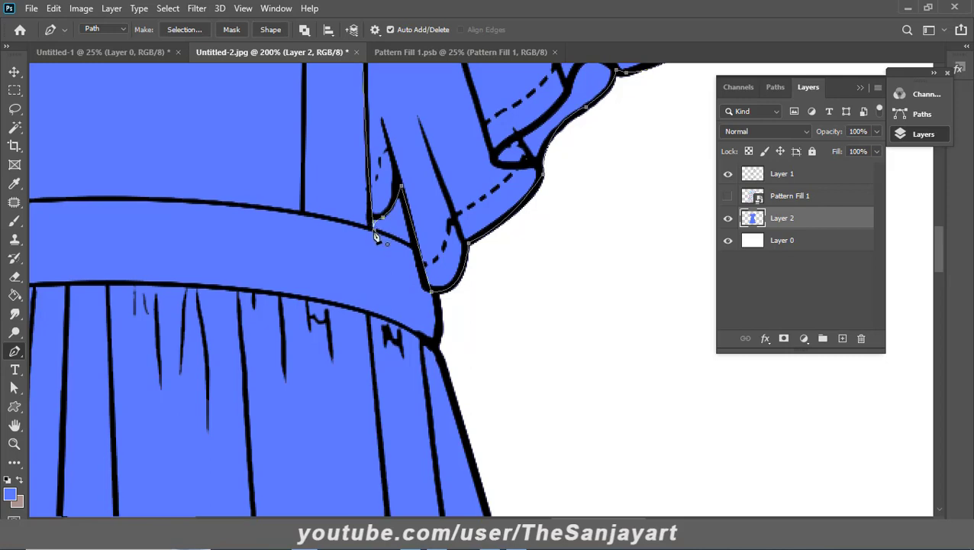
scroll(570, 242, down, 2)
scroll(580, 229, down, 2)
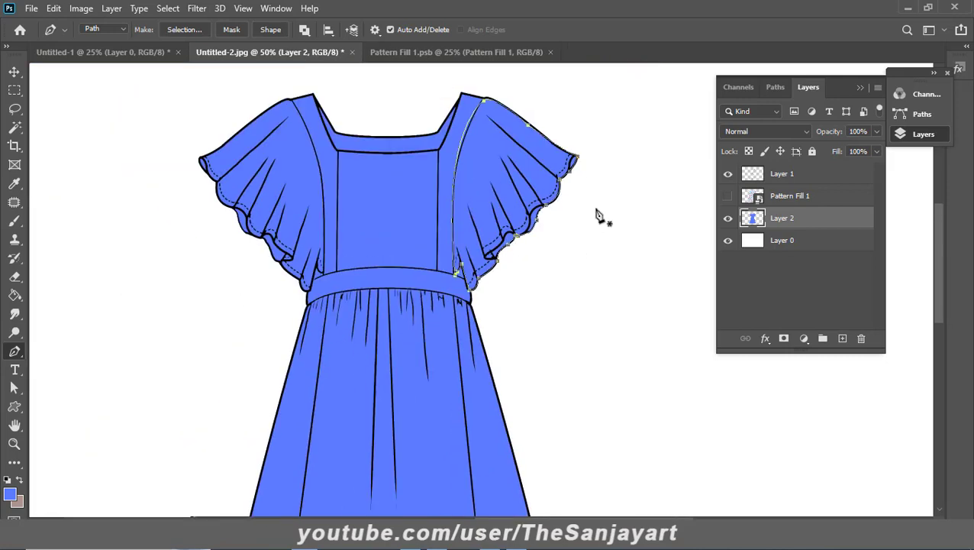
right_click(502, 147)
Make a 0 px selection from the sleeve path, move it to new Layer 3 above Pattern Fill 1.
click(550, 205)
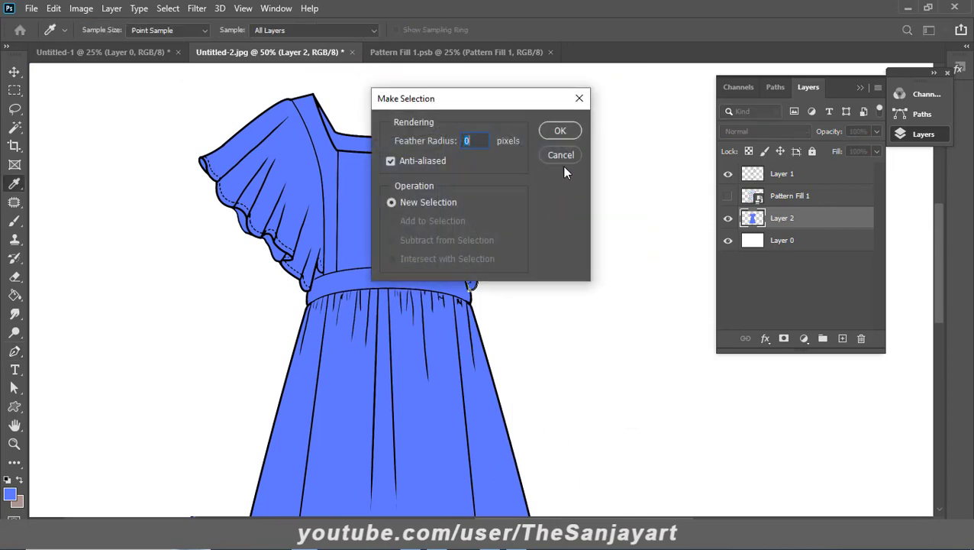
key(Return)
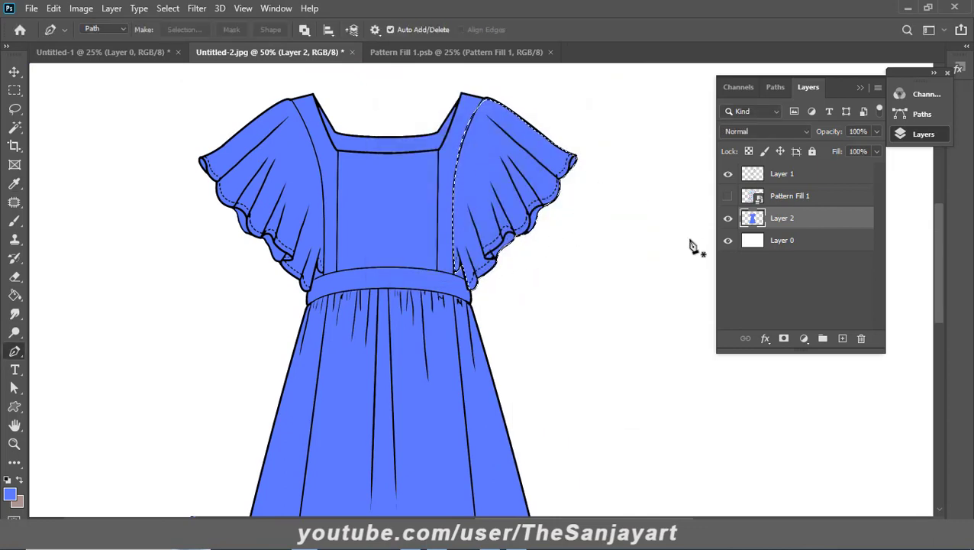
key(Delete)
key(ctrl+d)
key(ctrl+v)
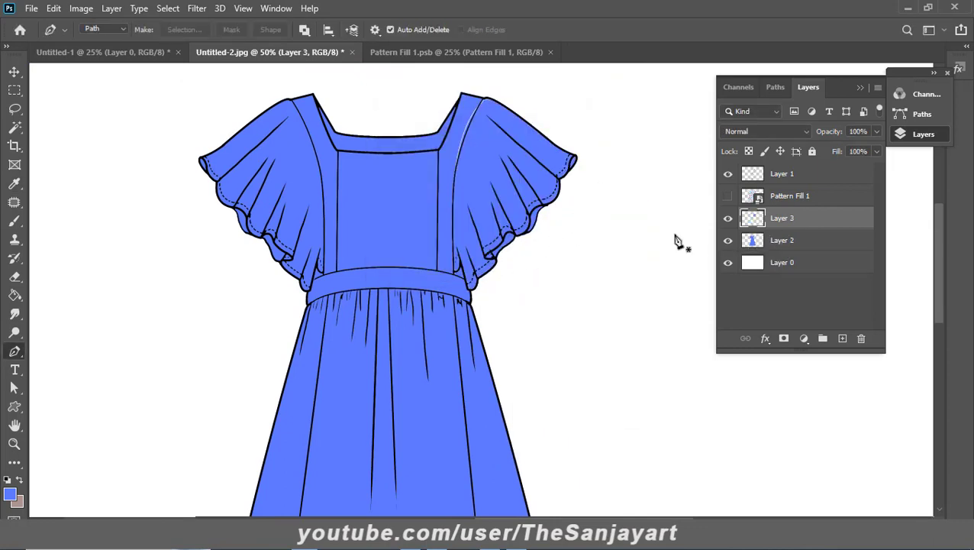
drag(777, 219, 777, 187)
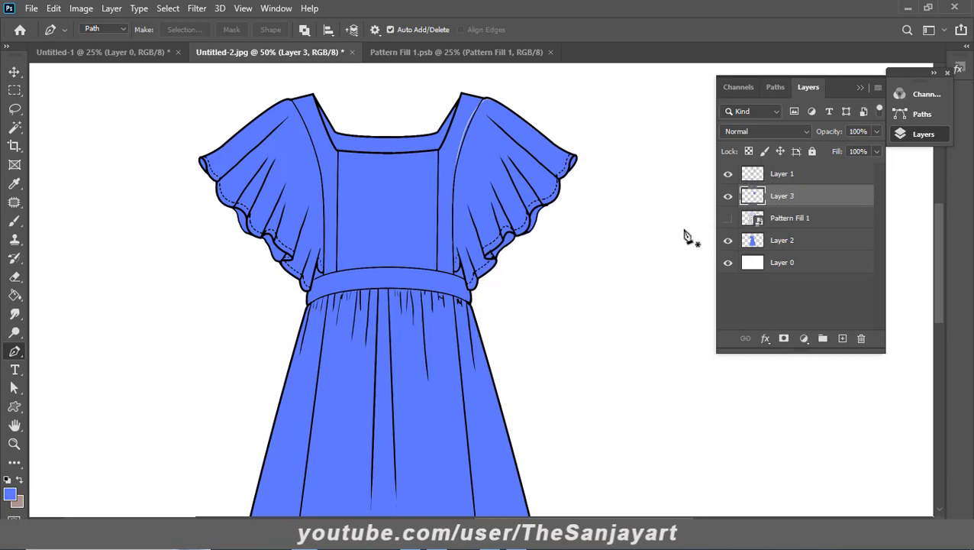
click(729, 196)
Duplicate the blue sleeve layer and flip the copy horizontally toward the left side.
right_click(813, 197)
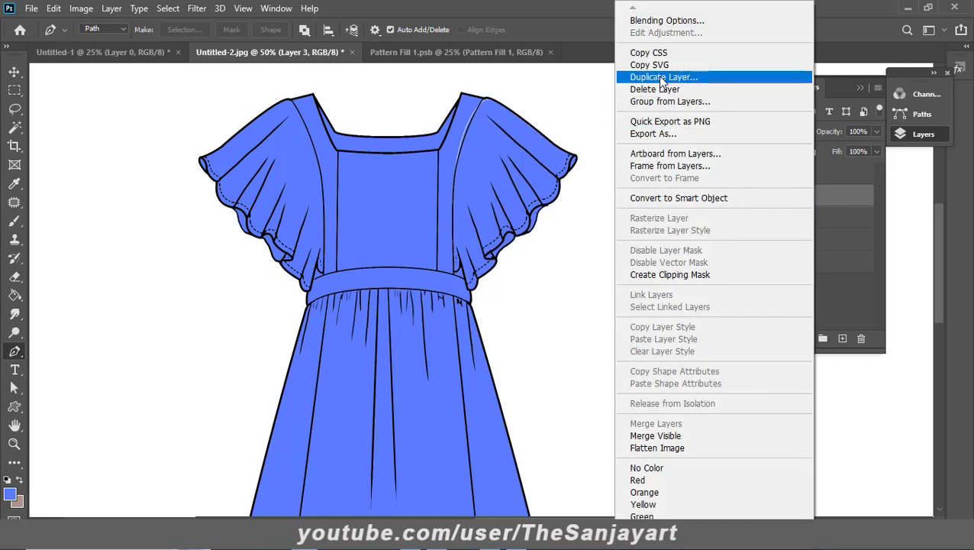
click(661, 78)
click(613, 145)
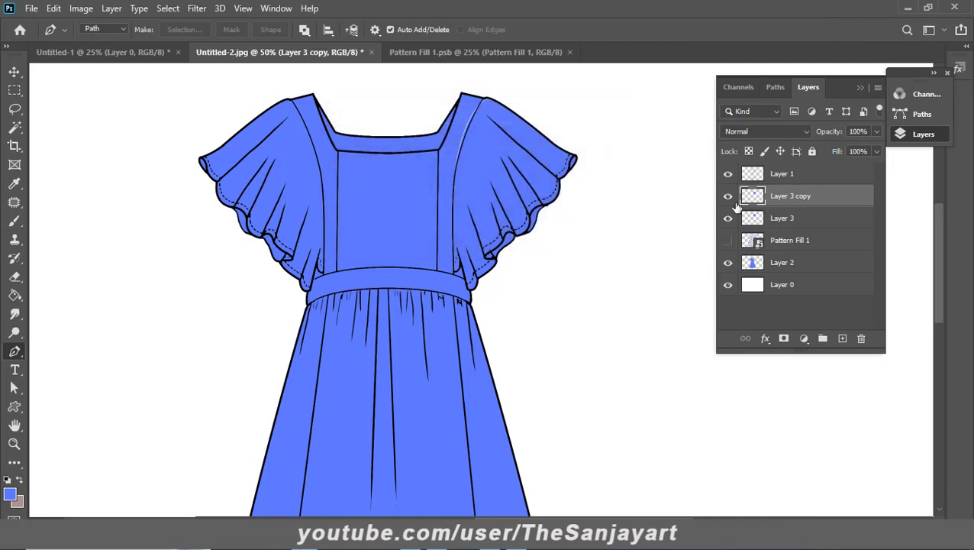
key(ctrl+t)
mouse_move(497, 166)
mouse_down()
mouse_move(146, 151)
mouse_move(289, 159)
mouse_up()
right_click(148, 151)
click(206, 391)
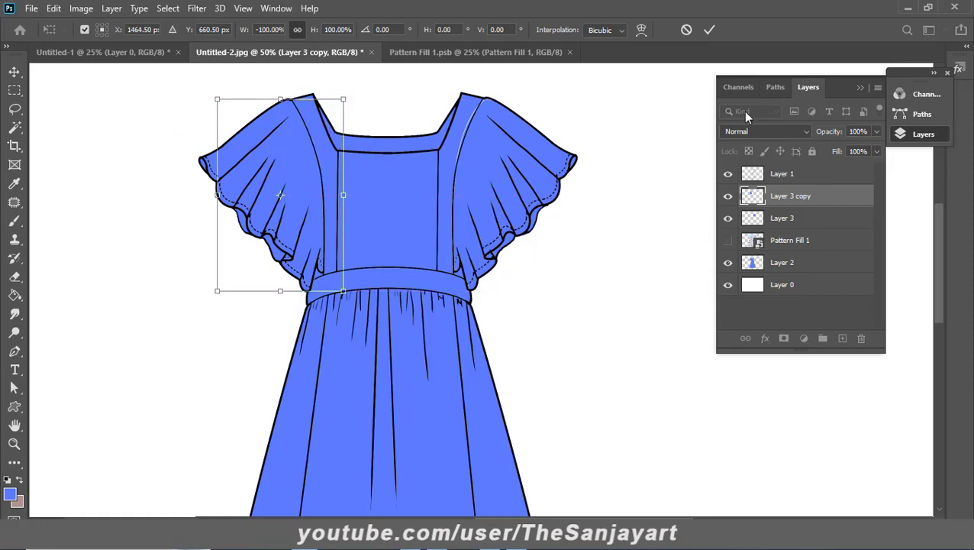
Hide the blue body fill Layer 2 and drag the mirrored sleeve onto the left sleeve.
click(728, 263)
key(Return)
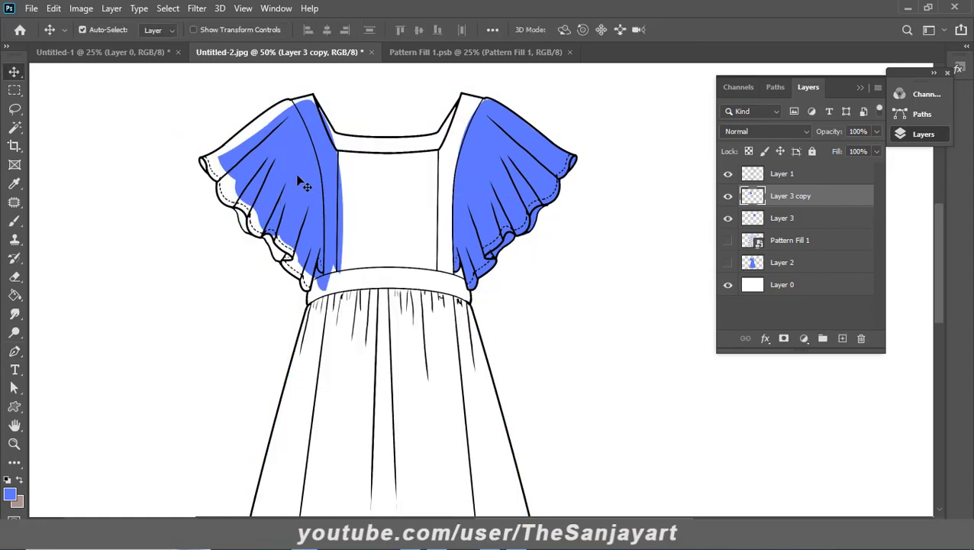
drag(301, 182, 291, 175)
Zoom in on the left sleeve and put the sleeve copy into Warp transform.
key(z)
click(262, 254)
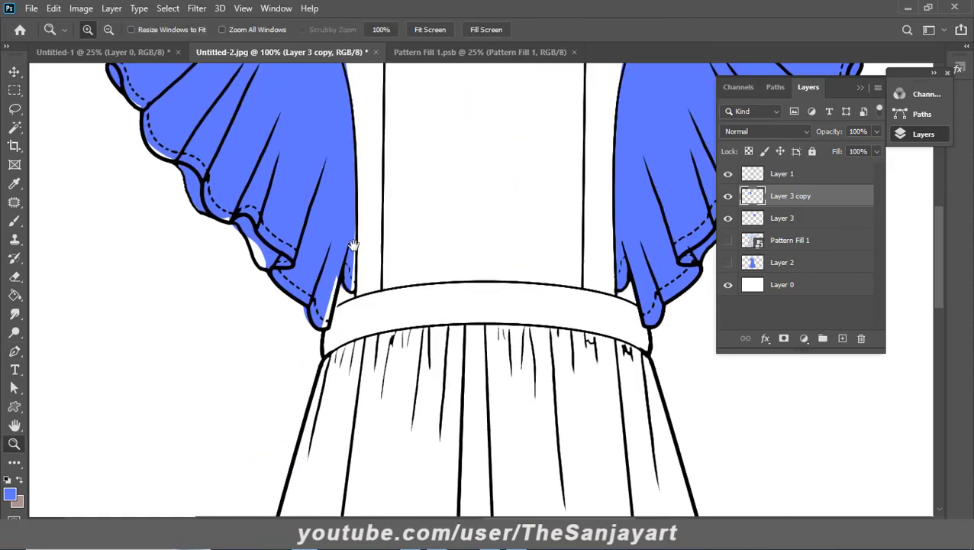
scroll(405, 275, up, 3)
scroll(443, 284, up, 1)
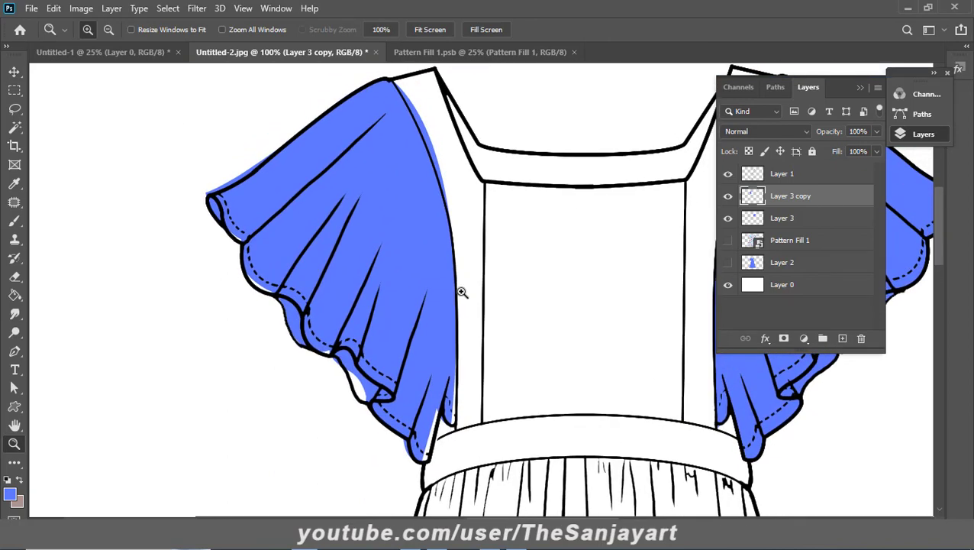
key(ctrl+t)
click(641, 29)
Warp the sleeve copy's corners and edges to fit the left sleeve outline.
drag(389, 427, 360, 460)
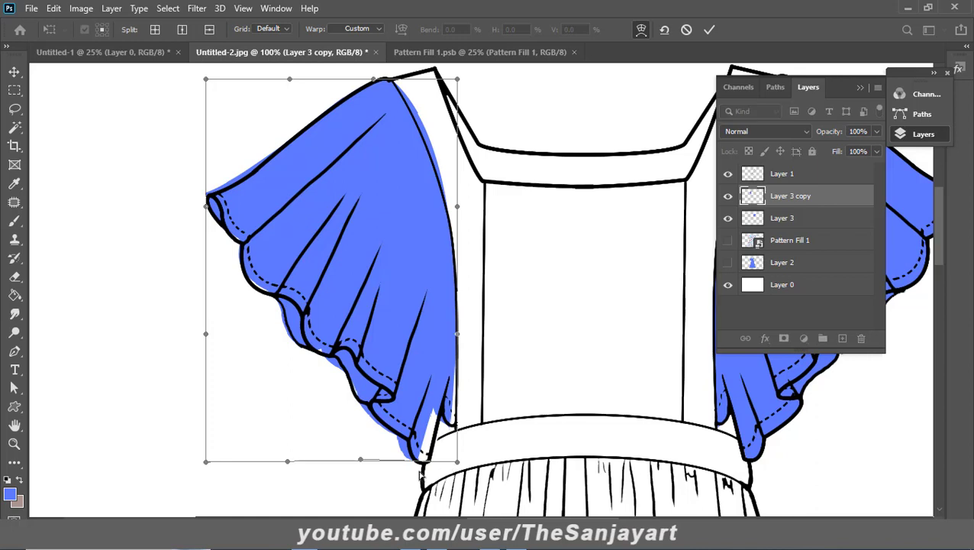
drag(458, 463, 472, 467)
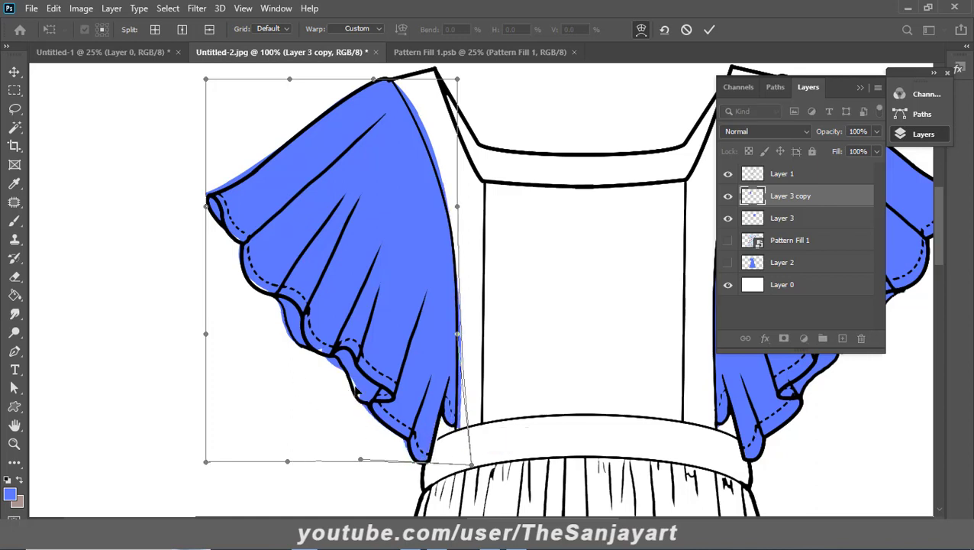
drag(355, 389, 358, 388)
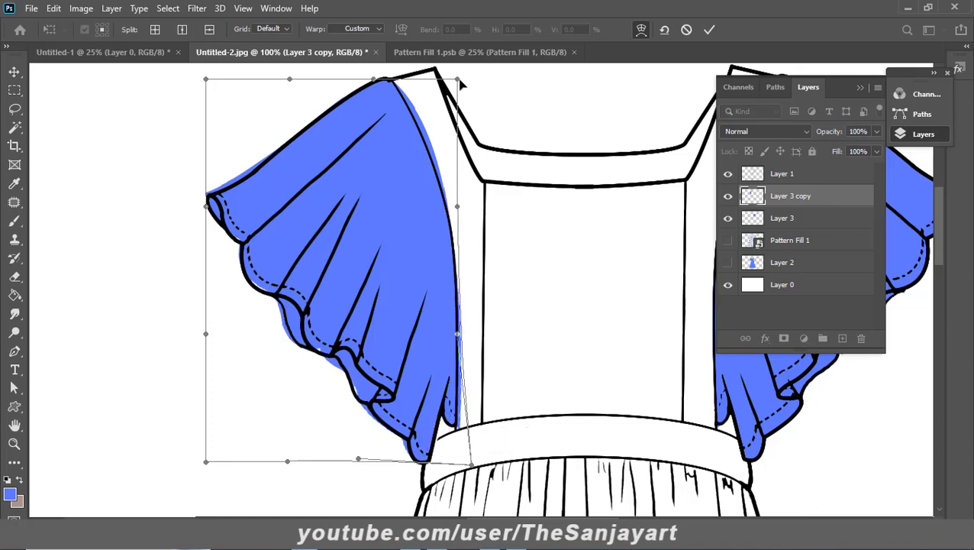
drag(459, 79, 450, 82)
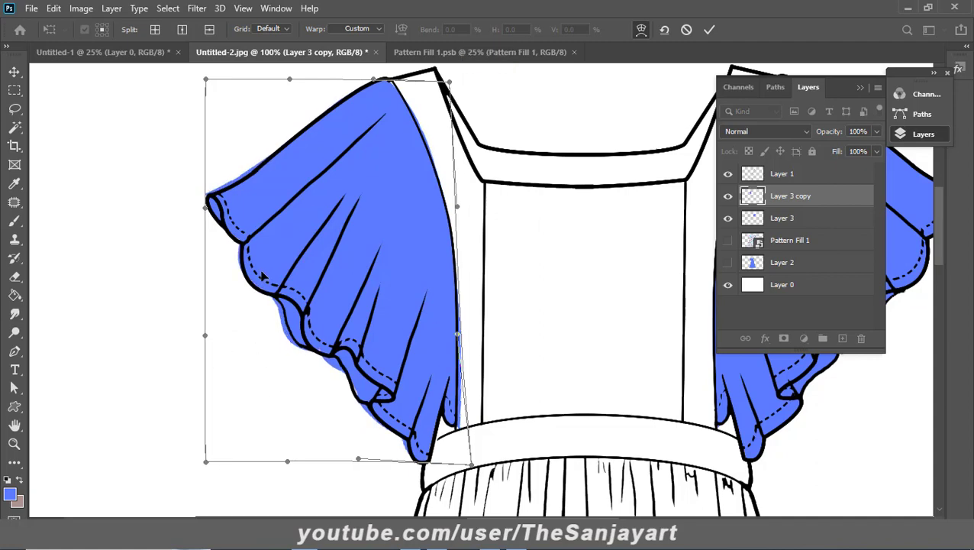
click(710, 31)
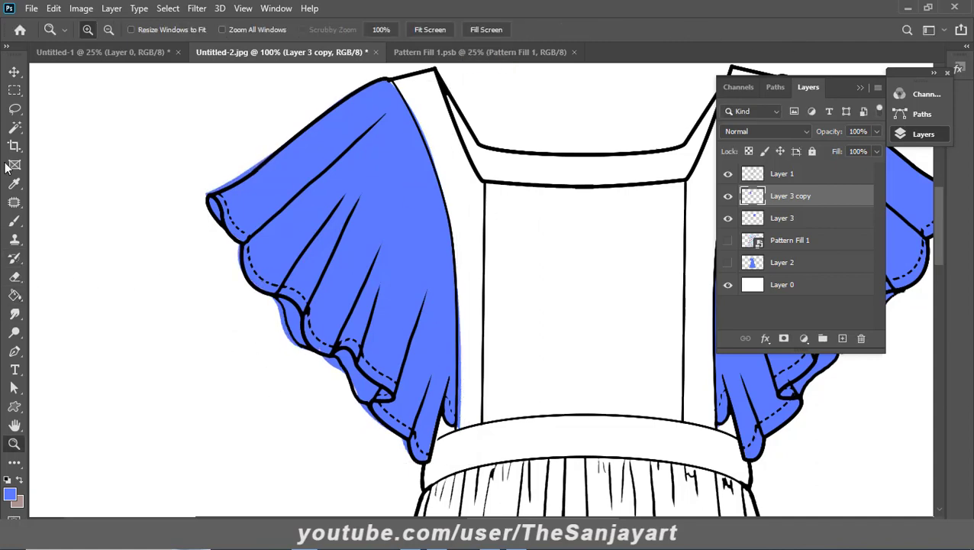
Fill the white gaps along the left sleeve edge with blue using the freehand Lasso.
click(14, 108)
click(55, 112)
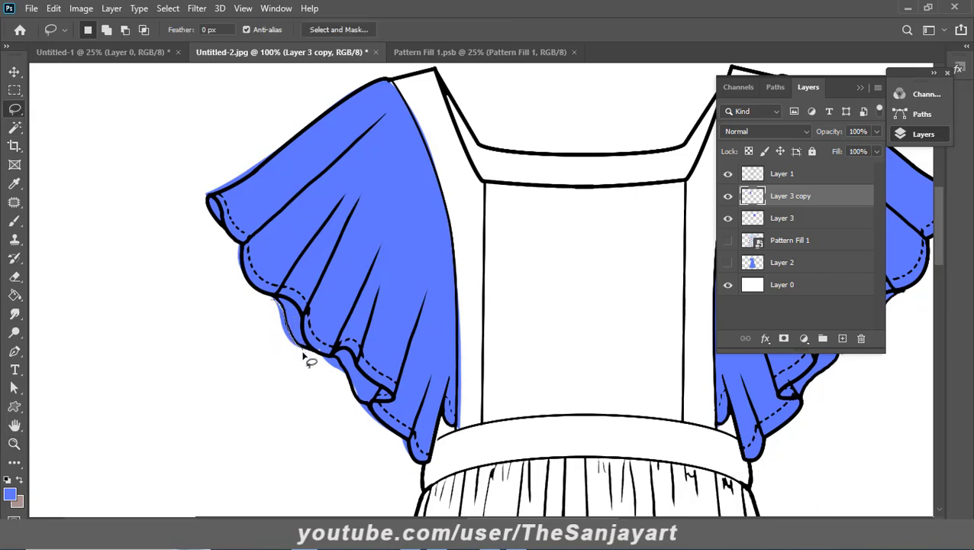
drag(301, 351, 267, 304)
key(alt+BackSpace)
key(ctrl+d)
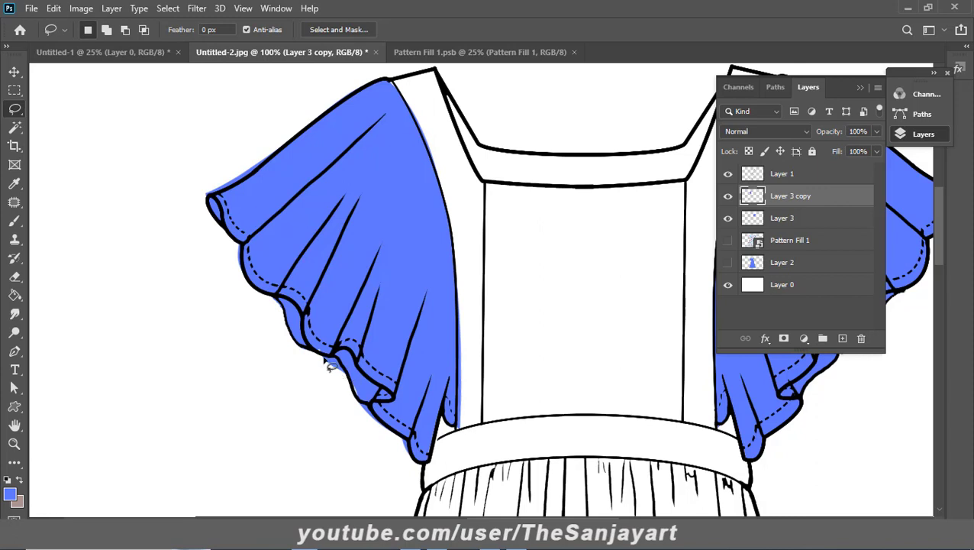
drag(347, 386, 317, 373)
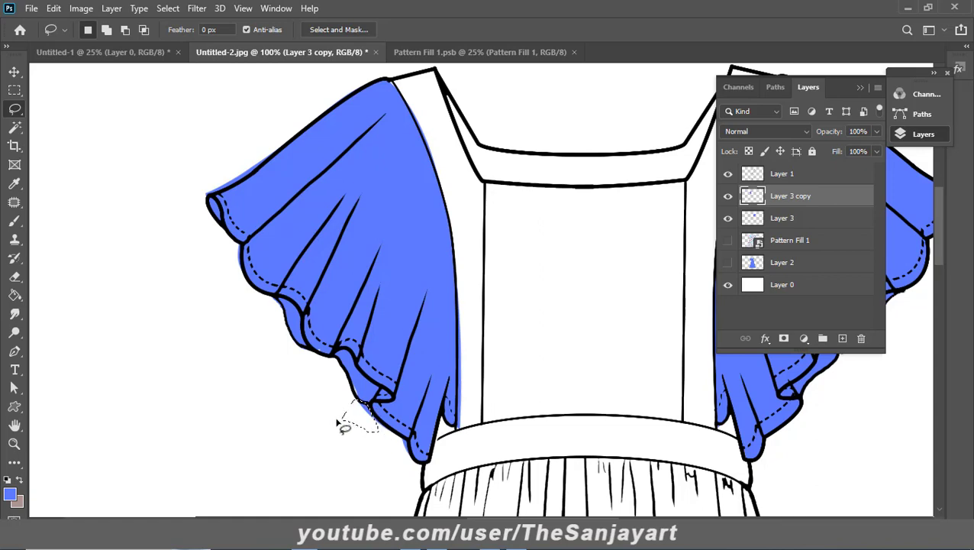
key(z)
key(ctrl+0)
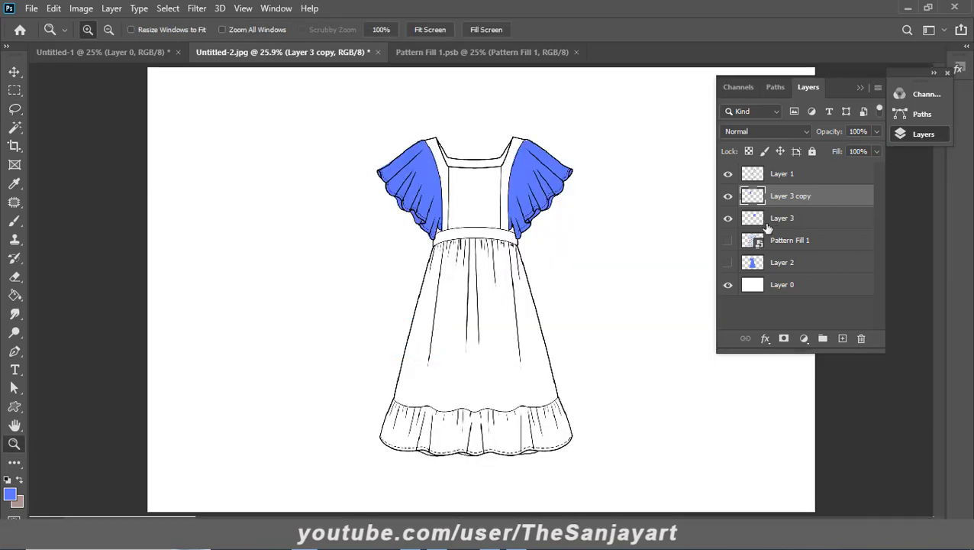
Merge Layer 3 copy down into Layer 3 and check it by toggling visibility.
right_click(800, 197)
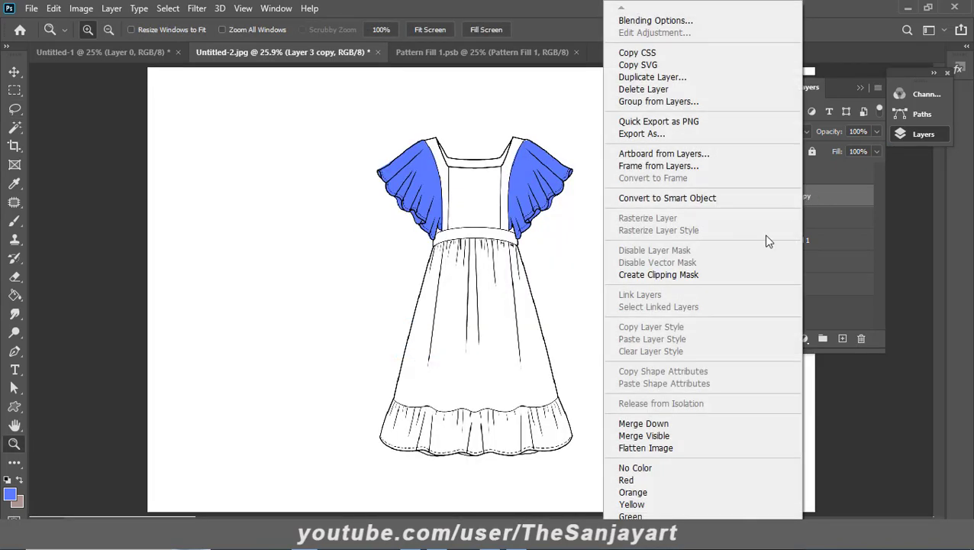
click(650, 423)
click(727, 196)
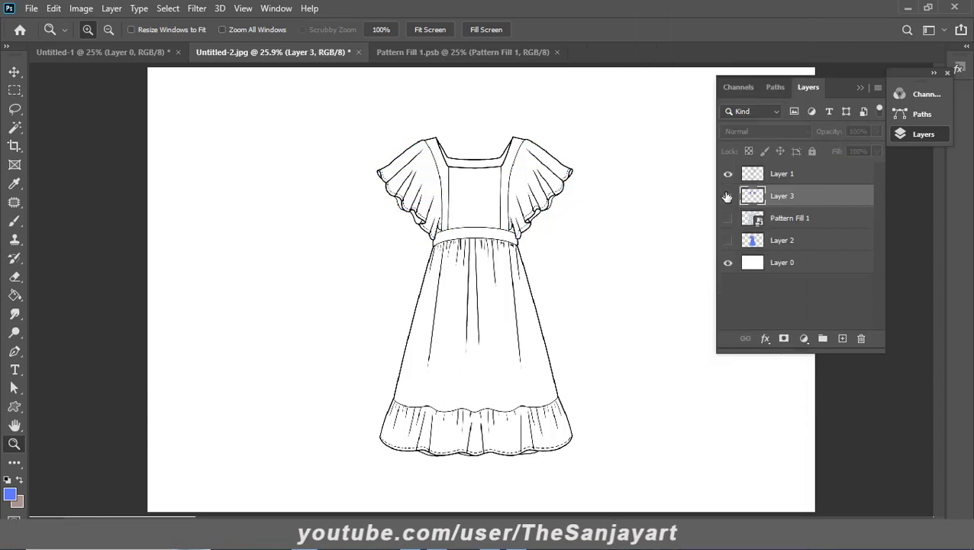
click(727, 196)
click(464, 165)
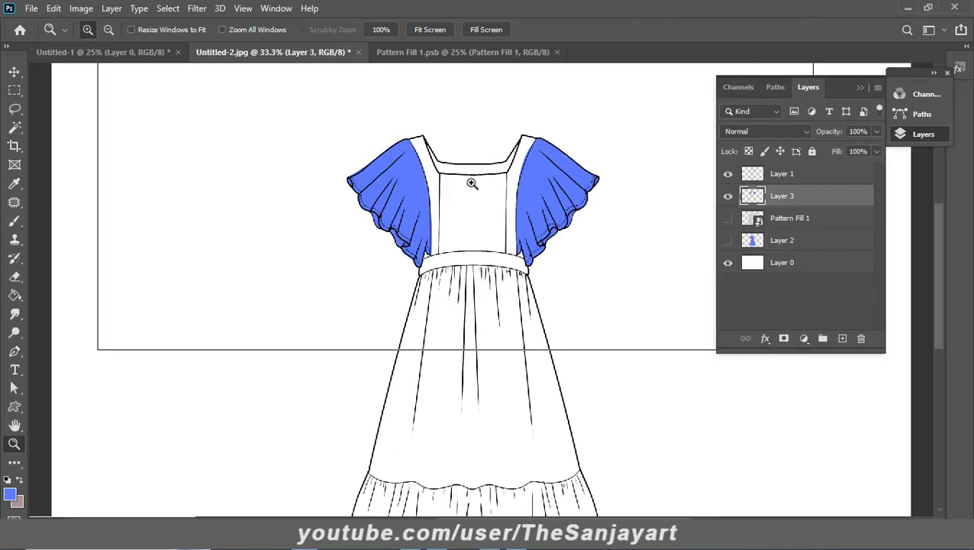
click(785, 219)
click(786, 200)
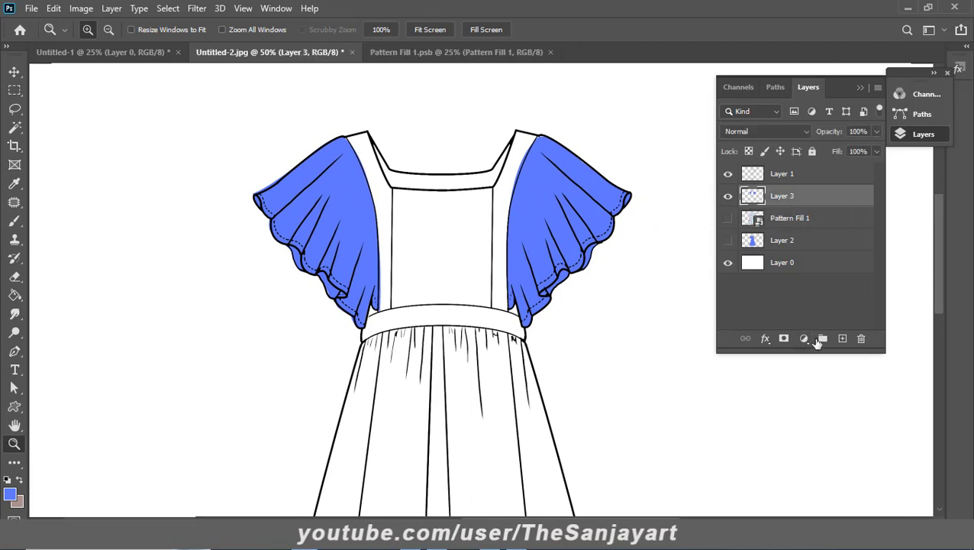
click(15, 90)
Select a rectangle over the bodice and sleeves and add a Pattern Fill layer.
drag(224, 103, 660, 362)
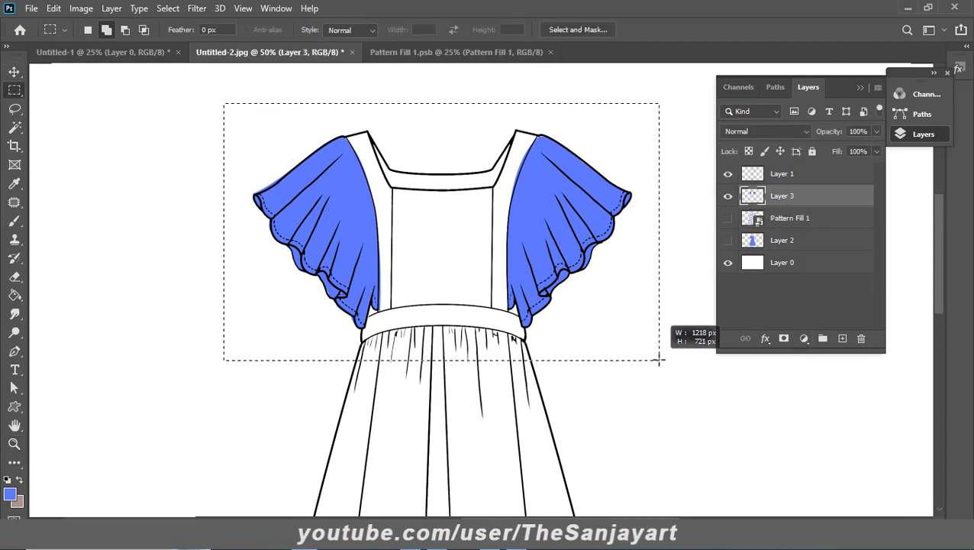
click(806, 341)
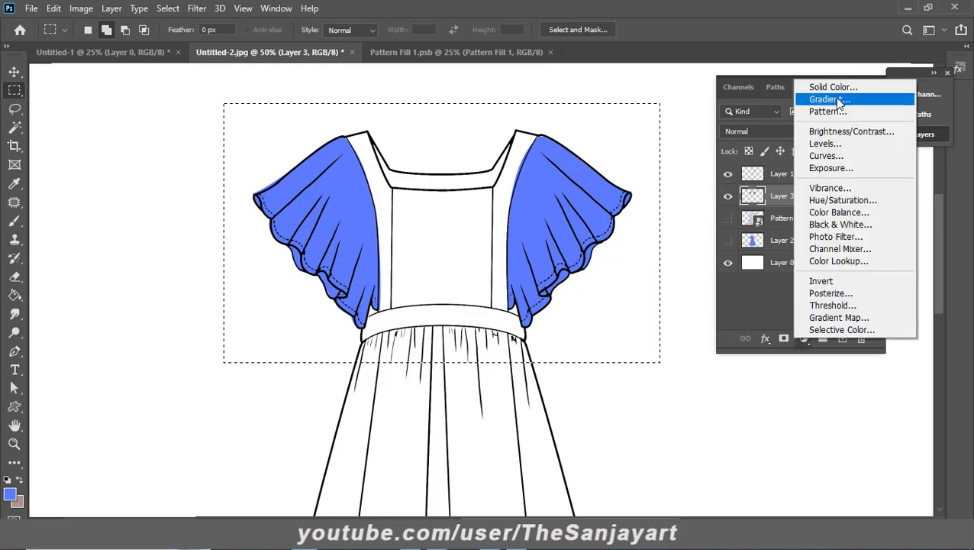
click(832, 112)
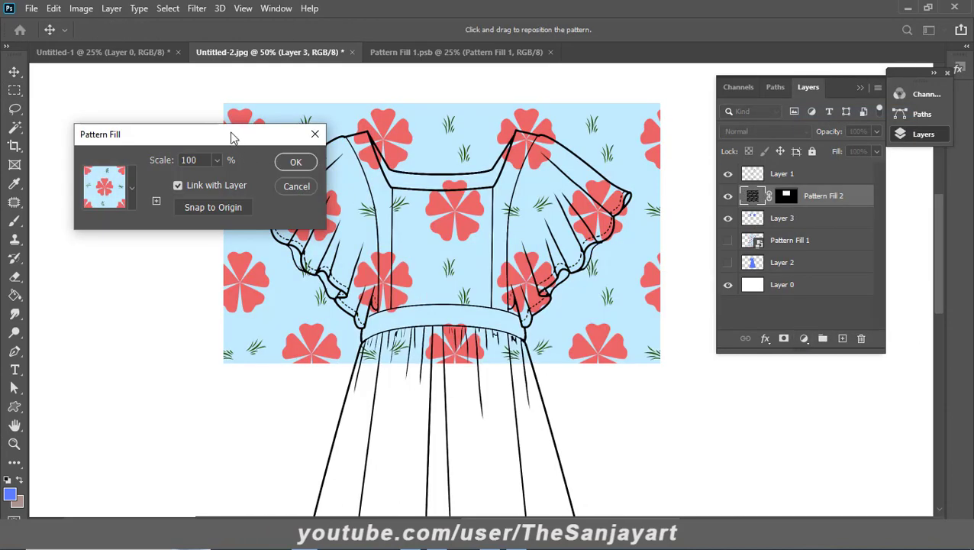
drag(231, 134, 761, 393)
click(661, 445)
click(612, 489)
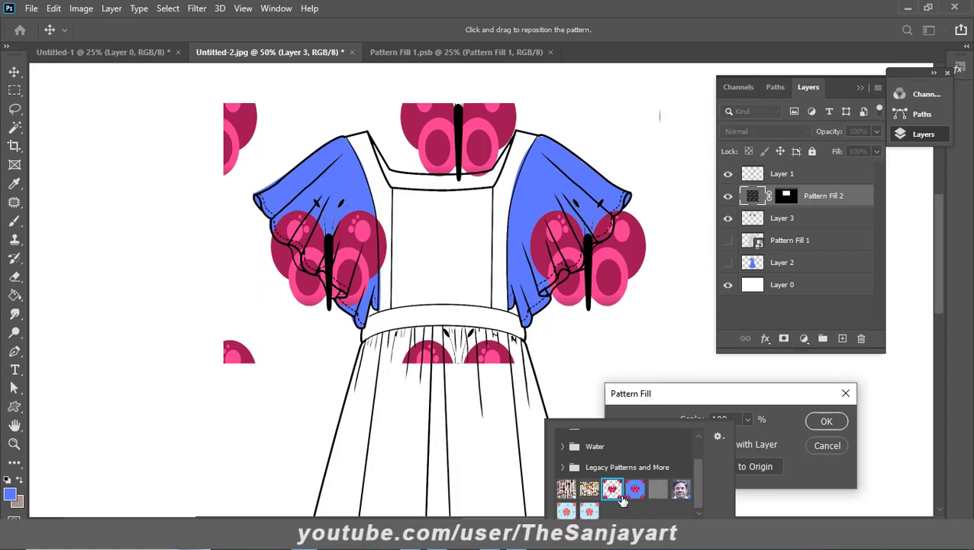
Choose the first blue mosaic Water pattern from Legacy Patterns and More.
click(565, 468)
scroll(665, 442, down, 2)
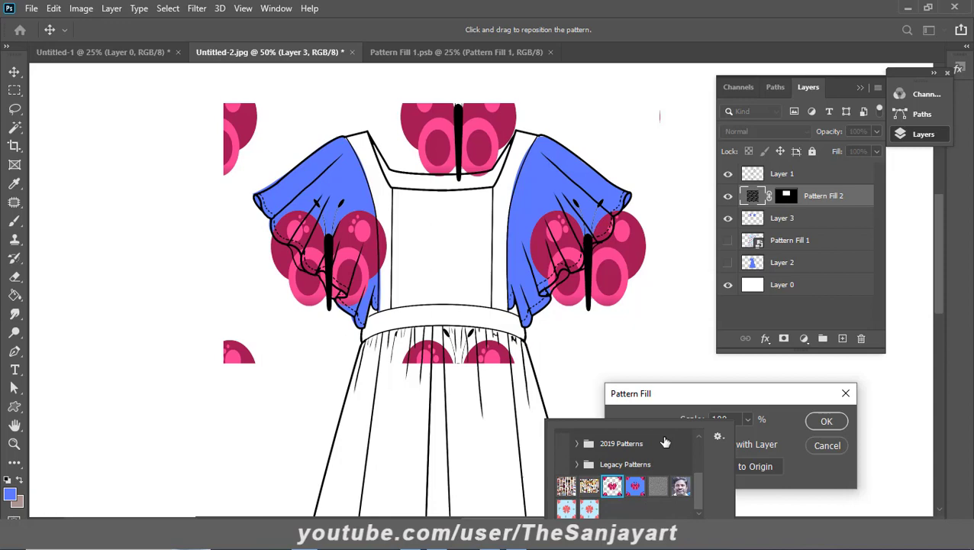
drag(703, 393, 691, 197)
click(652, 251)
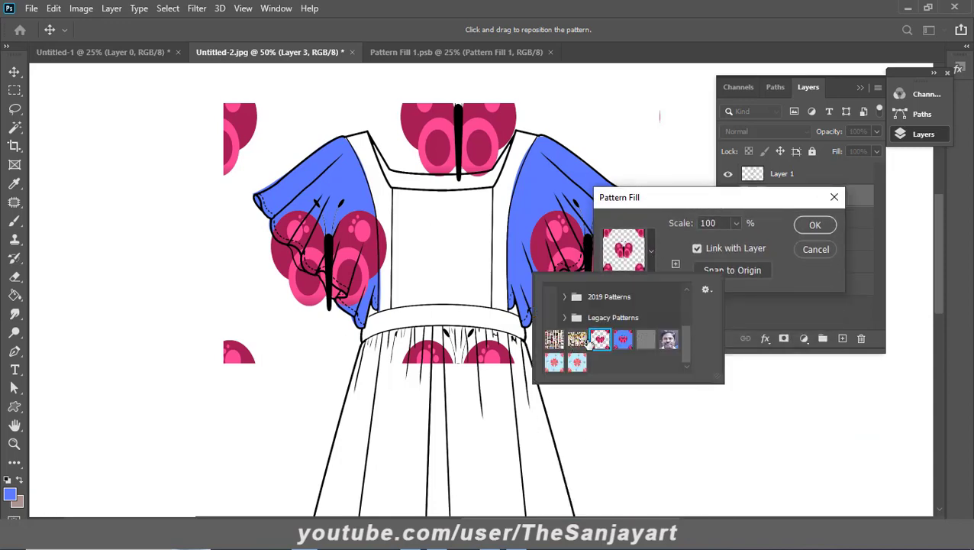
scroll(580, 336, up, 3)
scroll(552, 317, up, 1)
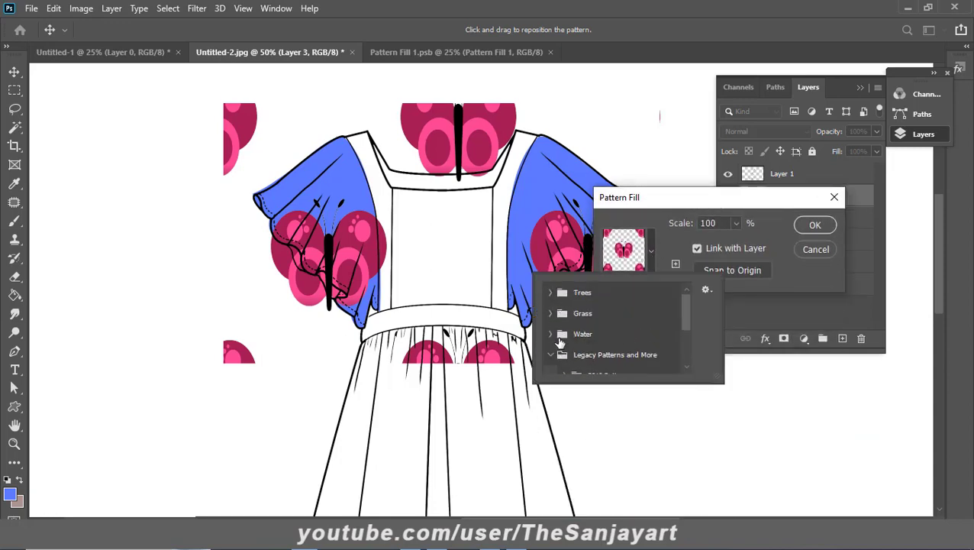
click(550, 334)
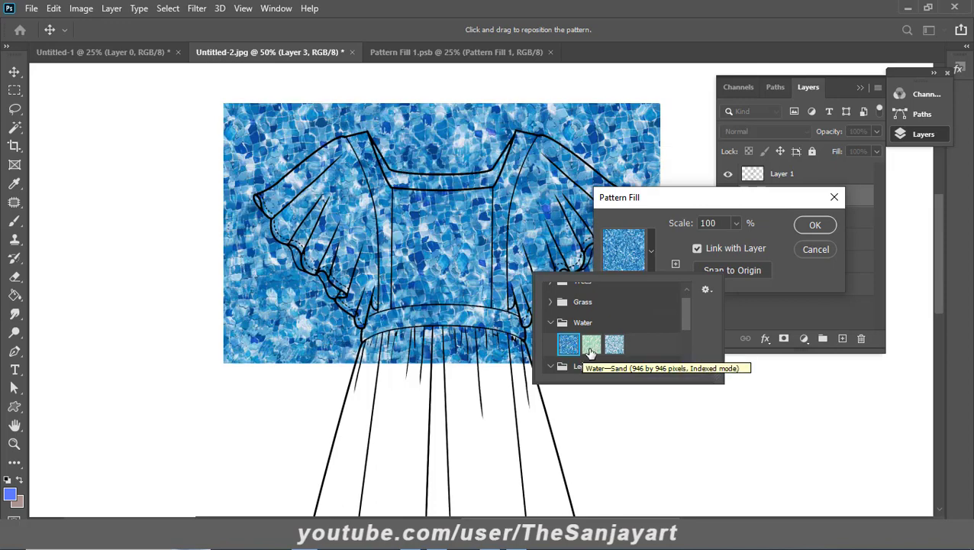
click(591, 344)
click(569, 344)
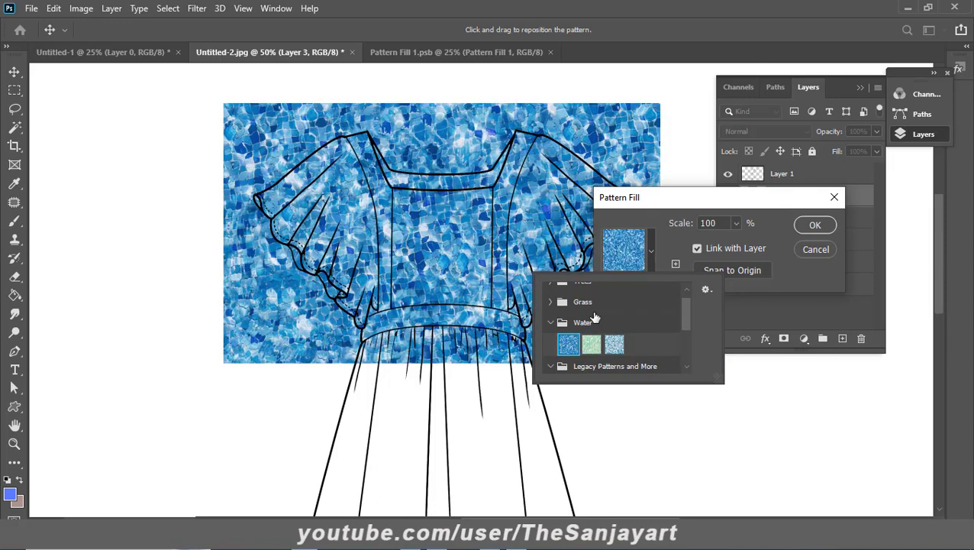
click(737, 373)
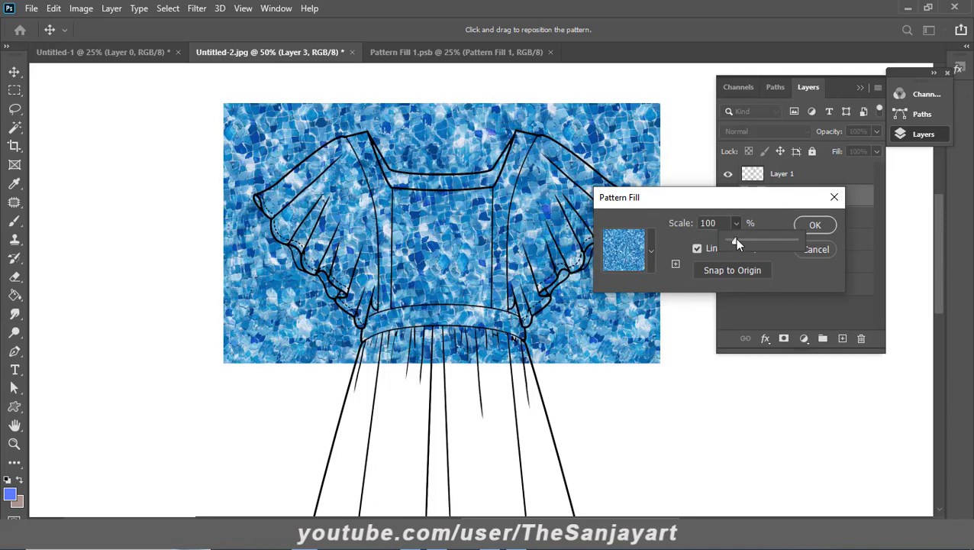
Adjust the pattern scale to 67 and select the value for retyping.
drag(735, 239, 731, 244)
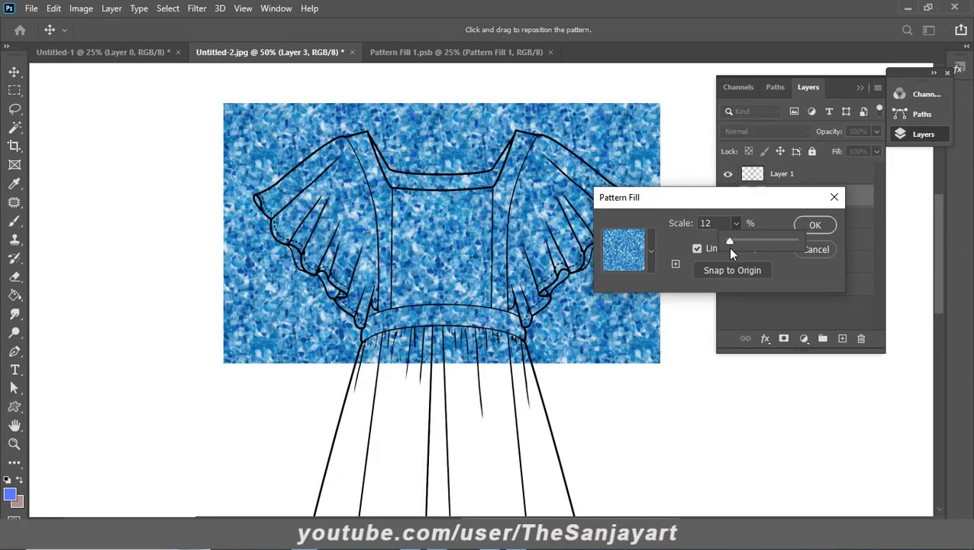
drag(732, 243, 732, 241)
double_click(716, 223)
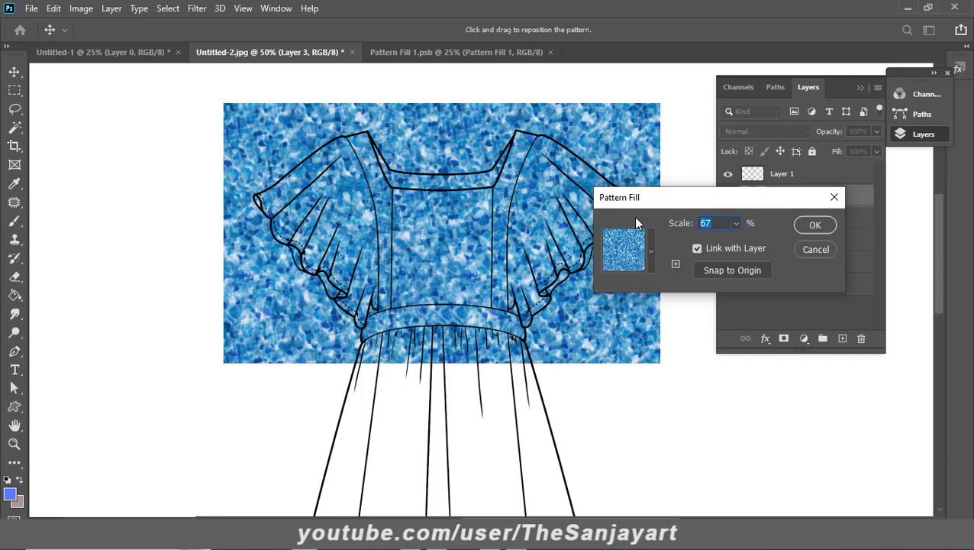
Set the water pattern scale to 25%, convert it to a Smart Object, and clip it to the sleeves.
text(25)
click(815, 226)
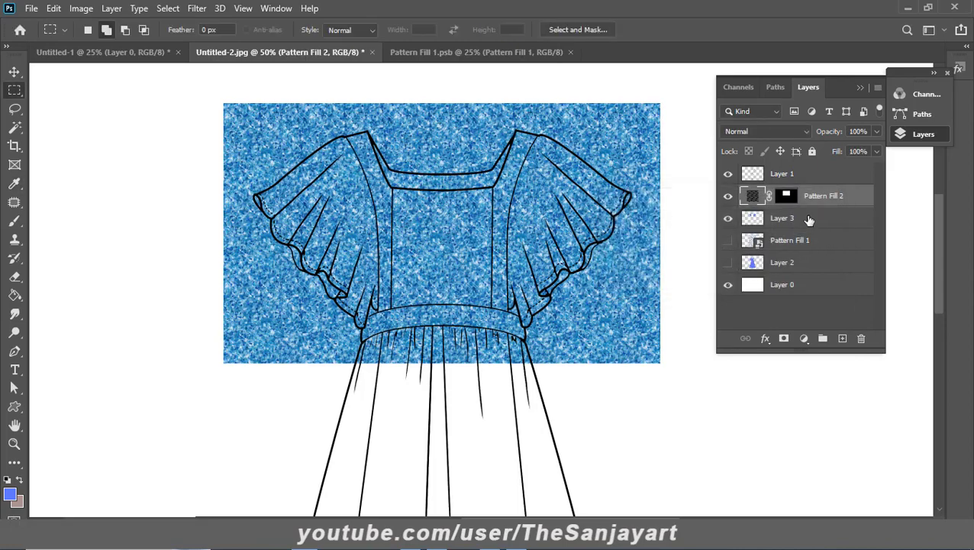
right_click(838, 197)
click(700, 137)
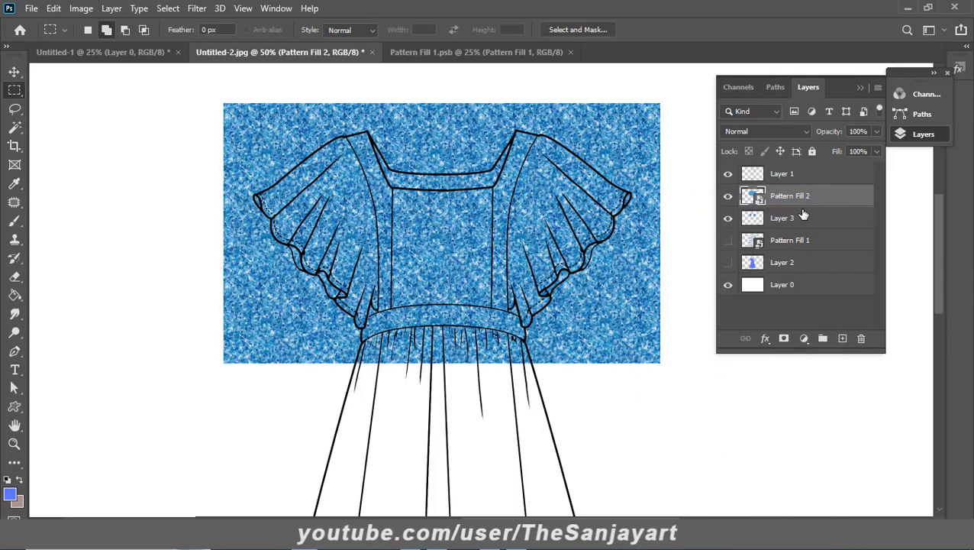
right_click(817, 197)
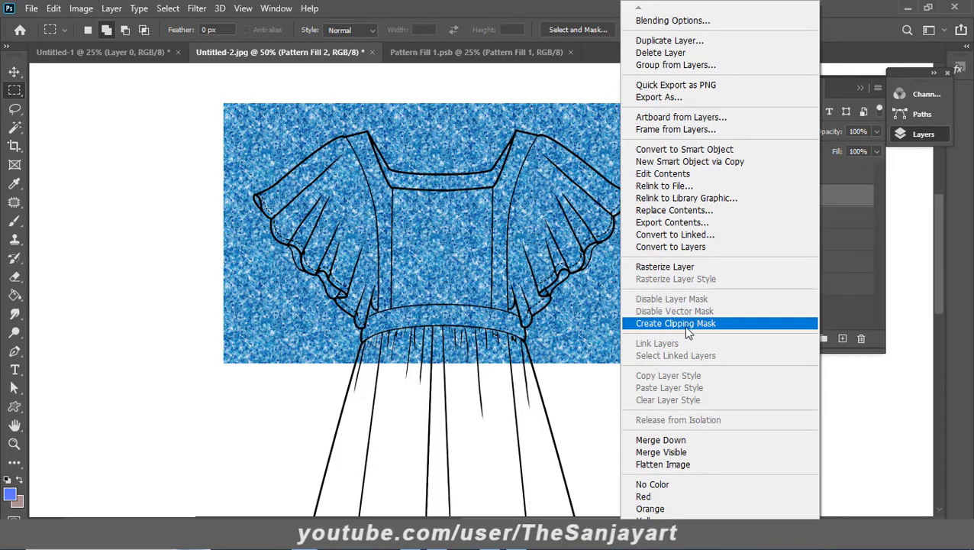
click(684, 324)
Show Pattern Fill 1 and clip the red-flower pattern to the dress body.
click(783, 221)
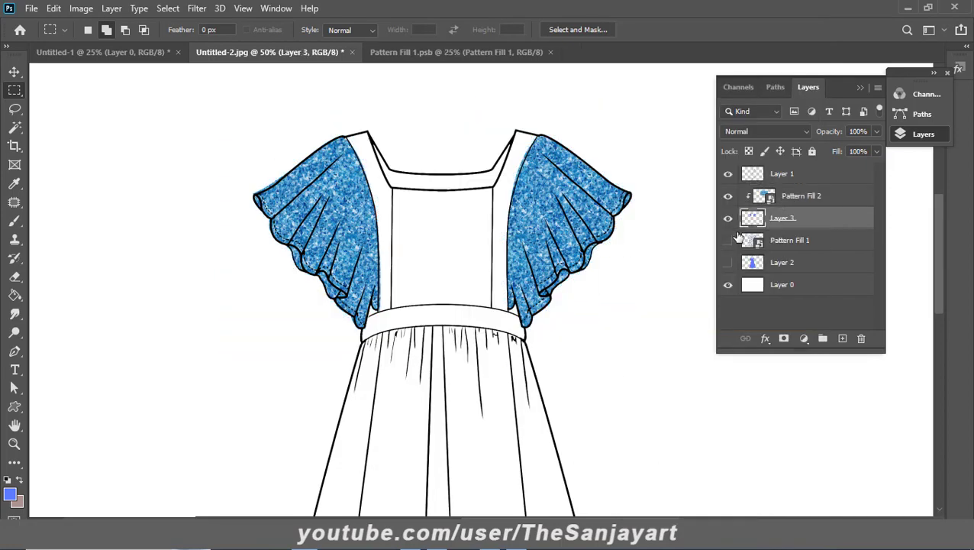
click(728, 240)
click(792, 246)
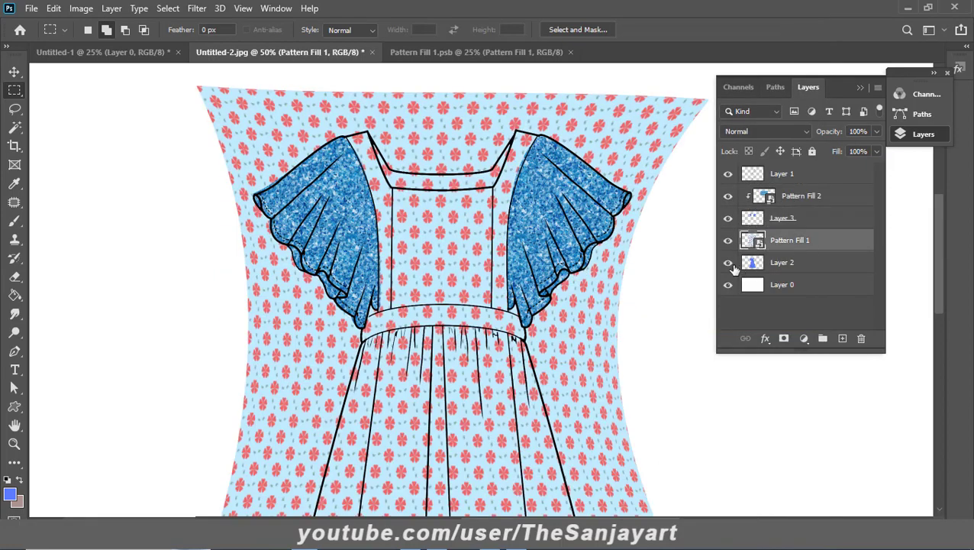
right_click(798, 240)
click(683, 321)
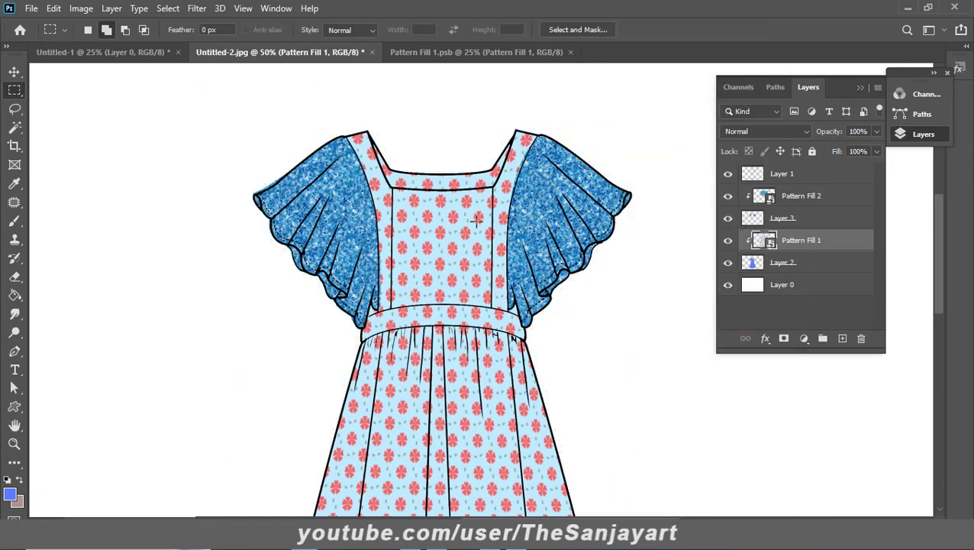
Zoom to the dress, select Layer 1, and add a new empty Layer 4.
key(z)
alt+click(489, 256)
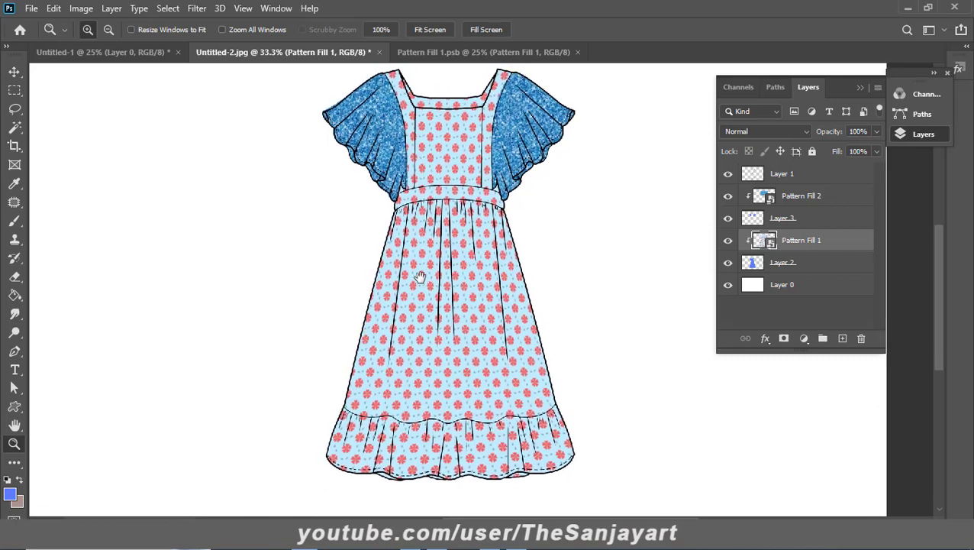
key(ctrl+0)
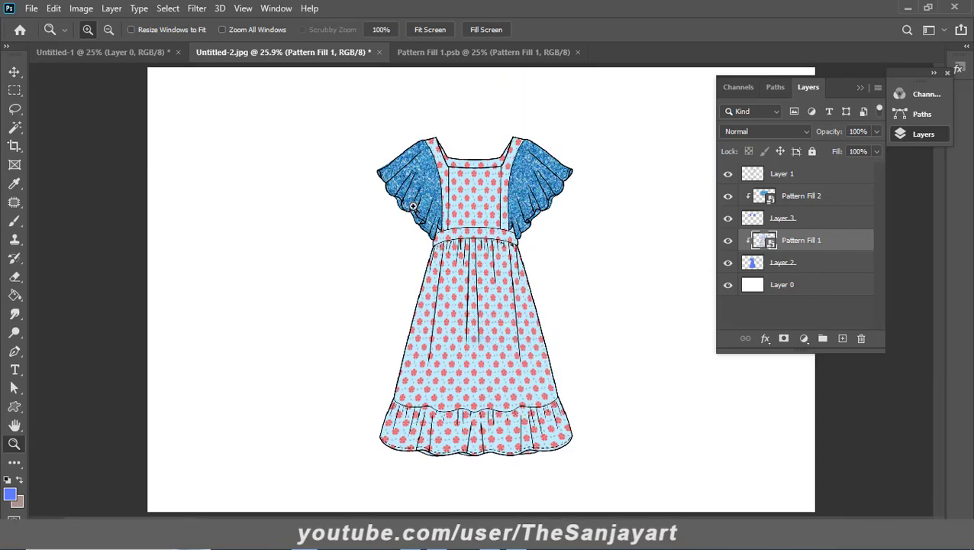
drag(345, 64, 631, 483)
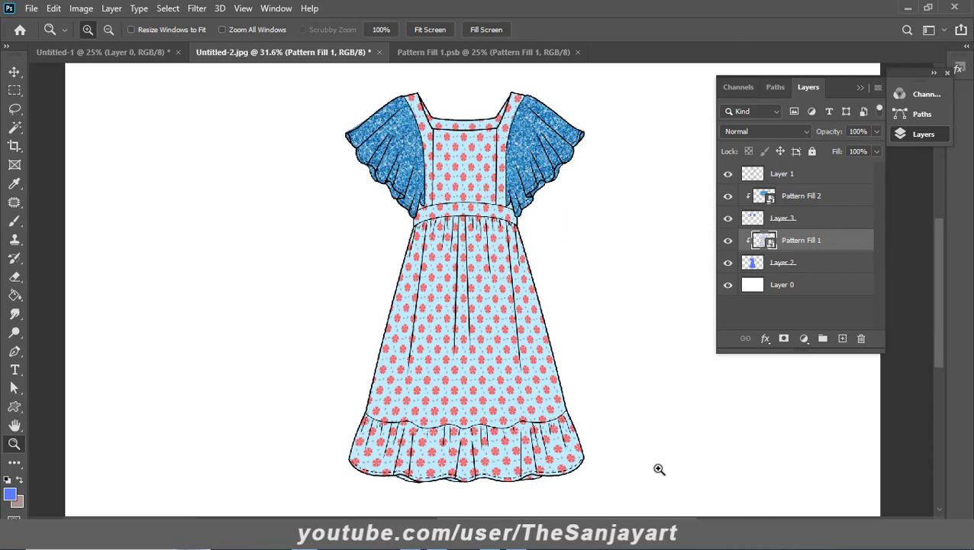
click(782, 174)
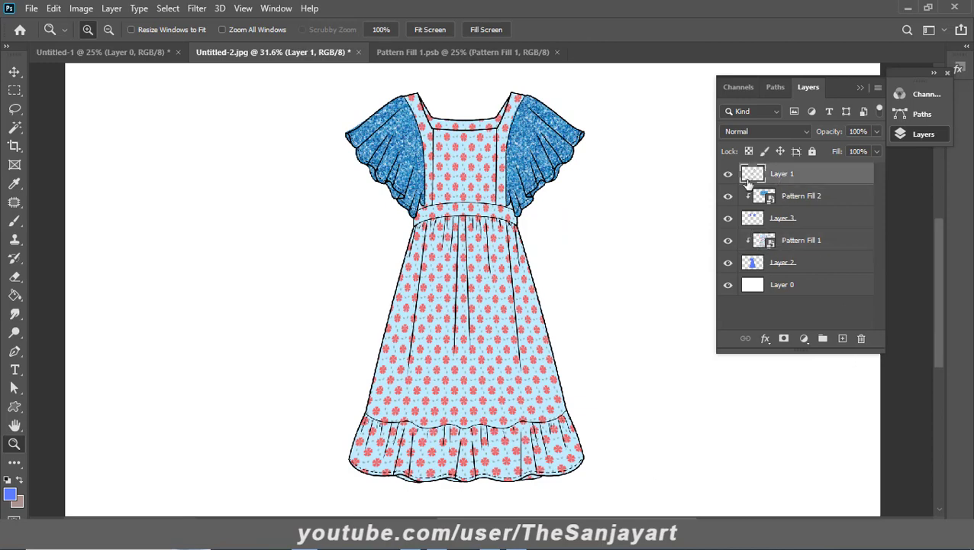
click(727, 174)
ctrl+click(842, 338)
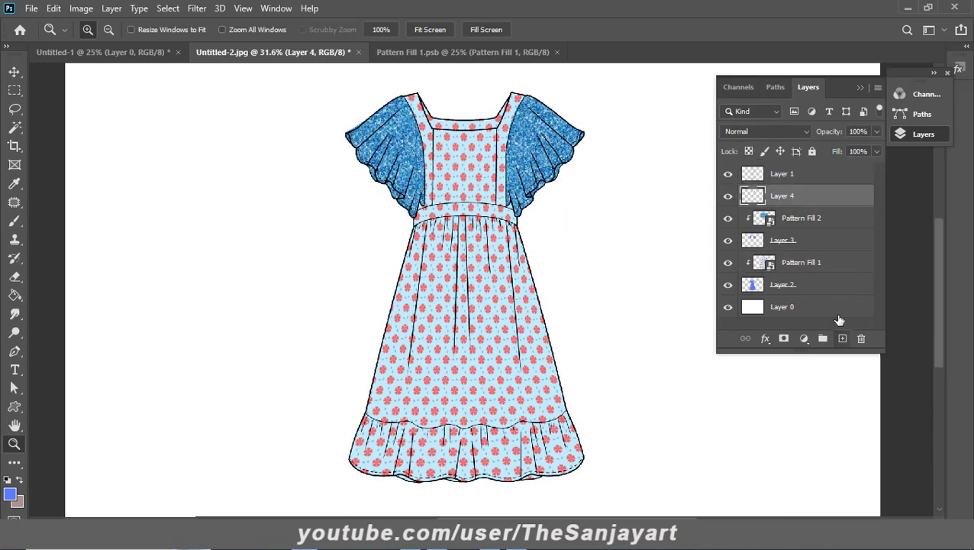
Set the foreground colour to muted blue-grey #67899b.
click(446, 347)
click(480, 323)
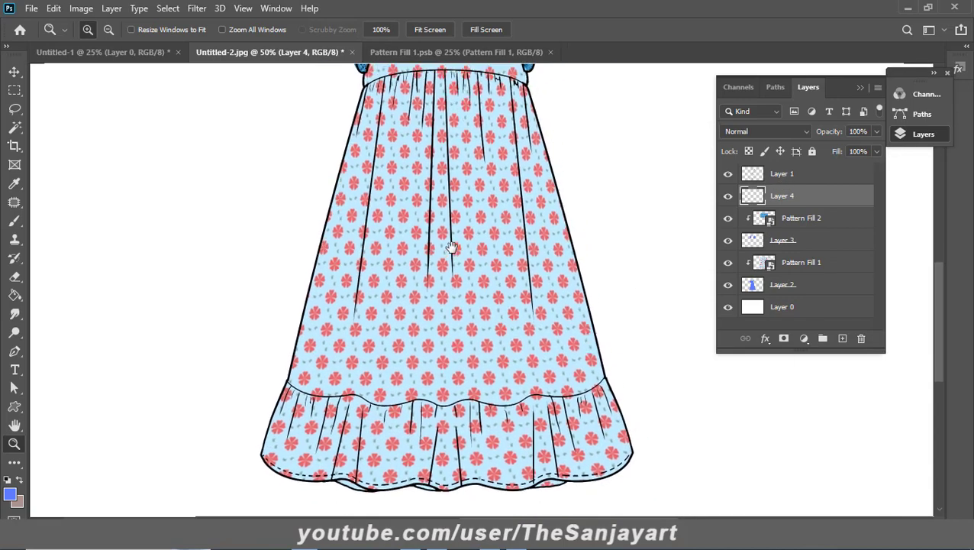
click(10, 495)
click(387, 302)
click(604, 325)
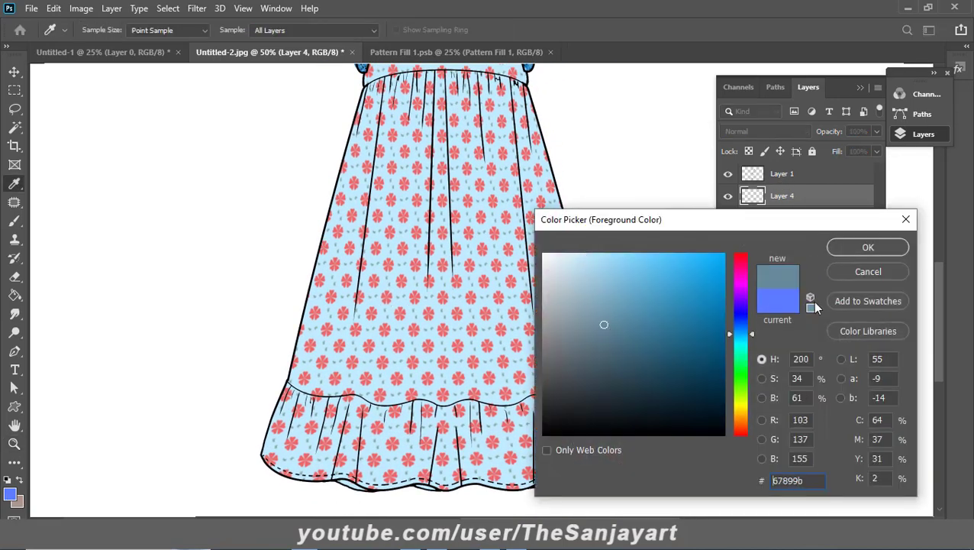
key(Return)
click(15, 220)
Choose a soft round brush tip at 54% opacity.
click(88, 31)
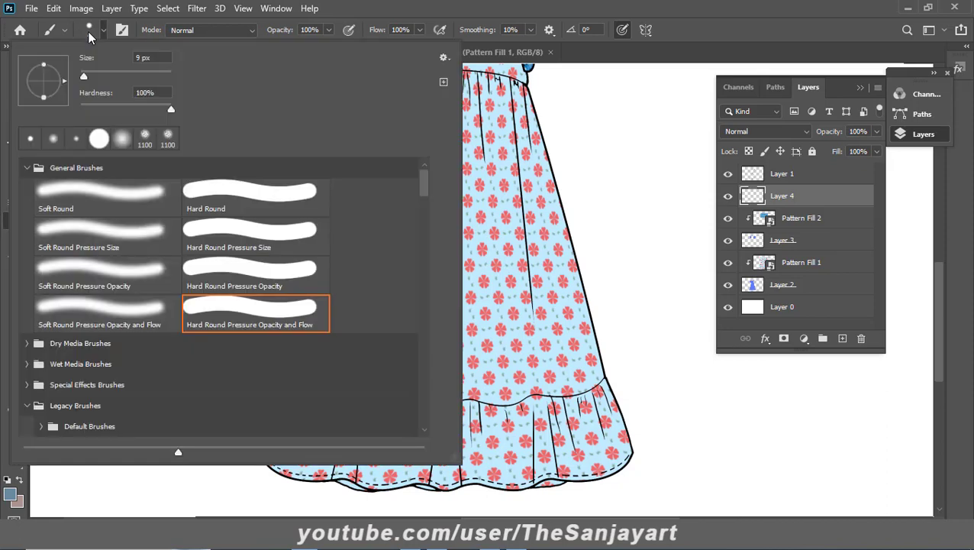
click(123, 138)
click(347, 30)
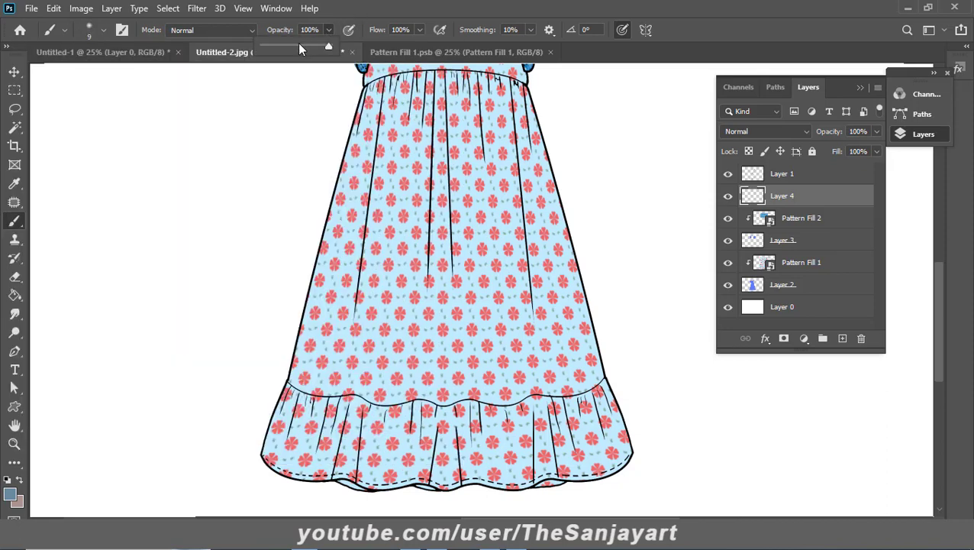
scroll(441, 205, up, 3)
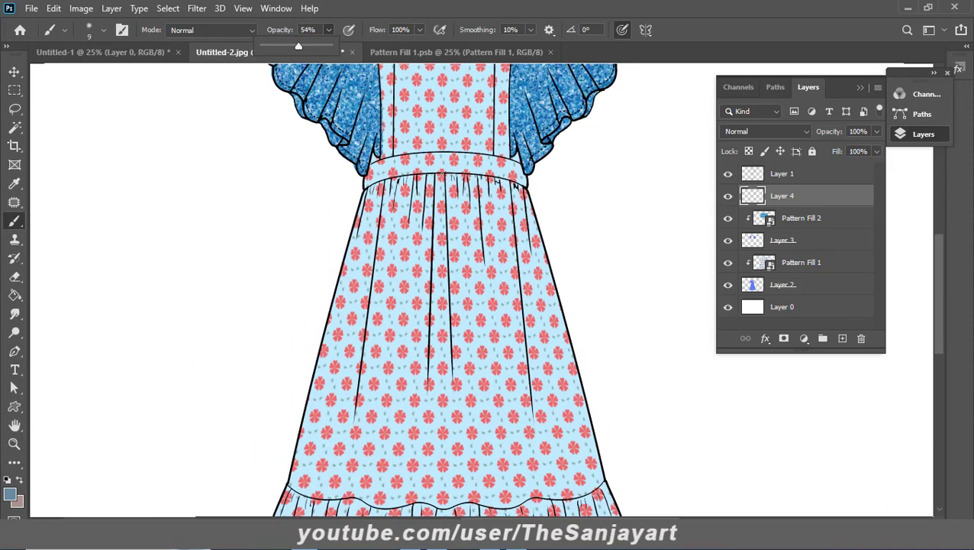
click(438, 232)
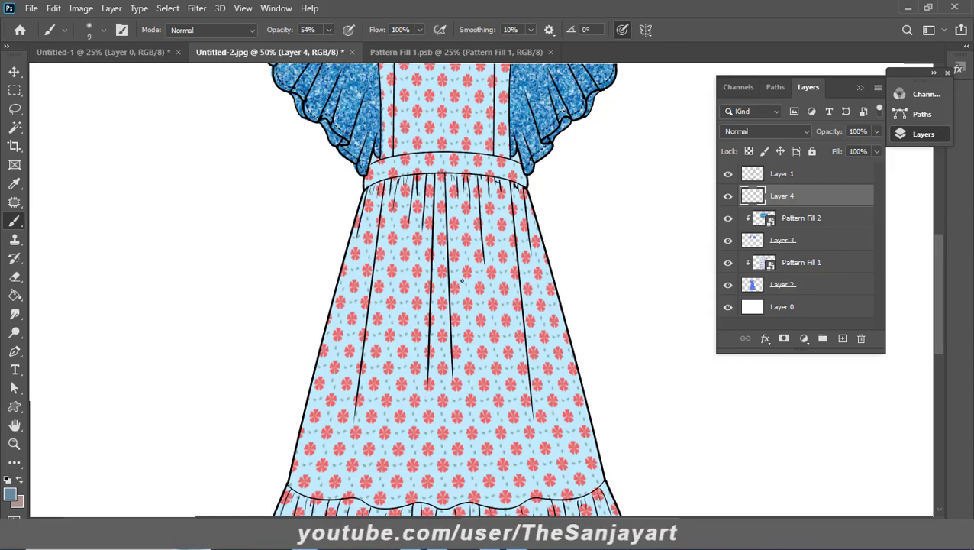
Paint blue-grey shading strokes along the skirt folds below the waistband.
shift+click(455, 391)
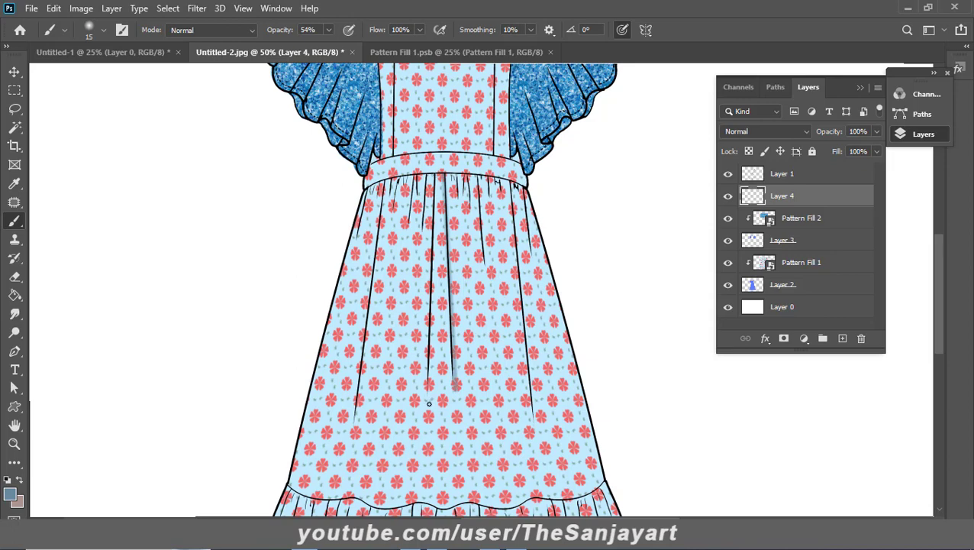
shift+click(426, 401)
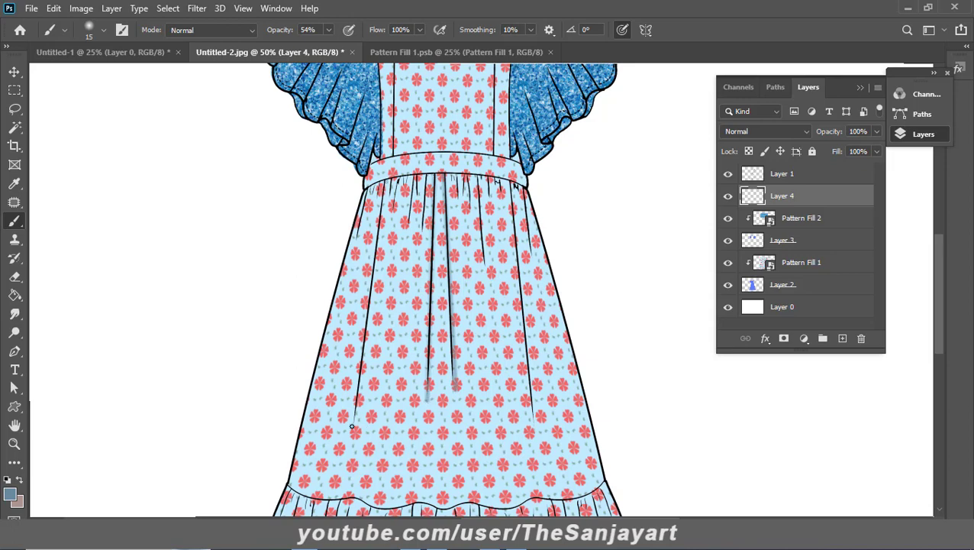
shift+click(357, 425)
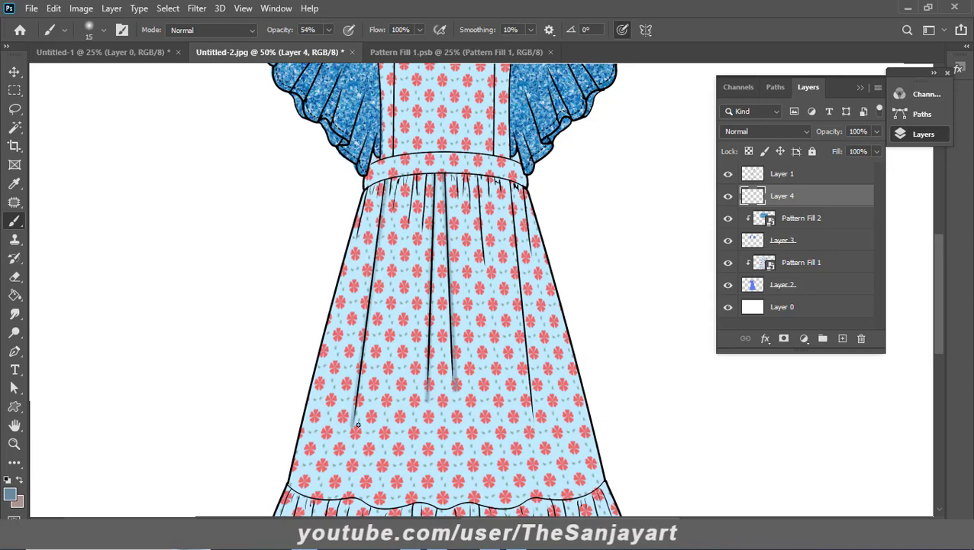
shift+click(490, 290)
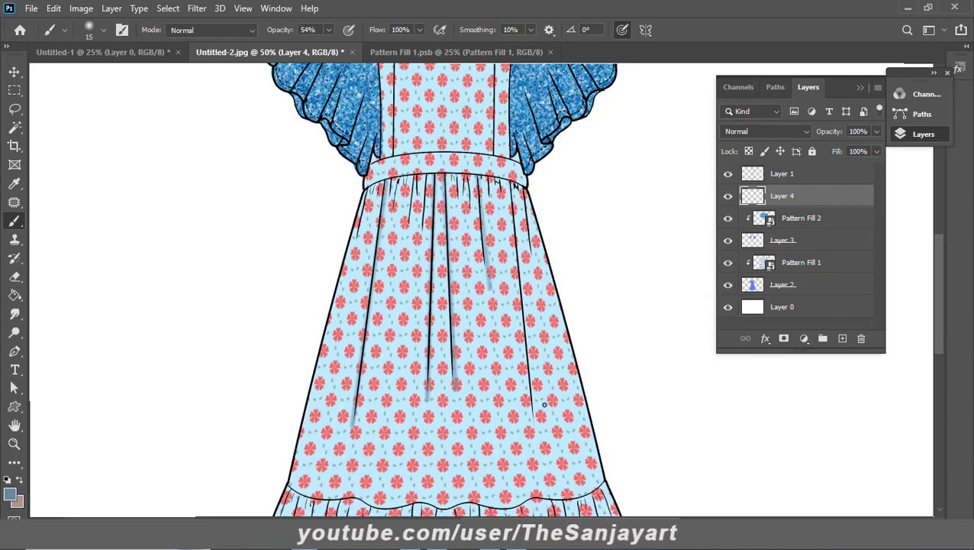
shift+click(536, 432)
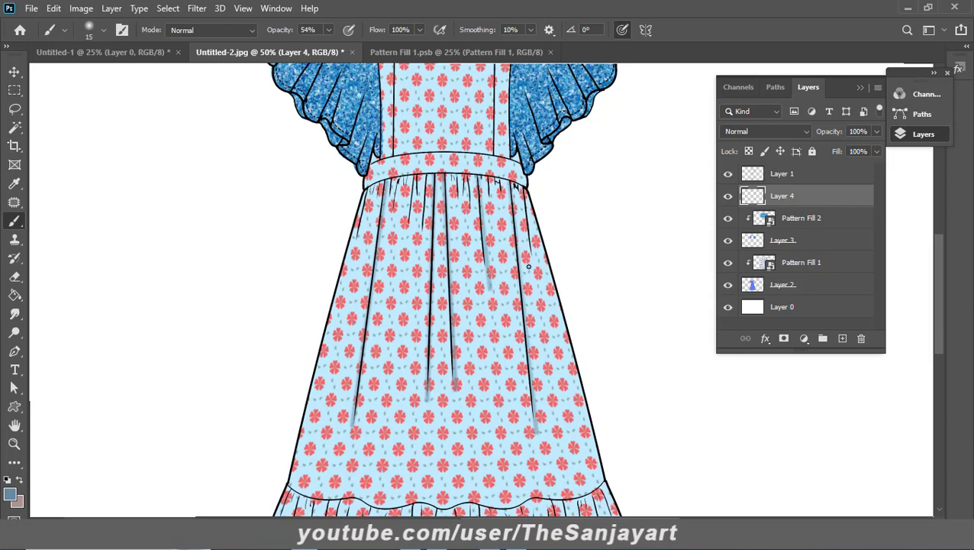
Shade the fold lines across the hem ruffle from centre to both edges.
scroll(568, 292, down, 2)
scroll(568, 293, down, 1)
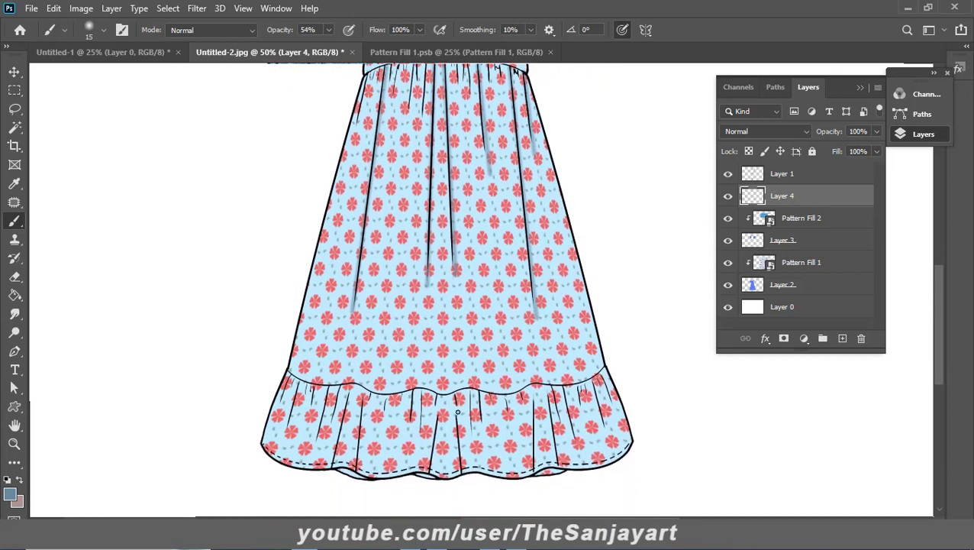
drag(458, 412, 461, 469)
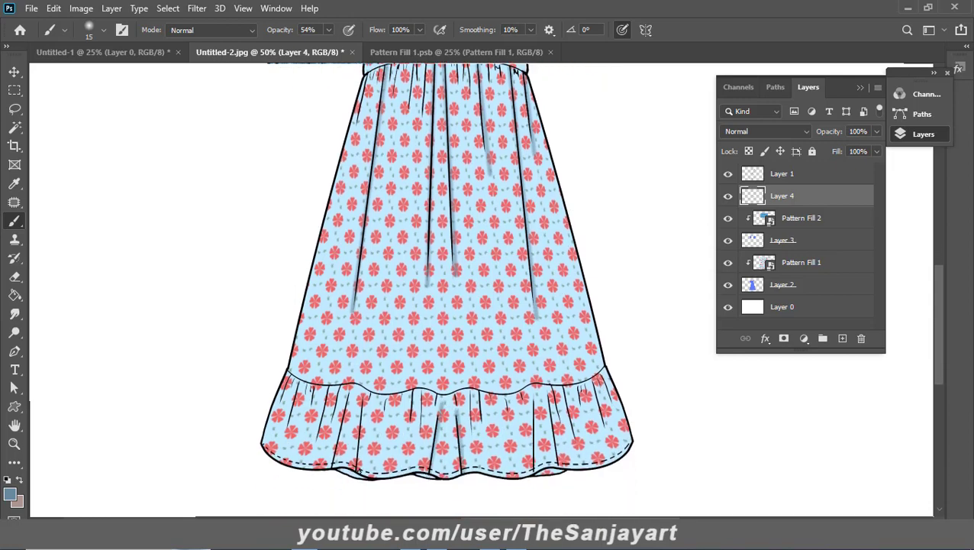
drag(367, 395, 358, 459)
shift+click(353, 387)
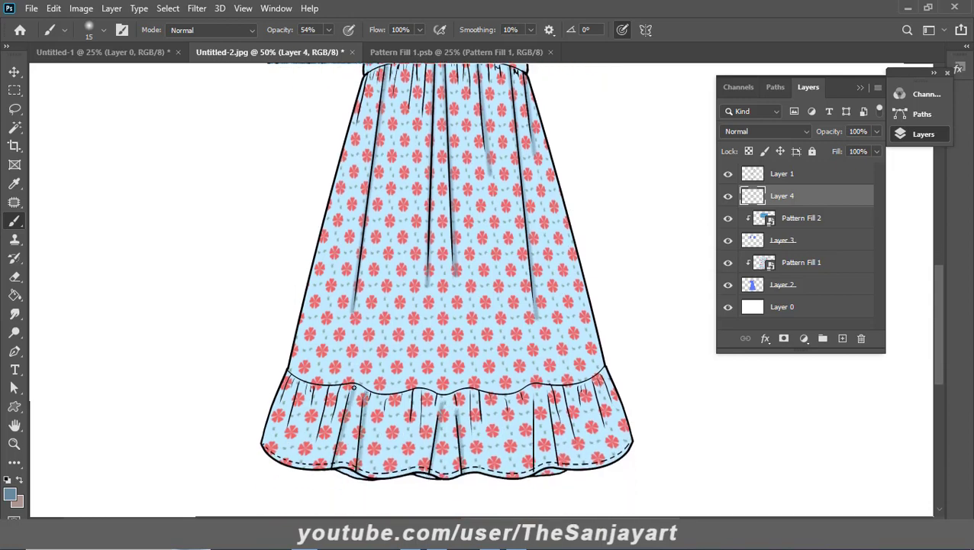
drag(532, 393, 532, 461)
drag(547, 390, 555, 463)
shift+click(603, 428)
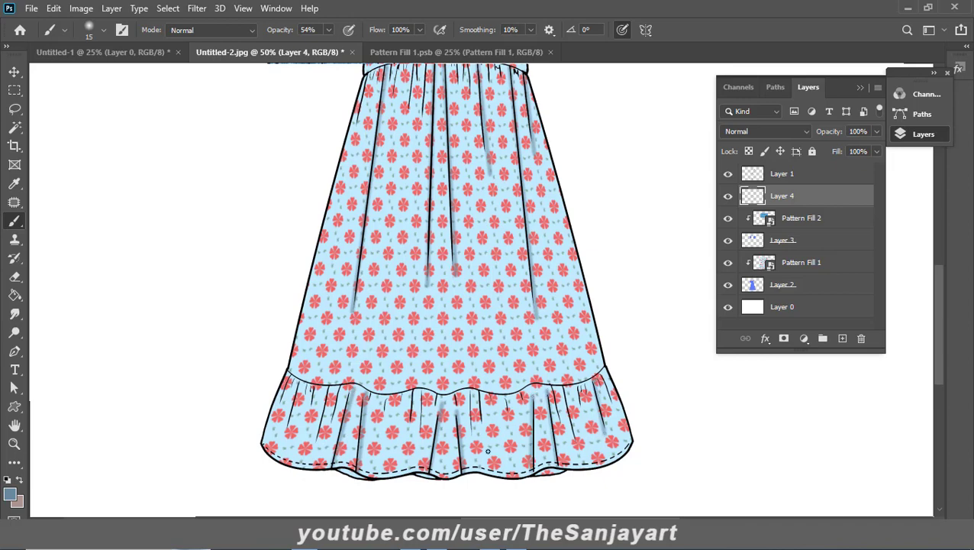
drag(333, 387, 314, 444)
drag(458, 261, 458, 463)
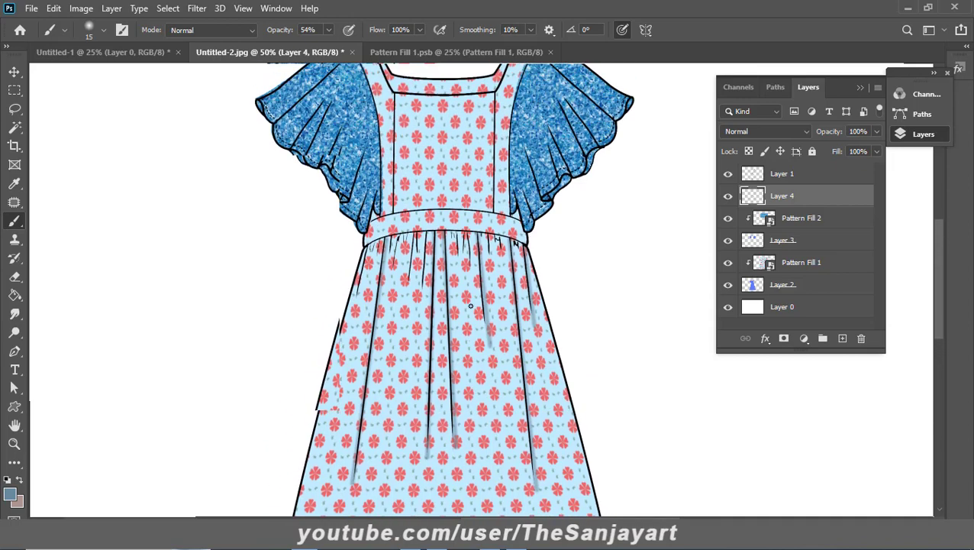
drag(458, 155, 462, 269)
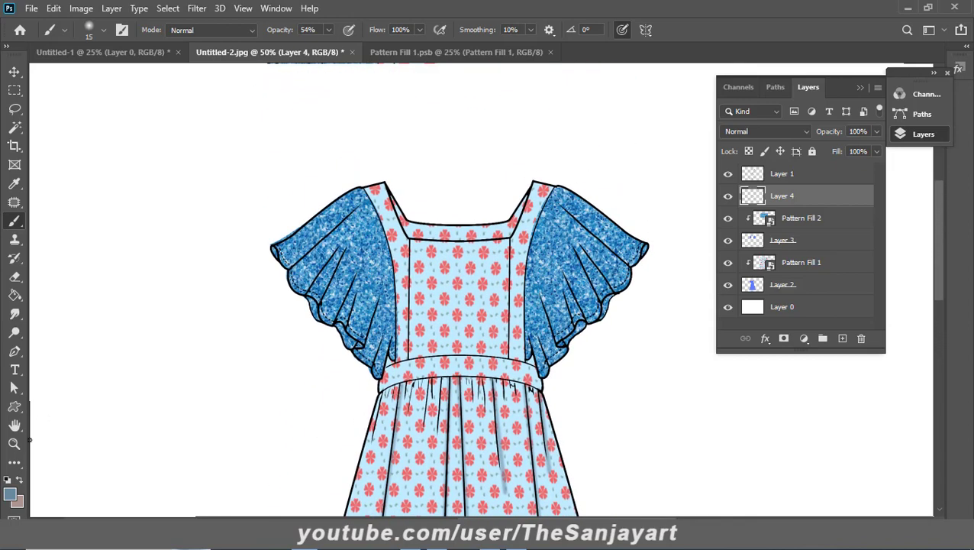
Change the paint colour to a dark navy blue.
click(11, 494)
drag(620, 327, 719, 380)
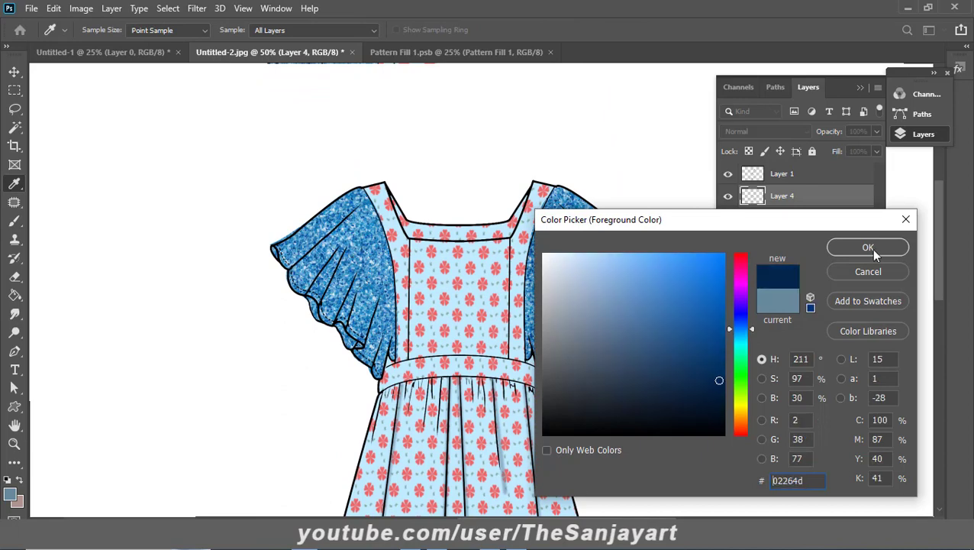
click(661, 389)
click(868, 247)
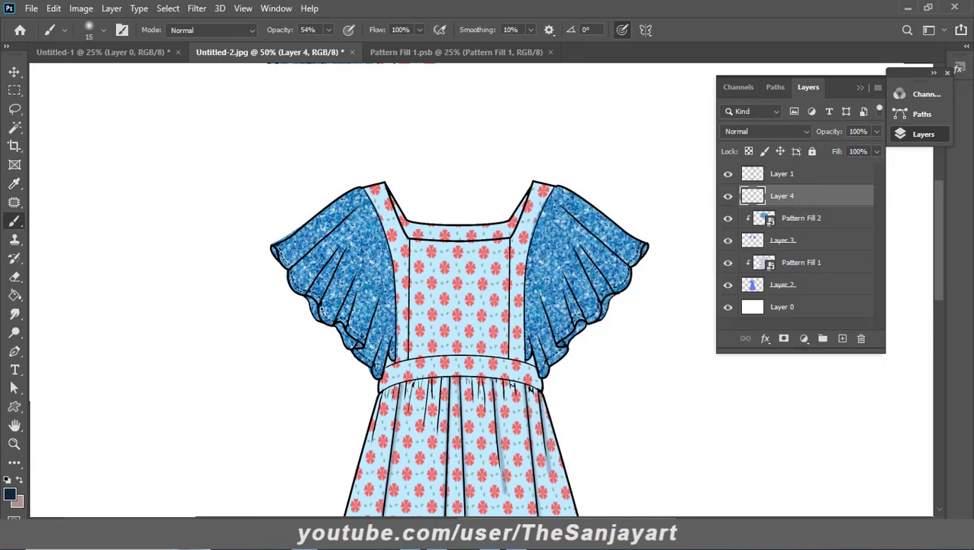
Paint navy fold shading strokes on the left and right sleeves.
drag(348, 246, 323, 307)
drag(340, 241, 309, 292)
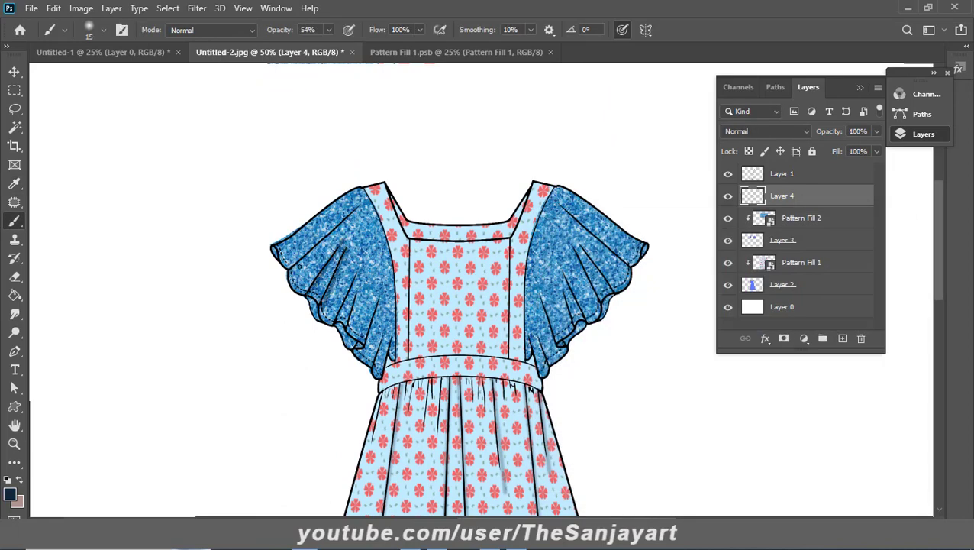
drag(363, 202, 291, 268)
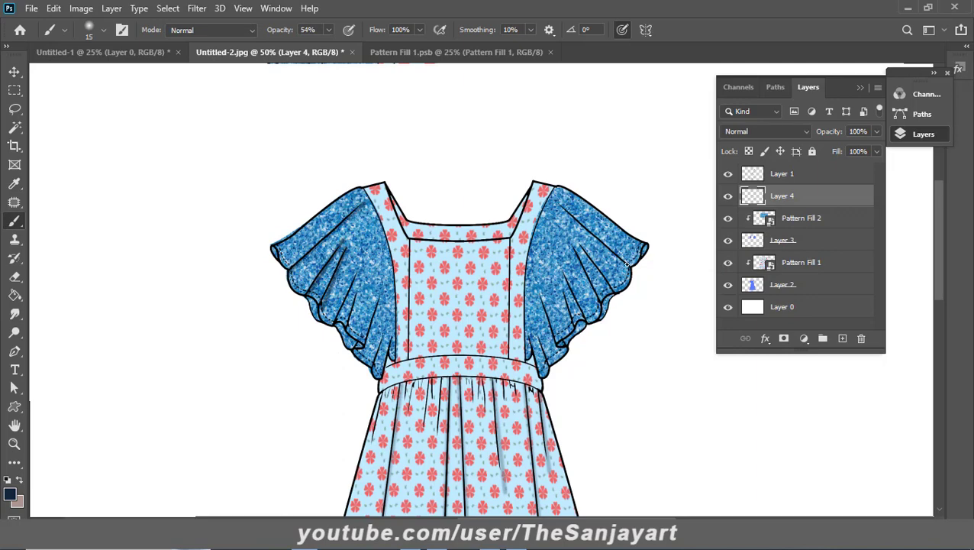
mouse_move(562, 206)
mouse_down()
mouse_move(625, 266)
mouse_move(608, 290)
mouse_up()
drag(565, 267, 585, 321)
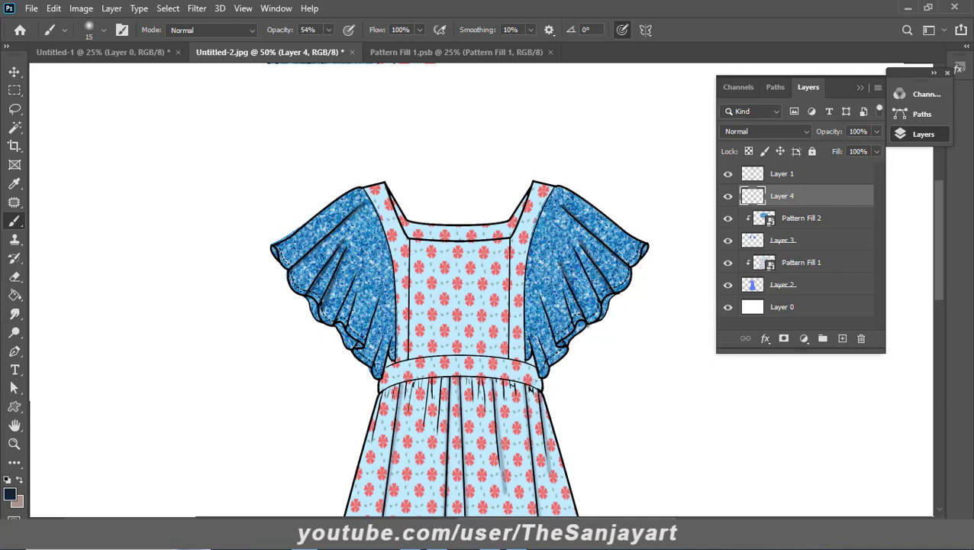
At 38% brush opacity, add softer fold strokes to both sleeves, then pick pale blue-white.
click(328, 29)
drag(331, 46, 321, 72)
click(564, 289)
drag(559, 281, 554, 340)
drag(537, 285, 551, 342)
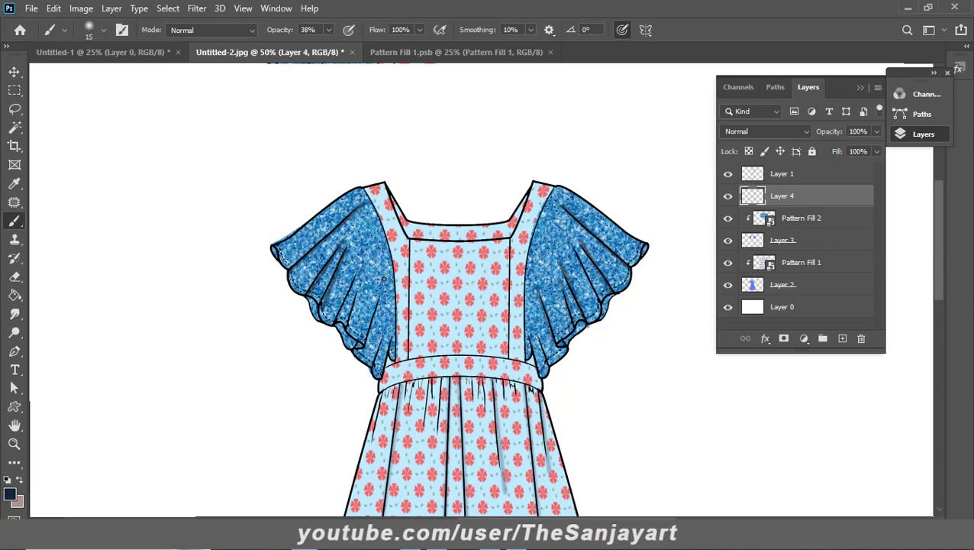
drag(384, 280, 366, 343)
drag(364, 263, 337, 319)
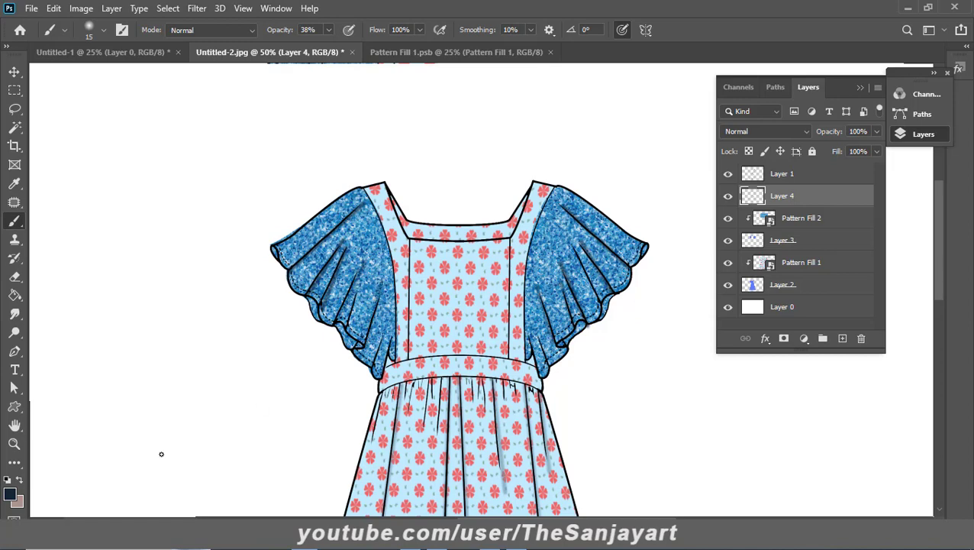
click(9, 495)
click(582, 263)
Confirm the pale blue-white colour and paint highlight strokes along both sleeves' folds.
click(572, 227)
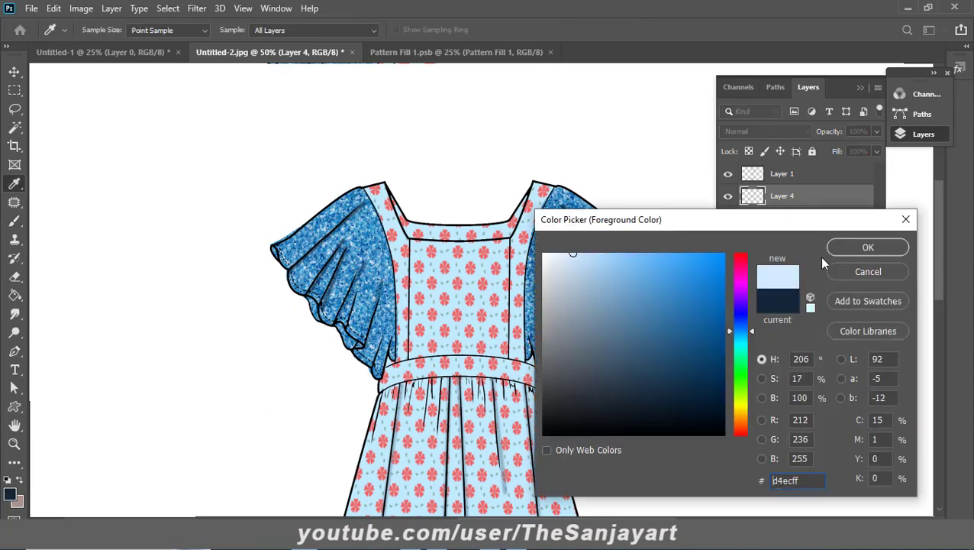
click(832, 246)
drag(363, 276, 350, 328)
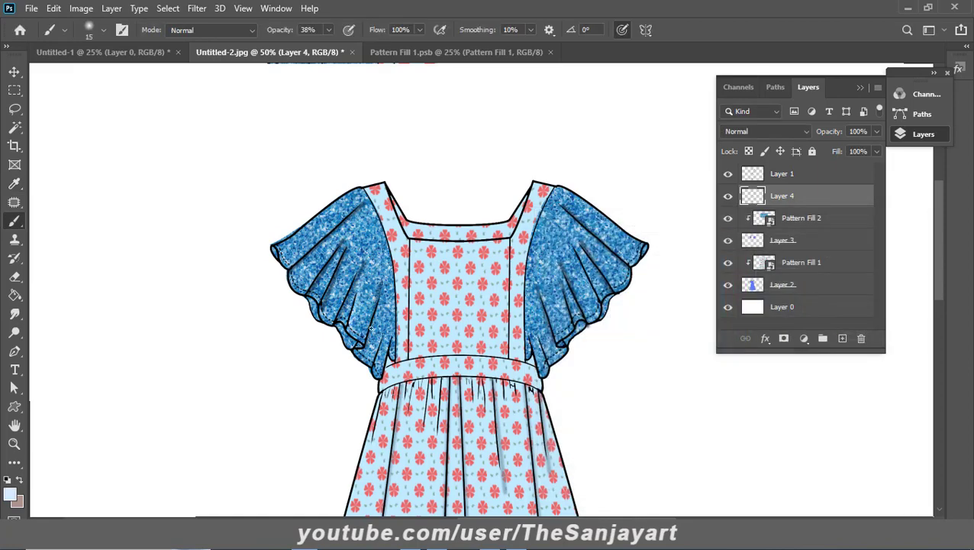
drag(380, 267, 364, 334)
mouse_move(359, 235)
mouse_down()
mouse_move(322, 301)
mouse_move(349, 234)
mouse_up()
drag(353, 201, 362, 200)
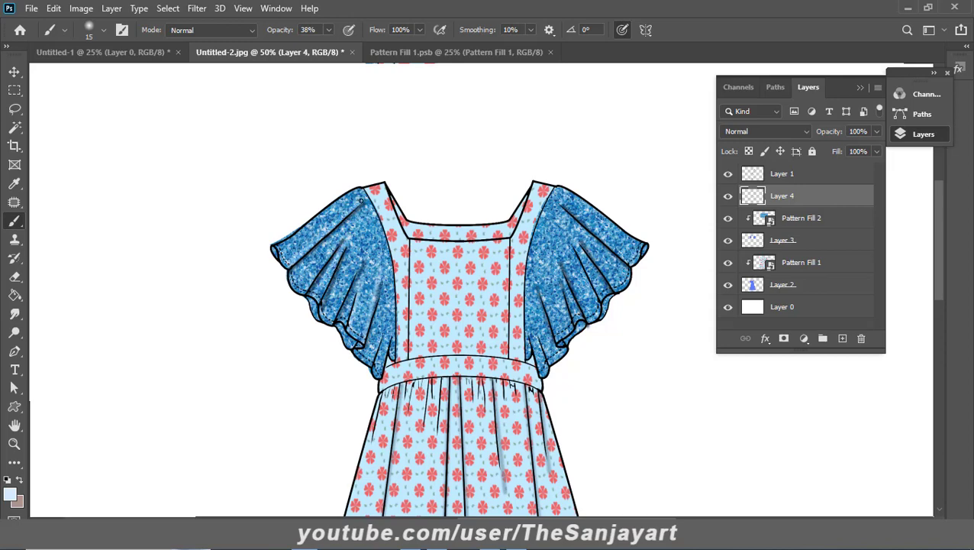
mouse_move(563, 198)
mouse_down()
mouse_move(611, 303)
mouse_move(574, 238)
mouse_up()
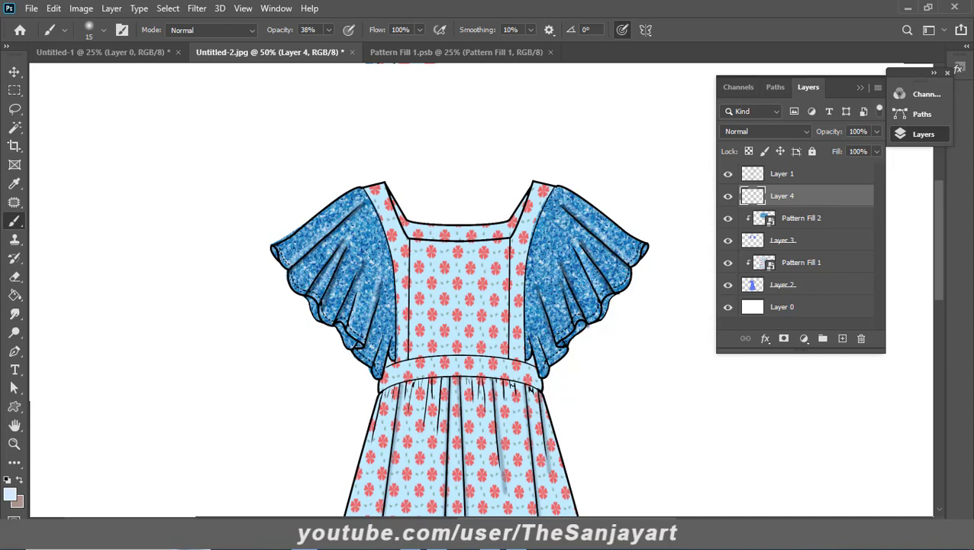
drag(539, 281, 555, 337)
drag(374, 357, 385, 322)
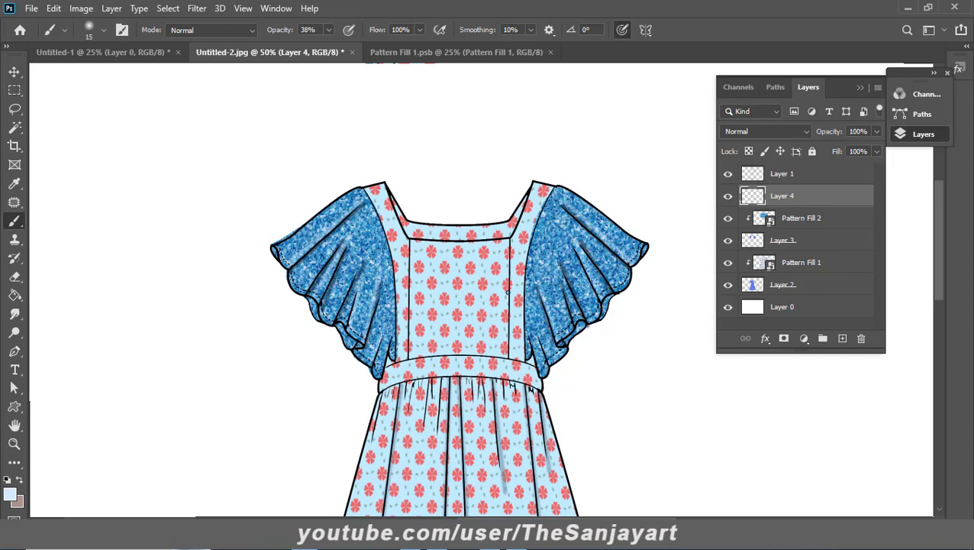
Magic Wand-select the square neckline band on Layer 1.
click(782, 179)
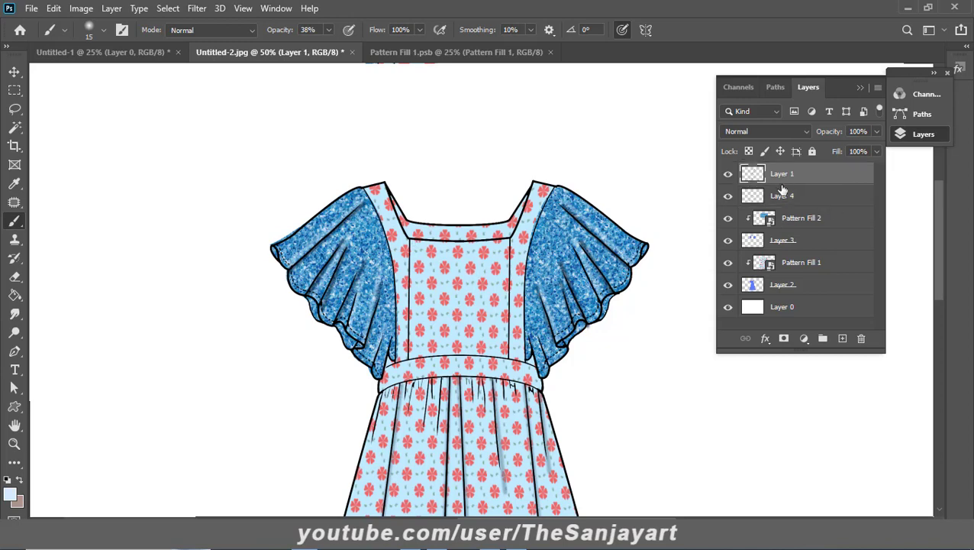
click(15, 127)
right_click(15, 128)
click(82, 155)
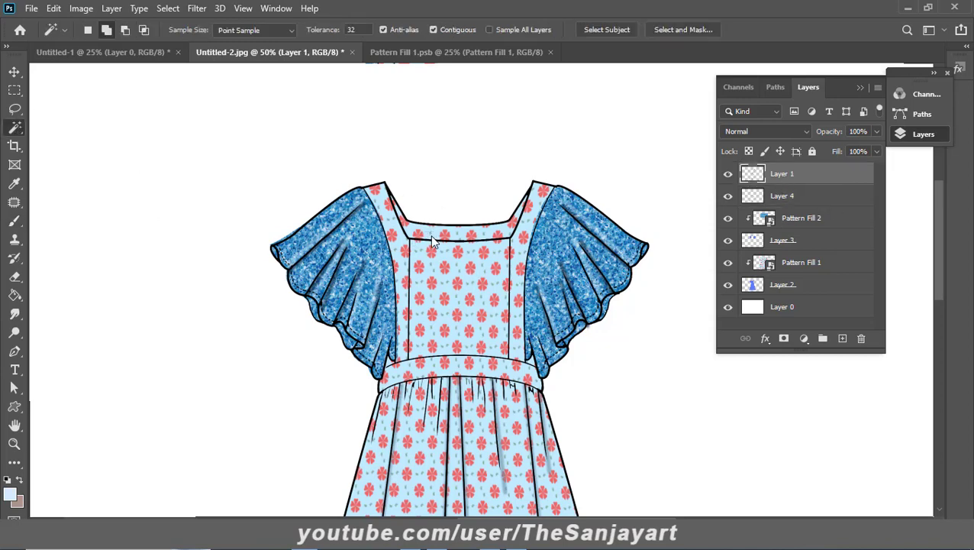
click(527, 200)
Add a new Layer 5 above Layer 4 and set the paint colour to grey-blue #648494.
click(799, 197)
click(842, 338)
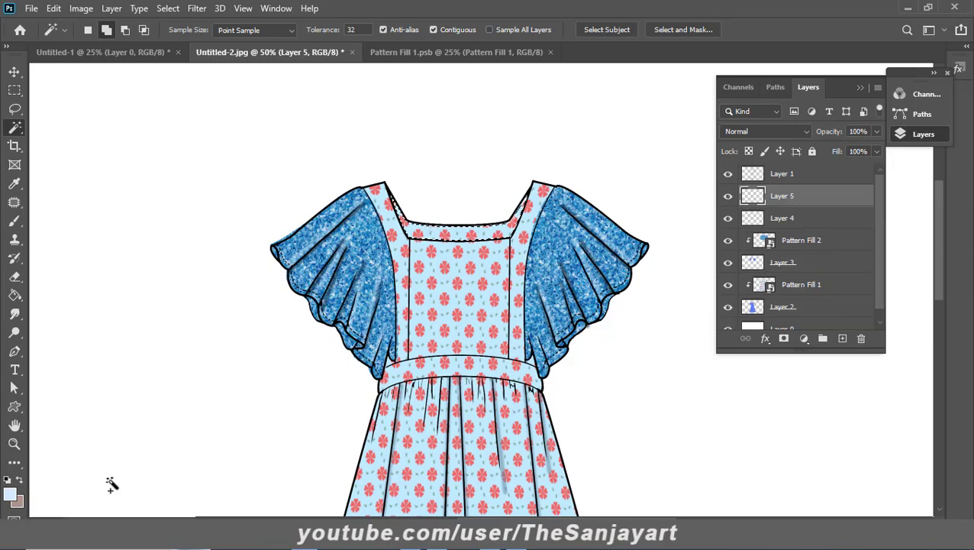
click(10, 494)
drag(628, 291, 600, 330)
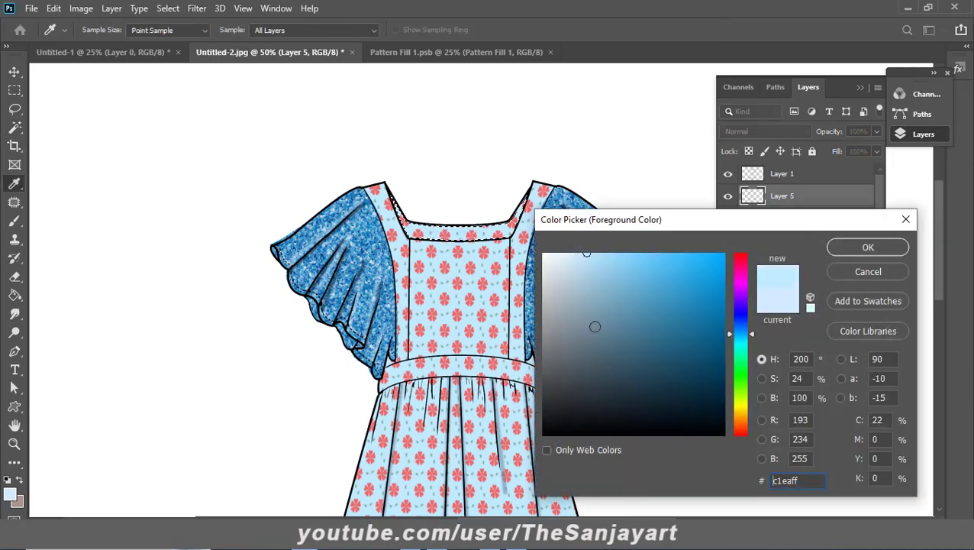
click(867, 247)
Paint soft size-70 grey-blue shading along the neckline seam and left strap, then fit to screen.
key(z)
click(467, 226)
key(b)
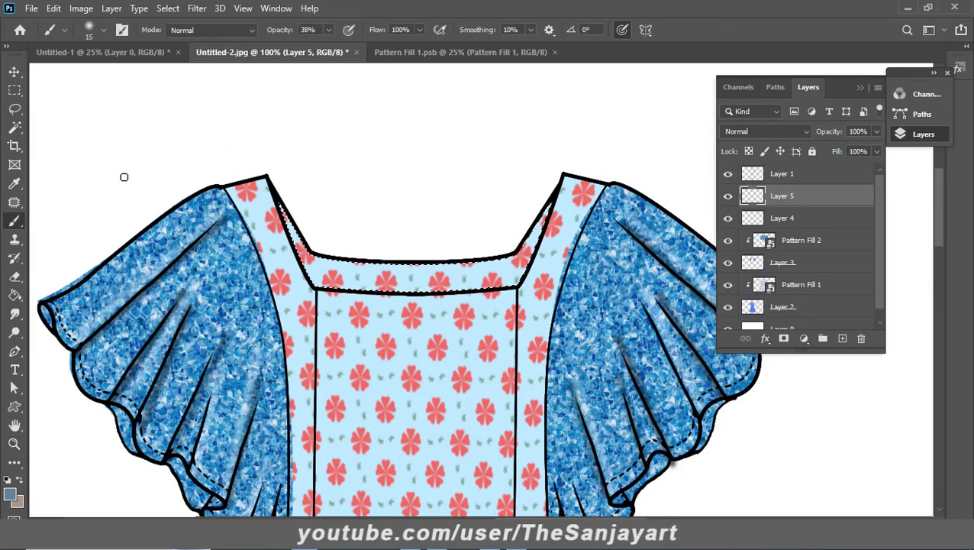
key(bracketright)
key(bracketright)
key(bracketright)
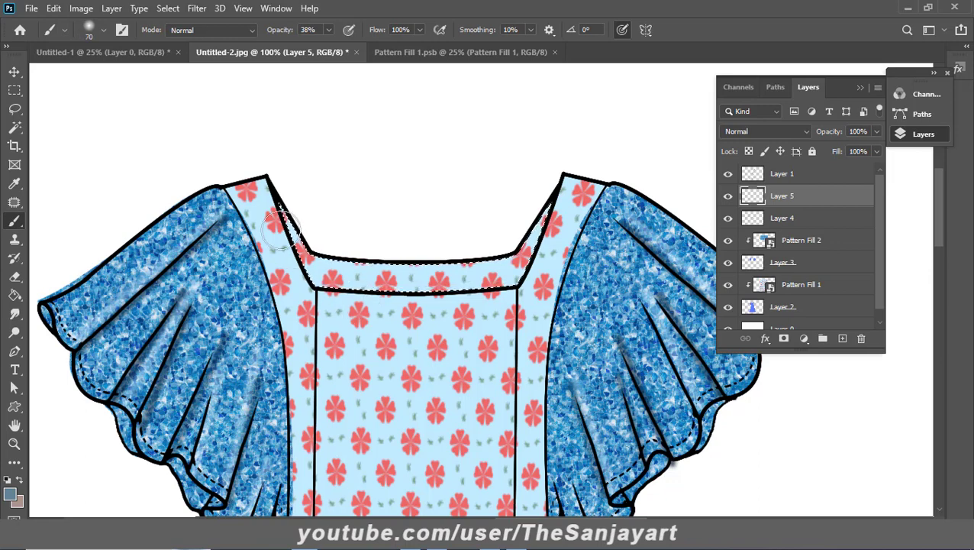
mouse_move(316, 294)
mouse_down()
mouse_move(489, 293)
mouse_move(363, 304)
mouse_up()
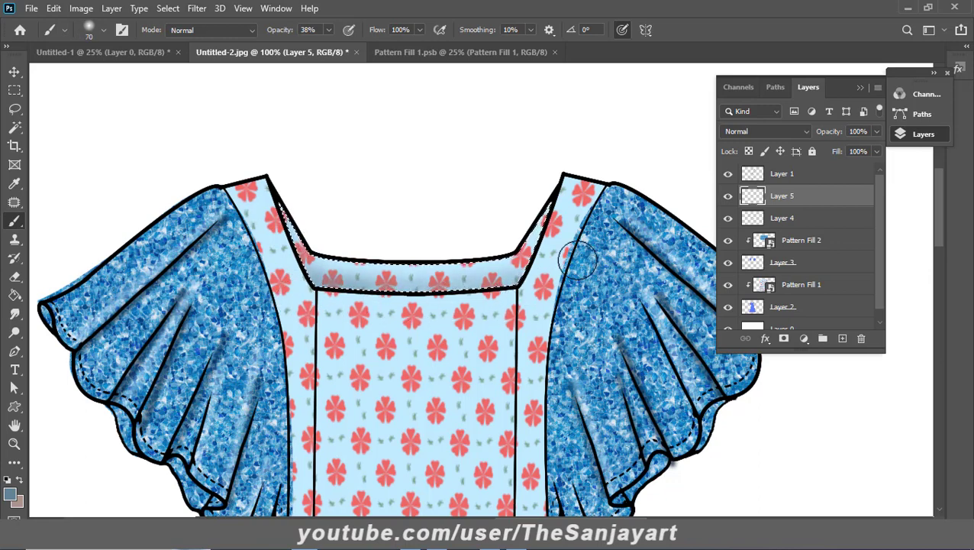
mouse_move(462, 321)
mouse_down()
mouse_move(391, 310)
mouse_move(311, 217)
mouse_up()
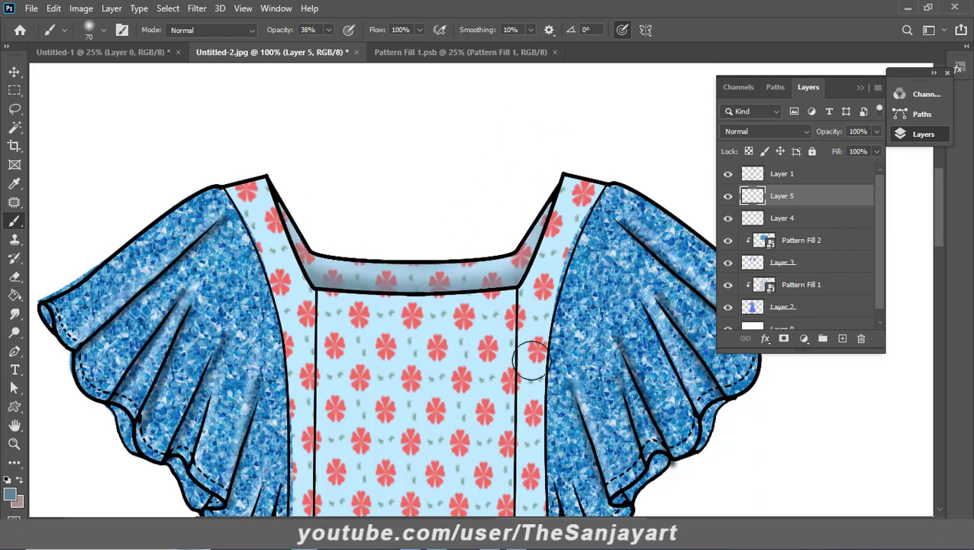
key(z)
right_click(456, 259)
click(455, 259)
Add a new empty Layer 6 directly above Layer 0.
scroll(610, 477, up, 1)
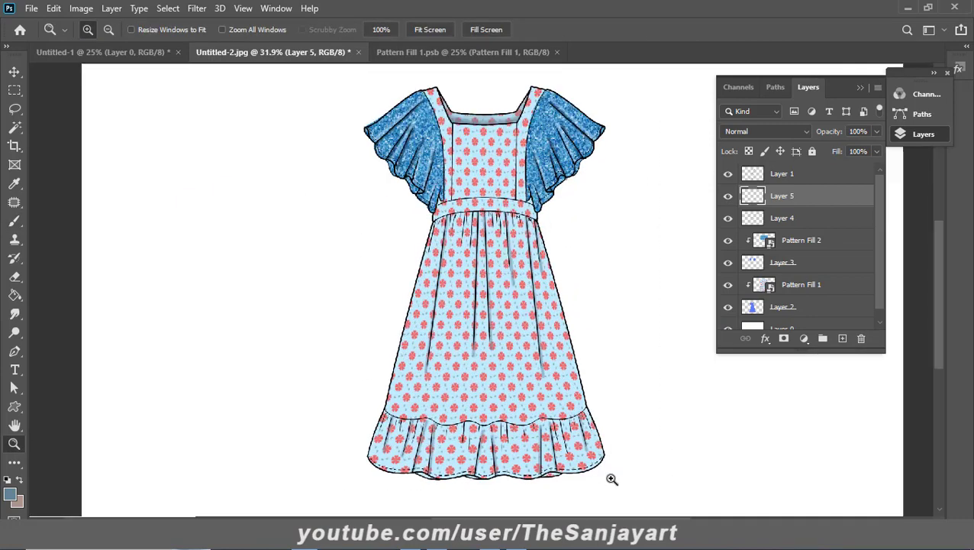
scroll(535, 340, down, 2)
scroll(546, 386, up, 1)
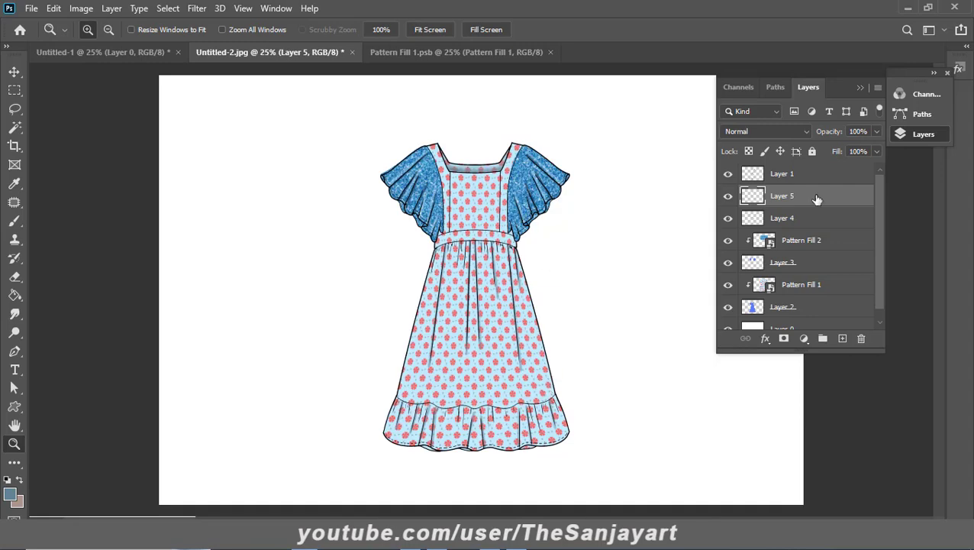
scroll(820, 220, down, 1)
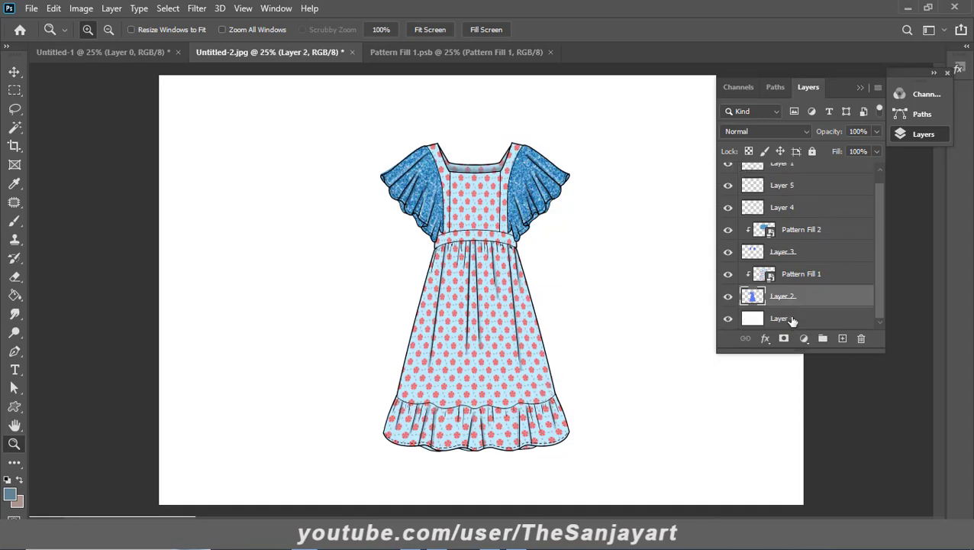
click(794, 318)
click(842, 338)
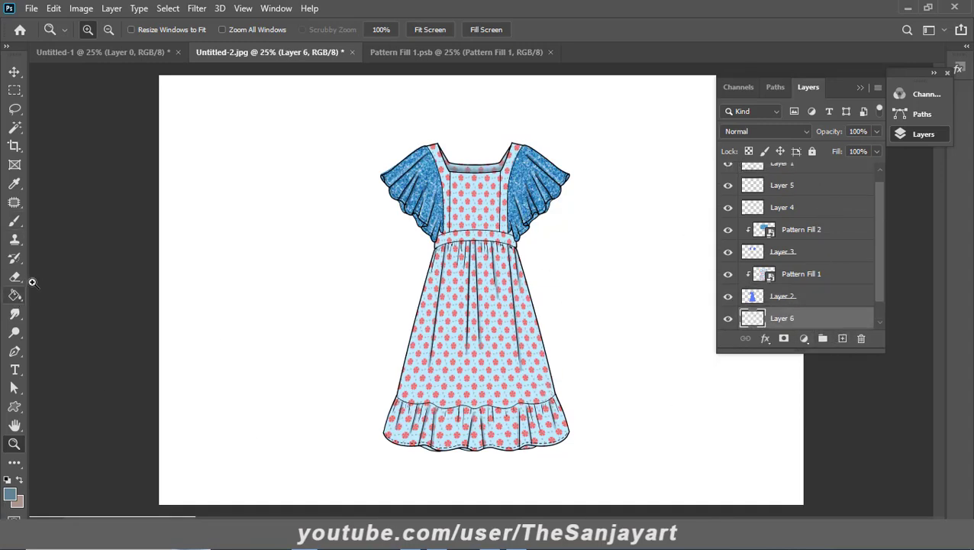
Dab a soft dark-grey size-800 brush blob and squash it flat under the hem.
click(13, 221)
click(330, 31)
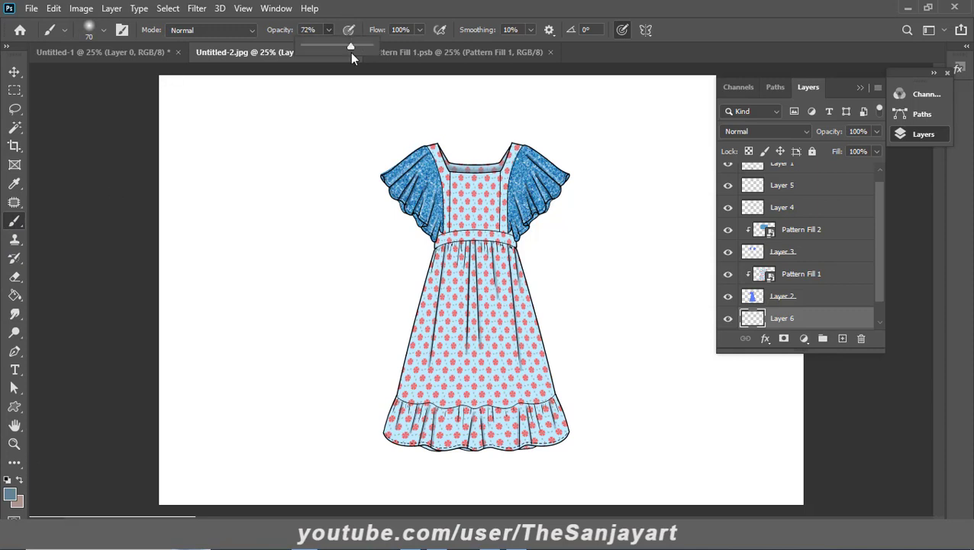
key(bracketright)
key(bracketright)
key(bracketright)
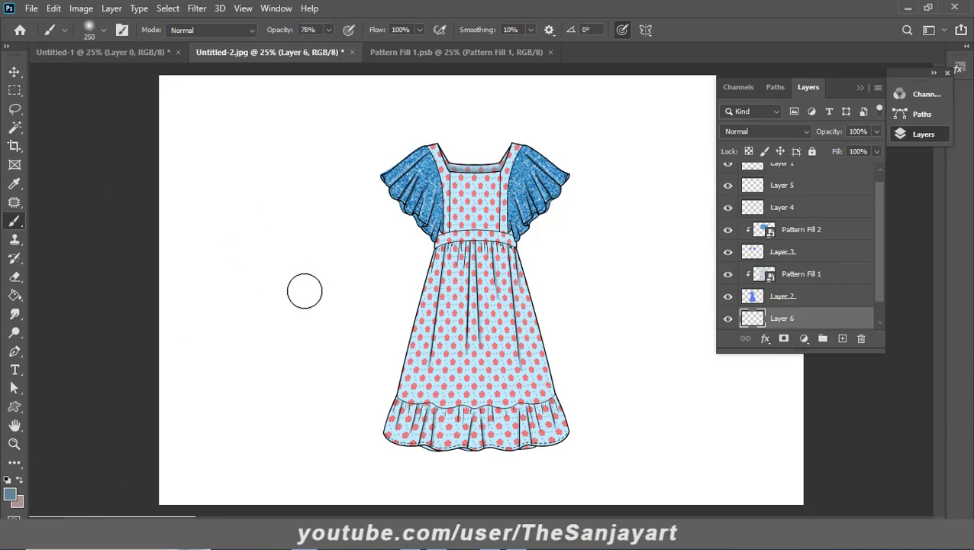
key(bracketright)
key(bracketright)
key(bracketright)
key(bracketright)
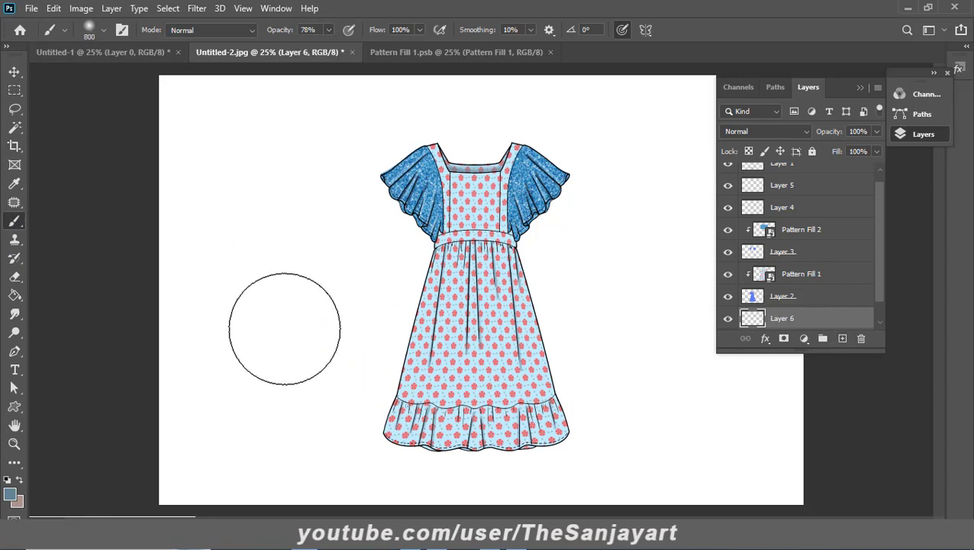
click(11, 498)
click(867, 247)
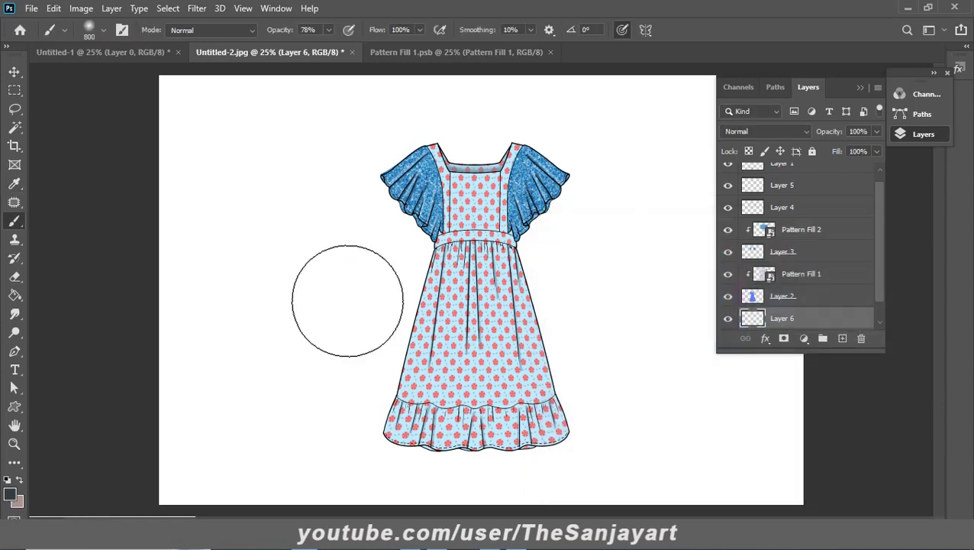
click(318, 291)
key(ctrl+t)
mouse_move(322, 185)
mouse_down()
mouse_move(376, 391)
mouse_move(500, 471)
mouse_up()
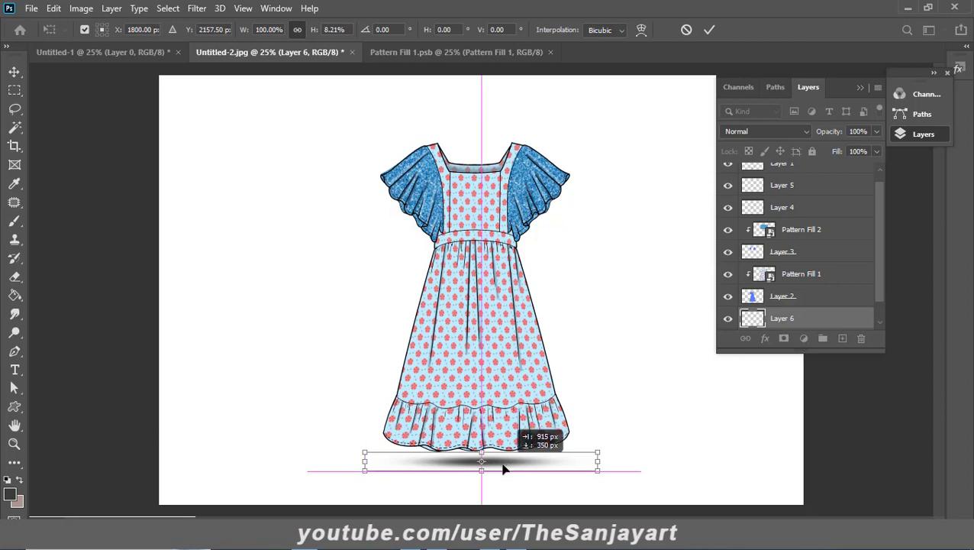
Commit the flattened shadow and fade Layer 6 to 70% opacity, then review with the Hand tool.
click(709, 30)
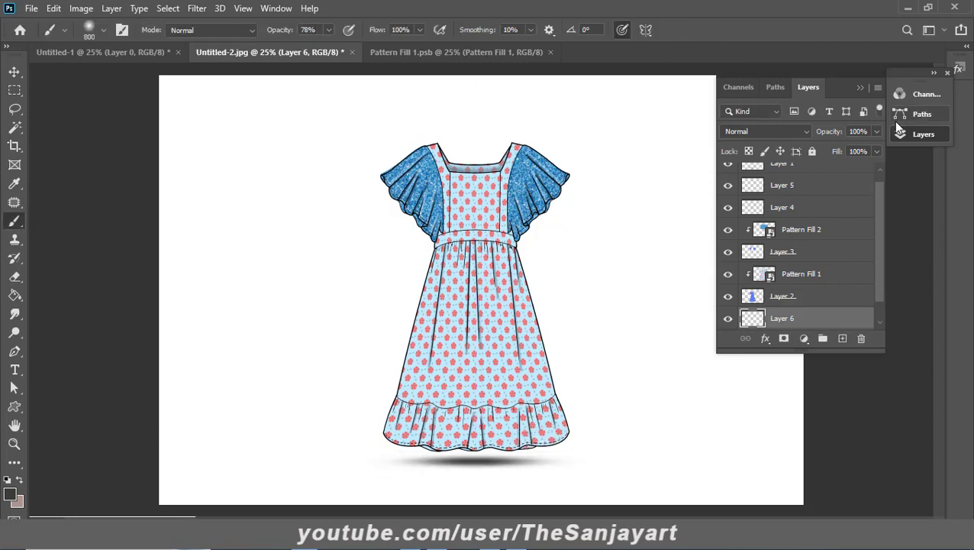
click(876, 131)
drag(845, 148, 855, 148)
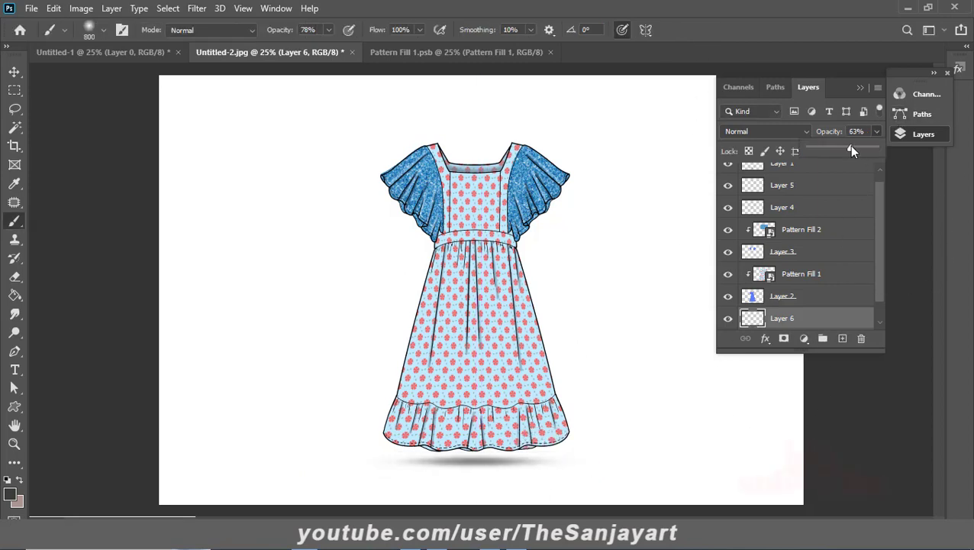
click(15, 425)
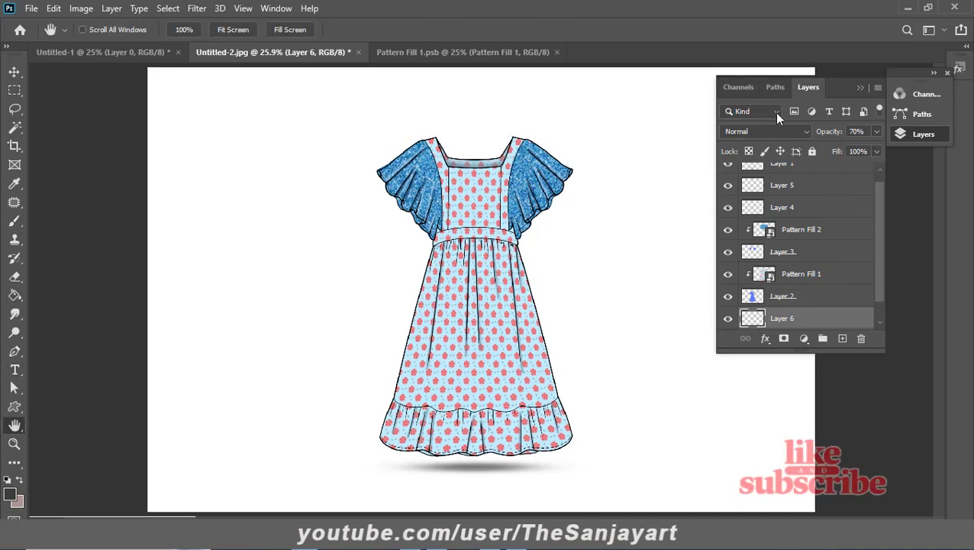